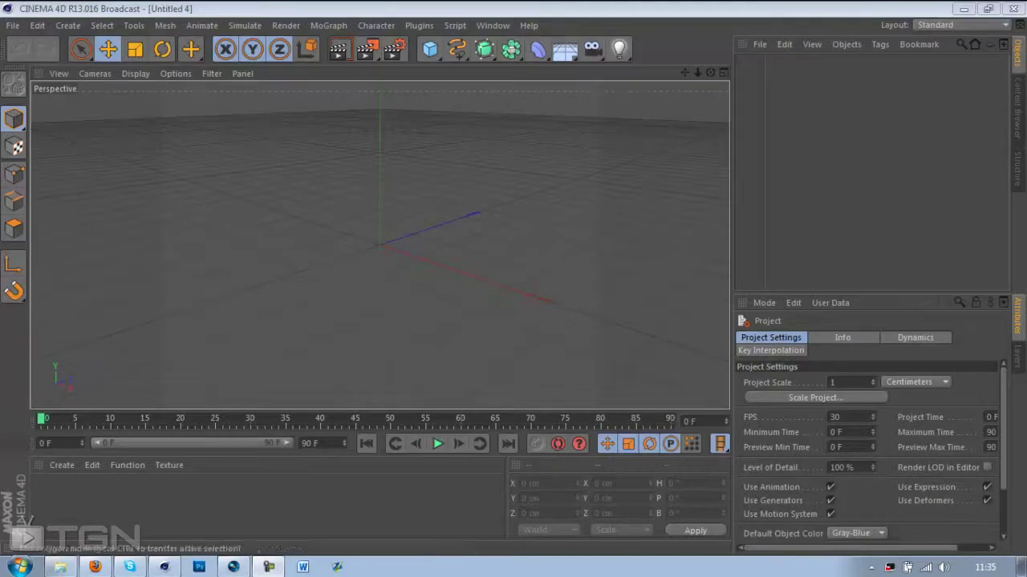
{"action": "left_click", "coordinate": [14, 229]}
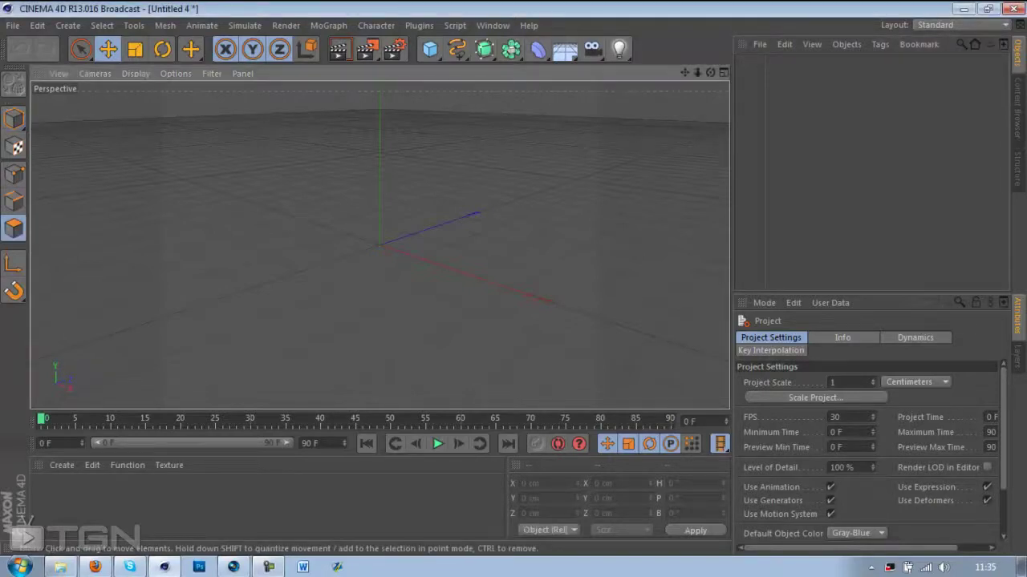
{"action": "left_click", "coordinate": [13, 118]}
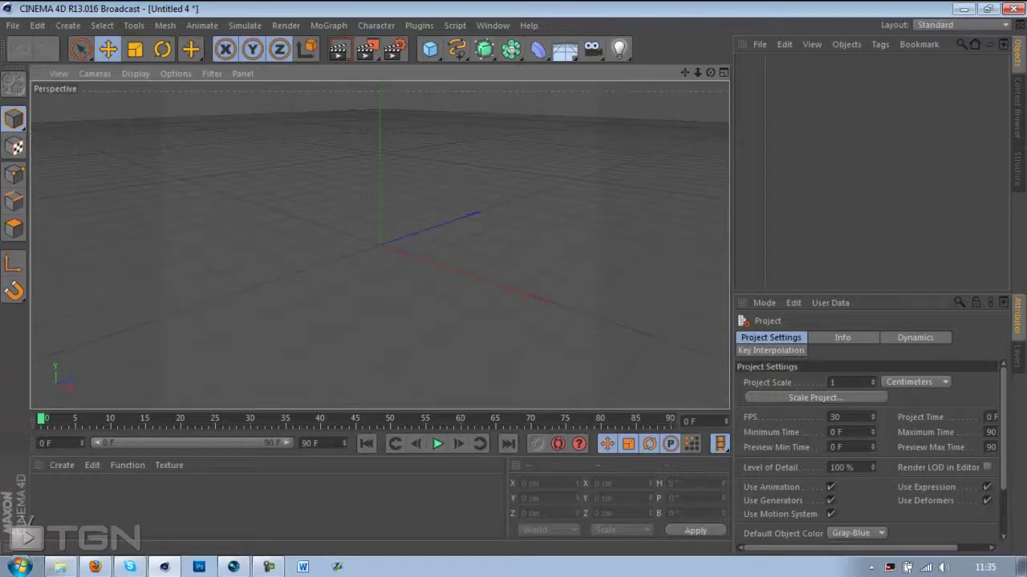
{"action": "mouse_move", "coordinate": [711, 72]}
{"action": "left_mouse_down"}
{"action": "mouse_move", "coordinate": [713, 64]}
{"action": "mouse_move", "coordinate": [722, 75]}
{"action": "mouse_move", "coordinate": [699, 77]}
{"action": "left_mouse_up"}
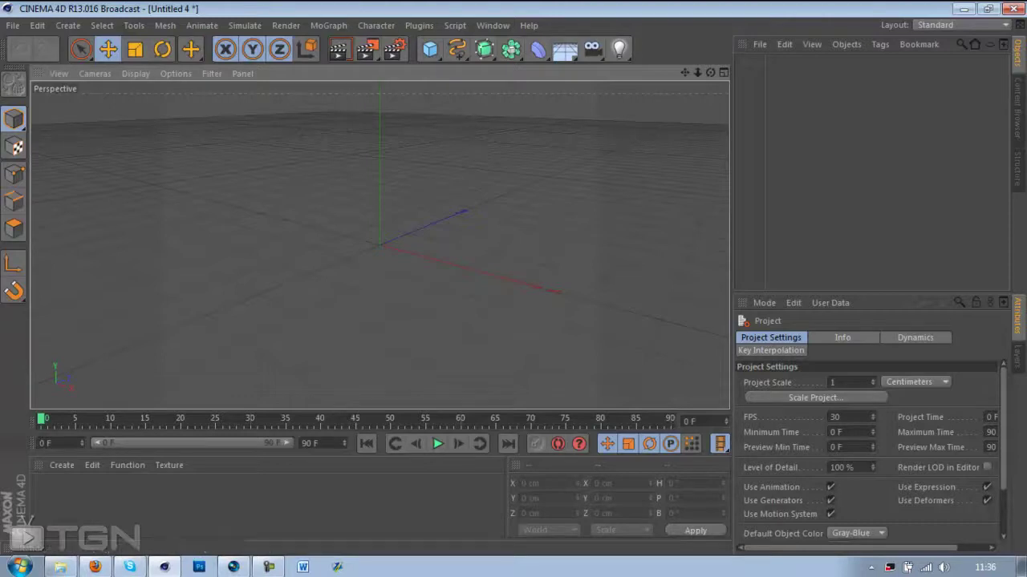
Add a capsule primitive and scale it uniformly to about 262 cm wide and 525 cm tall.
{"action": "left_click", "coordinate": [433, 51]}
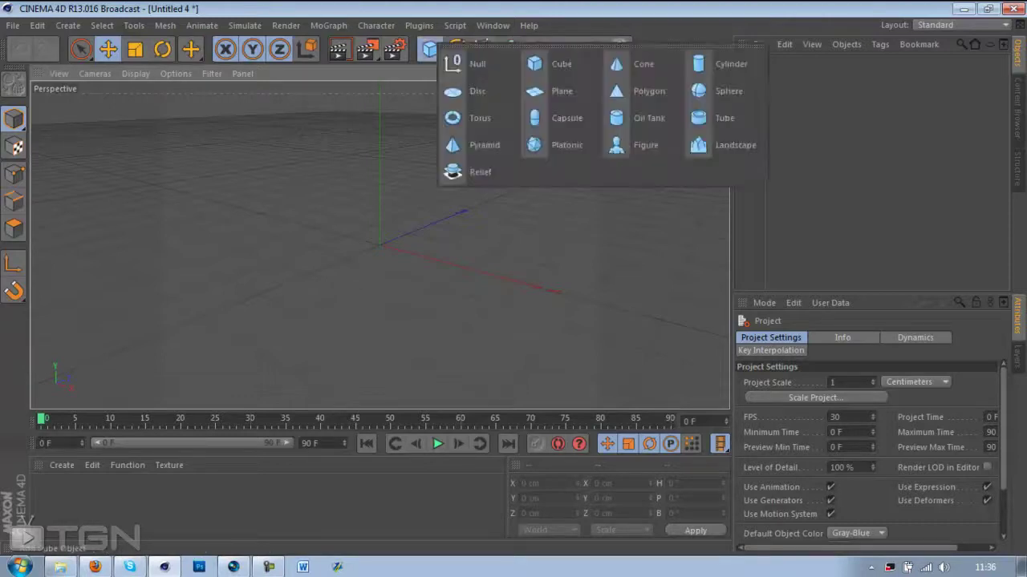
{"action": "left_click_drag", "start_coordinate": [726, 91], "coordinate": [561, 118]}
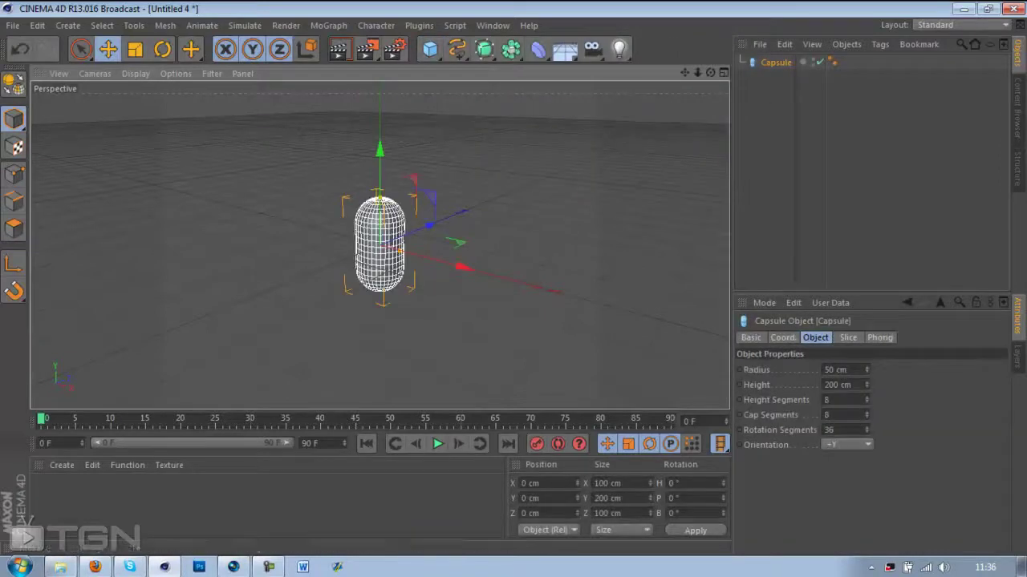
{"action": "key", "text": "t"}
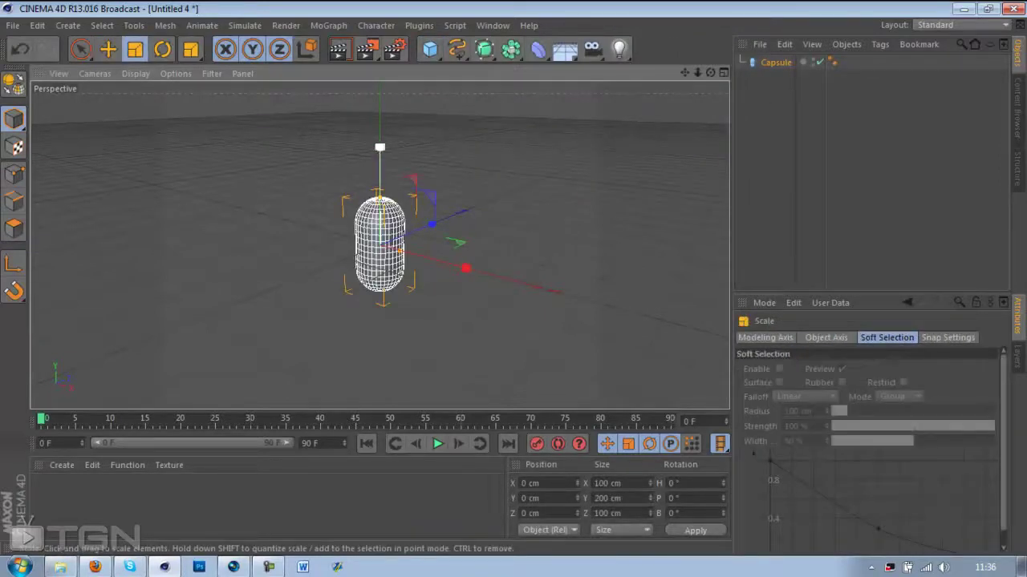
{"action": "left_click_drag", "start_coordinate": [380, 147], "coordinate": [380, 4]}
{"action": "mouse_move", "coordinate": [454, 122]}
{"action": "left_mouse_down"}
{"action": "mouse_move", "coordinate": [416, 122]}
{"action": "mouse_move", "coordinate": [439, 122]}
{"action": "left_mouse_up"}
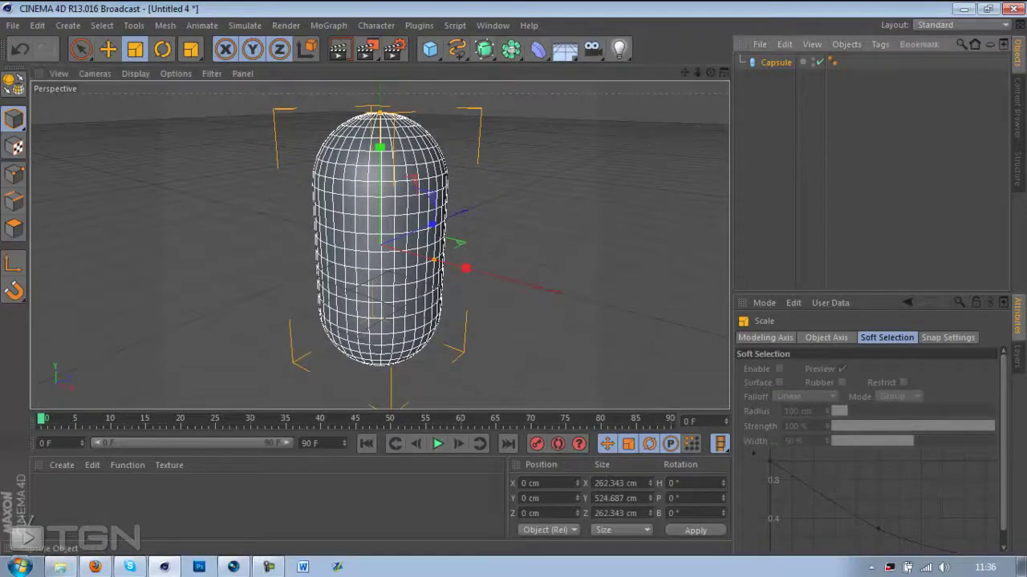
Increase the capsule's radius to about 160 cm and its height to about 568 cm.
{"action": "left_click", "coordinate": [775, 63]}
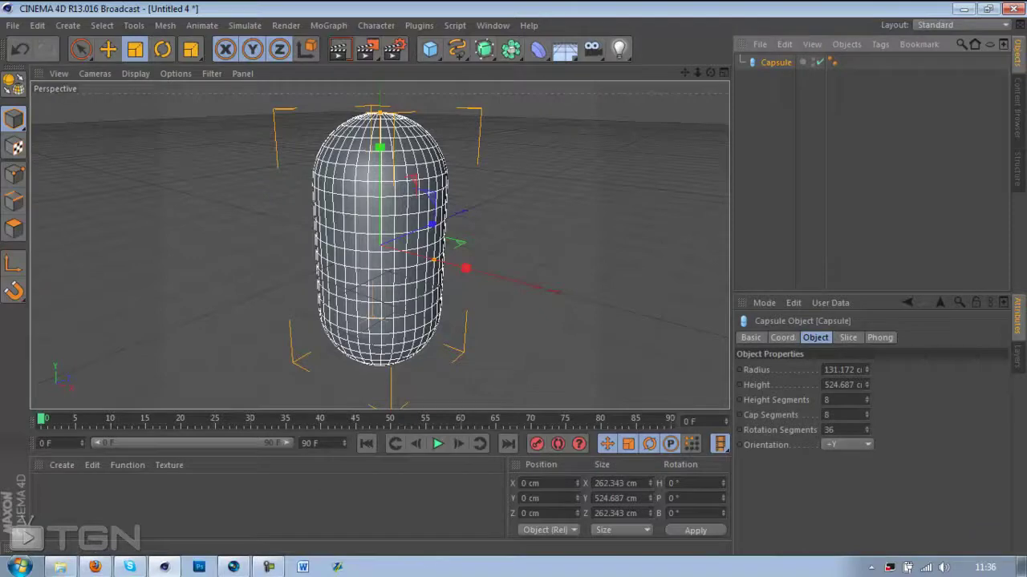
{"action": "mouse_move", "coordinate": [866, 370]}
{"action": "left_mouse_down"}
{"action": "mouse_move", "coordinate": [866, 324]}
{"action": "mouse_move", "coordinate": [866, 379]}
{"action": "left_mouse_up"}
{"action": "mouse_move", "coordinate": [429, 259]}
{"action": "left_mouse_down"}
{"action": "mouse_move", "coordinate": [481, 271]}
{"action": "mouse_move", "coordinate": [448, 264]}
{"action": "left_mouse_up"}
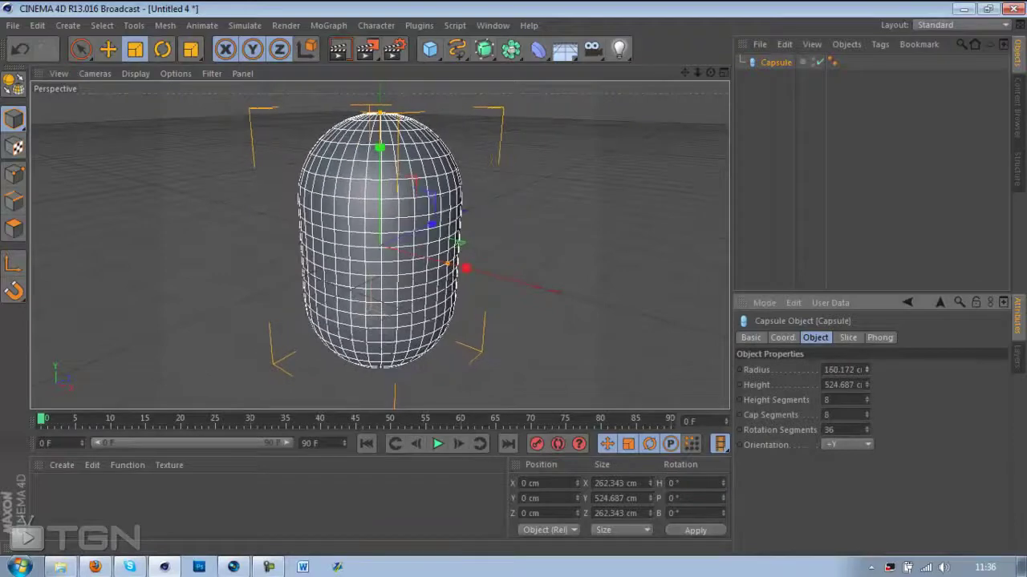
{"action": "left_click_drag", "start_coordinate": [866, 385], "coordinate": [866, 350]}
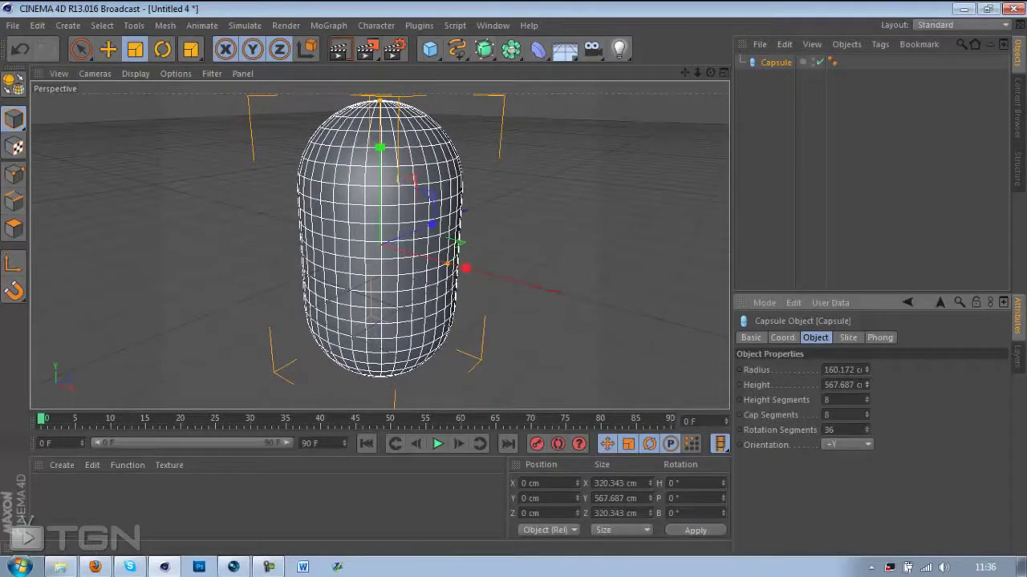
Move the capsule up along the Y axis to about 323 cm.
{"action": "left_click", "coordinate": [108, 50]}
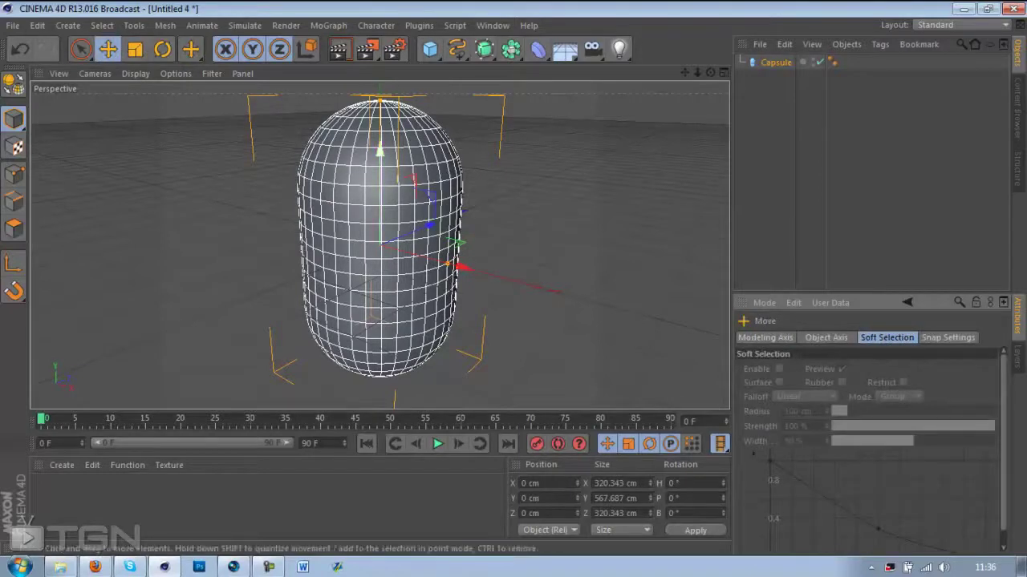
{"action": "left_click_drag", "start_coordinate": [380, 153], "coordinate": [380, 11]}
{"action": "left_click_drag", "start_coordinate": [685, 73], "coordinate": [693, 247]}
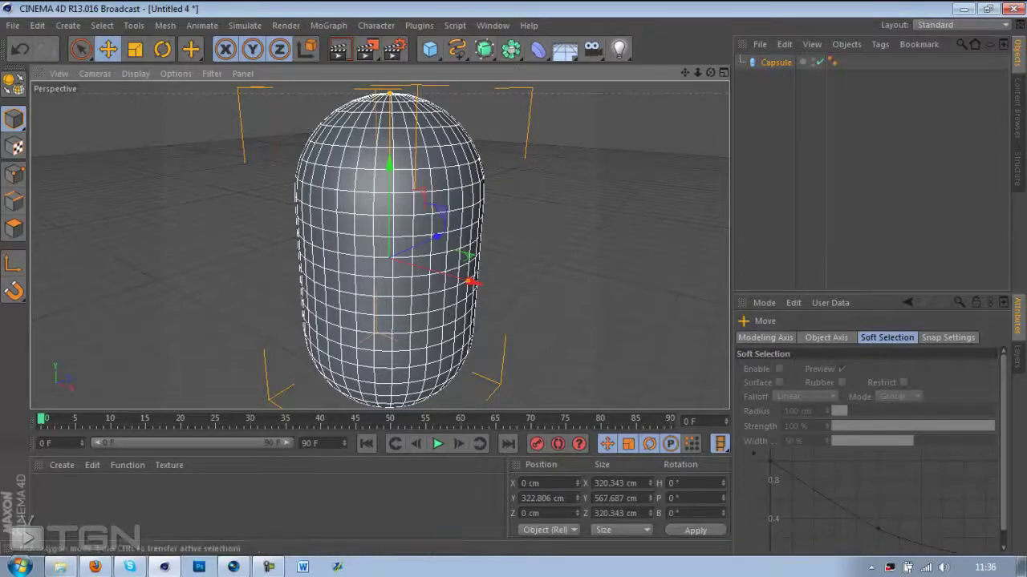
Convert the capsule to an editable polygon object and loop-select two separate polygon rings around its upper dome.
{"action": "left_click", "coordinate": [14, 228]}
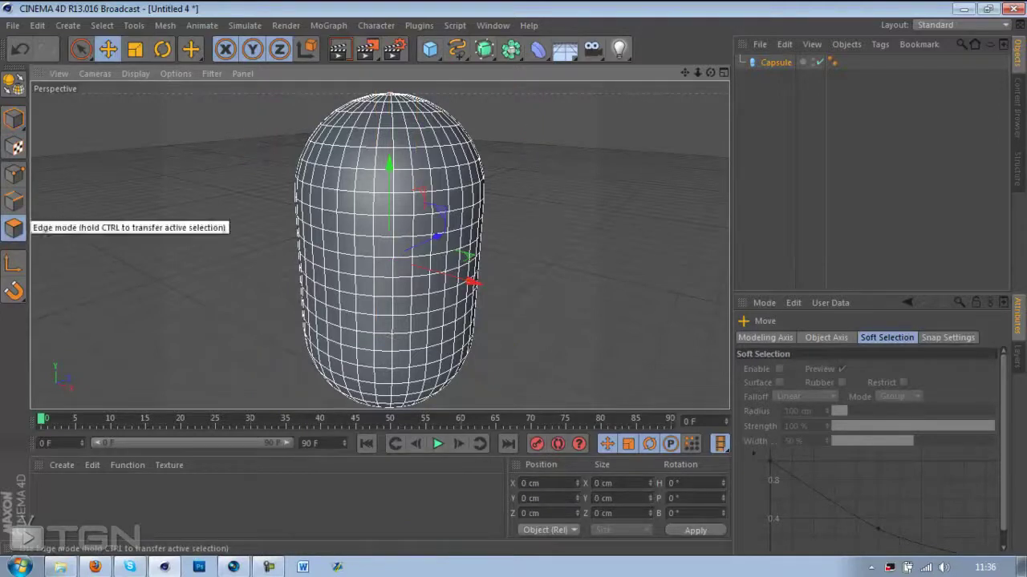
{"action": "left_click", "coordinate": [13, 83]}
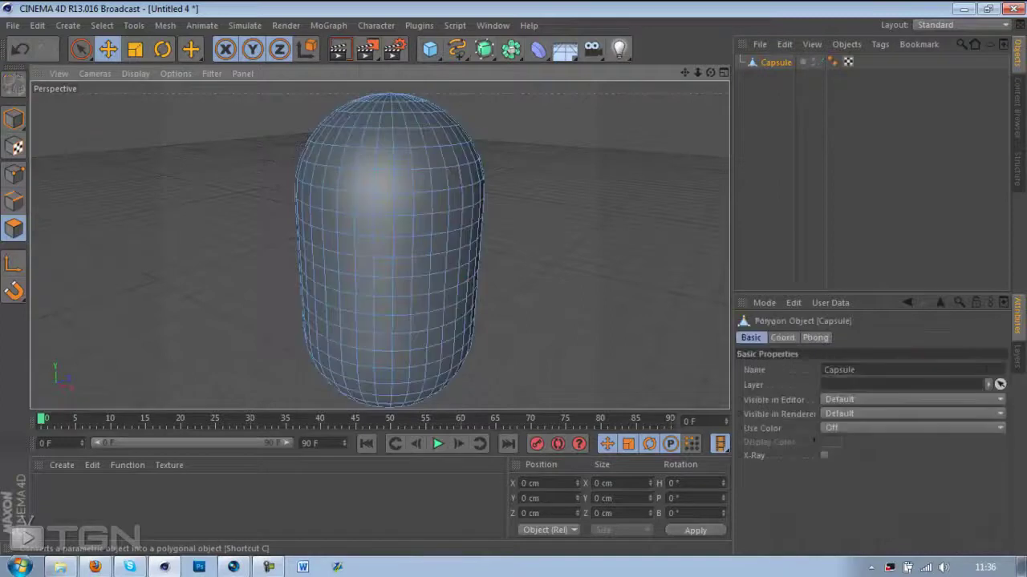
{"action": "left_click", "coordinate": [102, 25]}
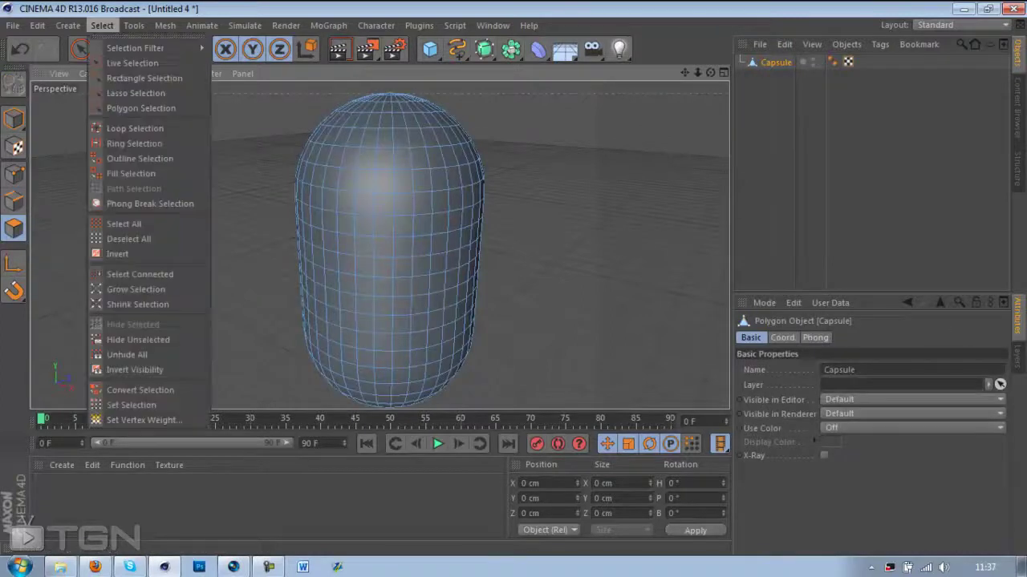
{"action": "left_click", "coordinate": [135, 128]}
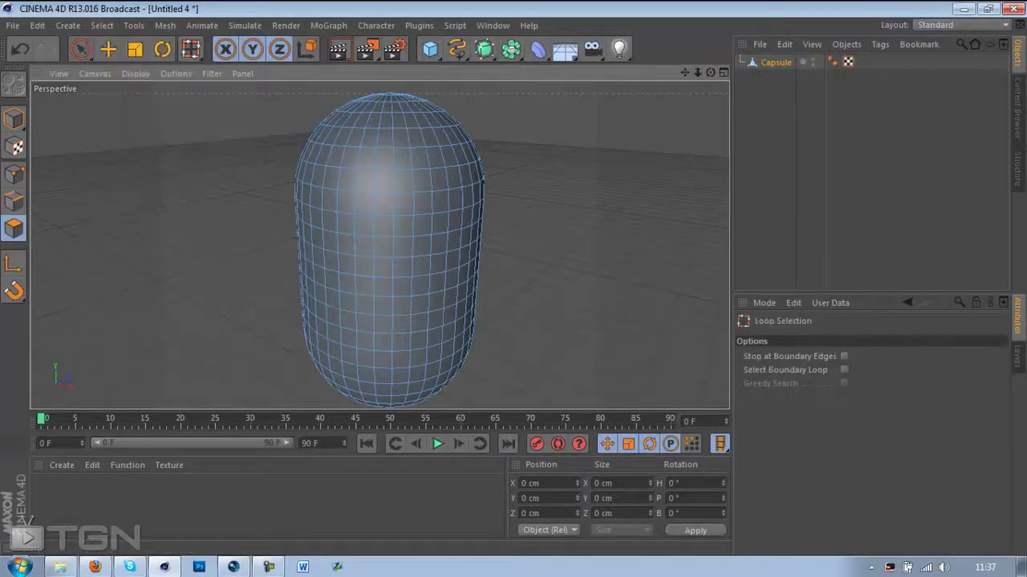
{"action": "left_click_drag", "start_coordinate": [711, 73], "coordinate": [699, 136]}
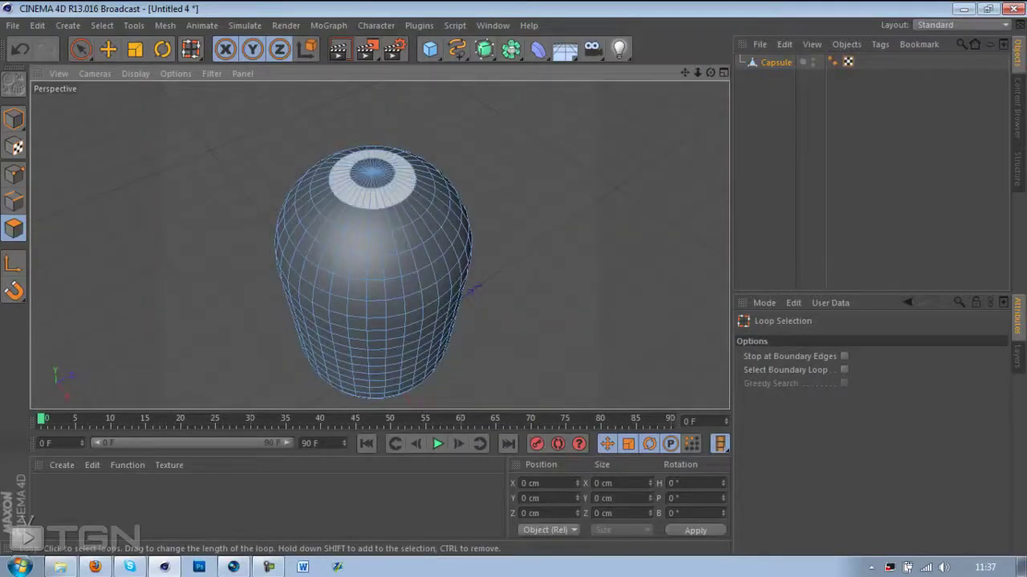
{"action": "left_click", "coordinate": [473, 288]}
{"action": "left_click", "coordinate": [474, 288], "text": "shift"}
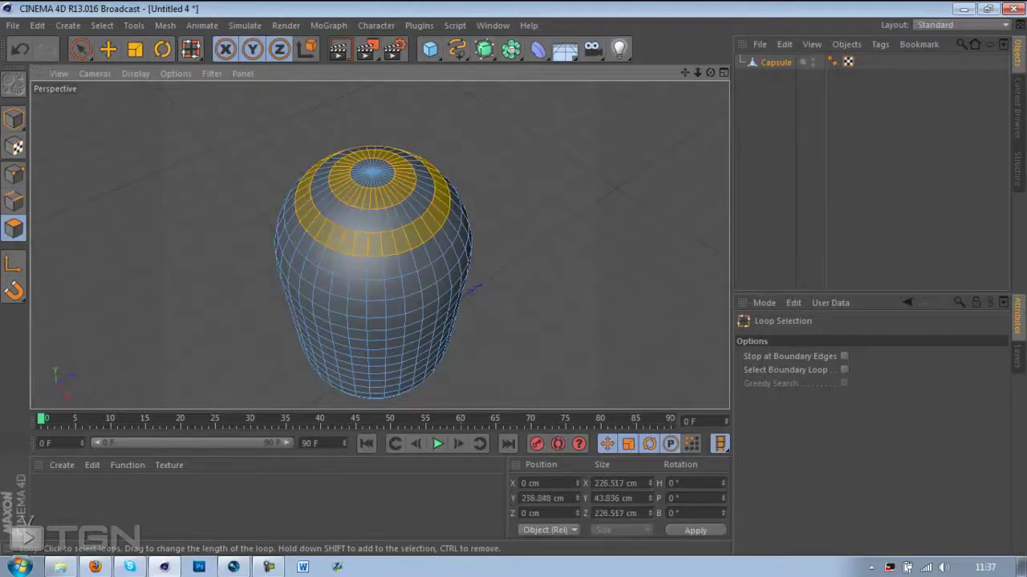
Extrude the two selected rings inward with an offset of about -6.5 cm.
{"action": "scroll", "coordinate": [497, 289], "scroll_direction": "up", "scroll_amount": 3}
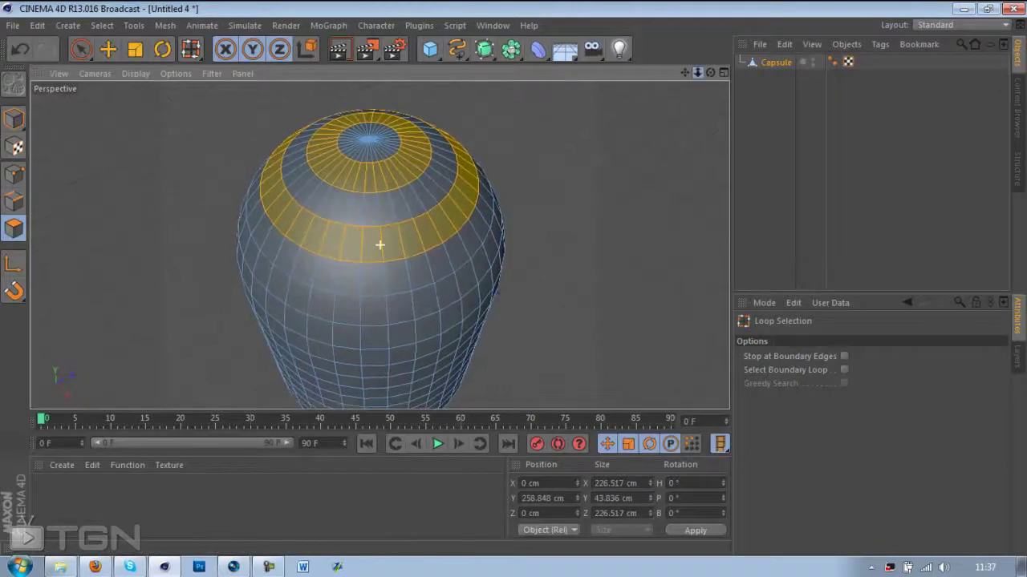
{"action": "right_click", "coordinate": [545, 289]}
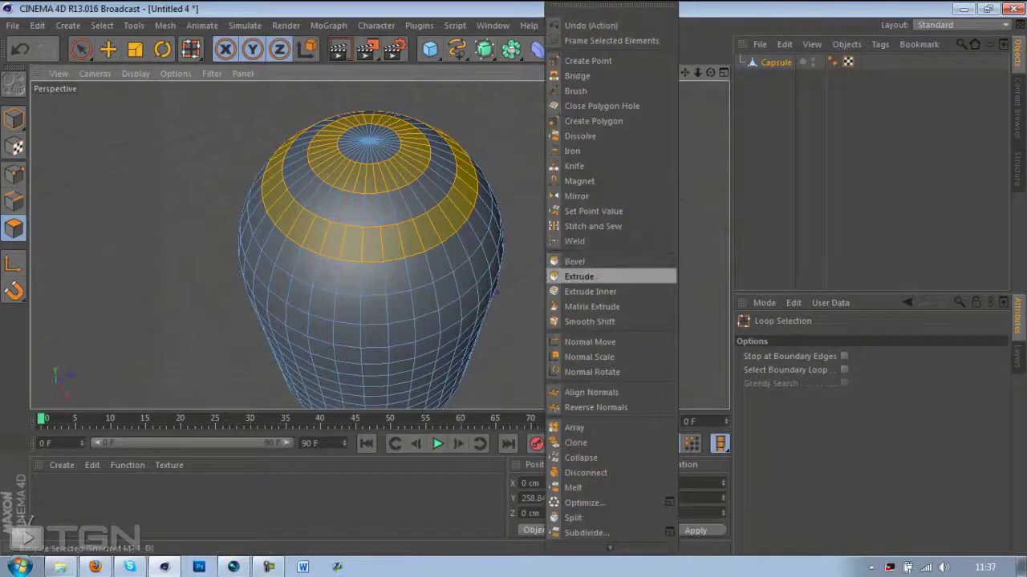
{"action": "left_click", "coordinate": [578, 276]}
{"action": "left_click_drag", "start_coordinate": [578, 276], "coordinate": [567, 276]}
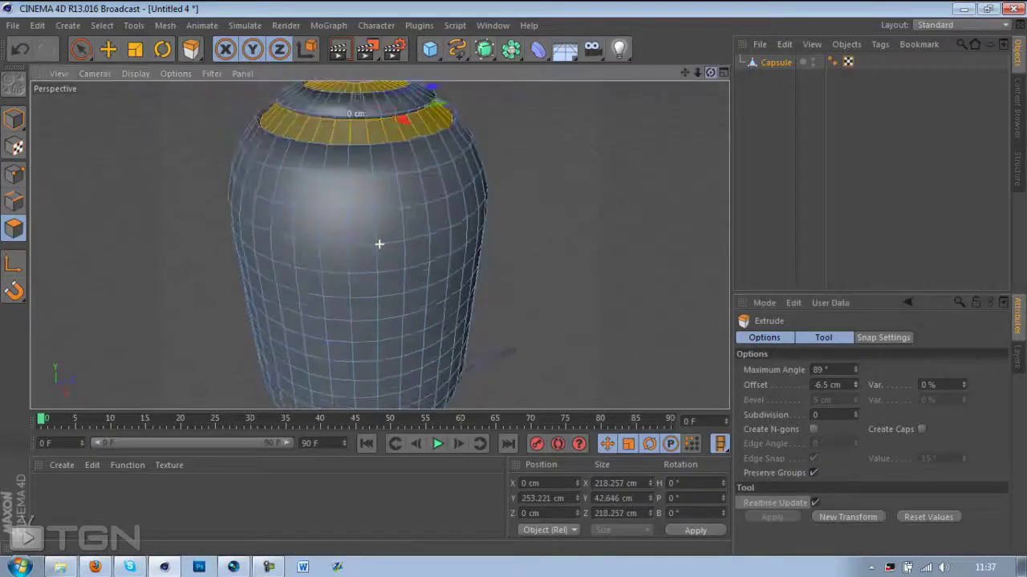
{"action": "left_click_drag", "start_coordinate": [380, 244], "coordinate": [379, 244], "text": "alt"}
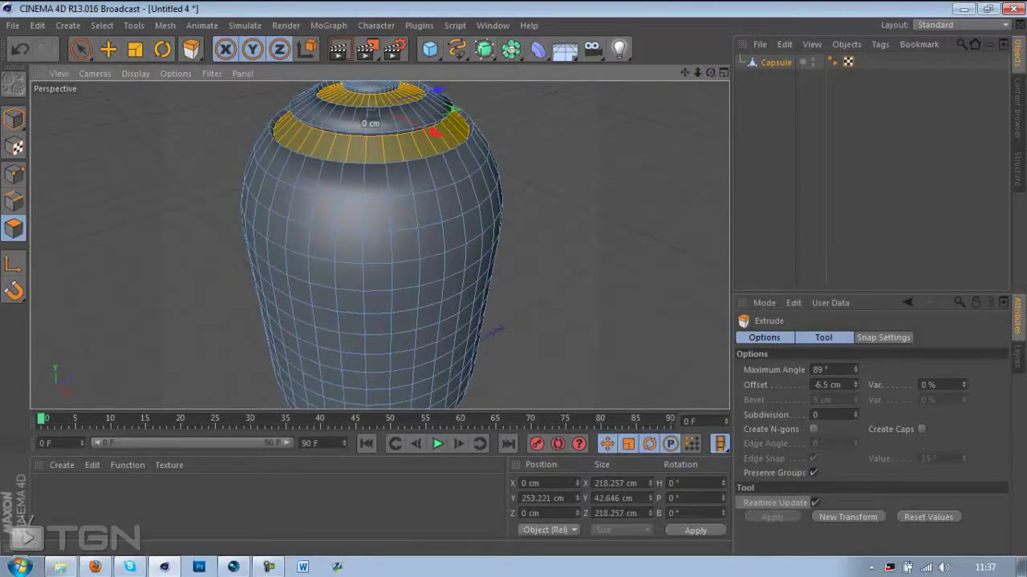
Create a new material and set its color to cyan with hue 182°, saturation 100% and value 100%.
{"action": "double_click", "coordinate": [58, 496]}
{"action": "double_click", "coordinate": [47, 491]}
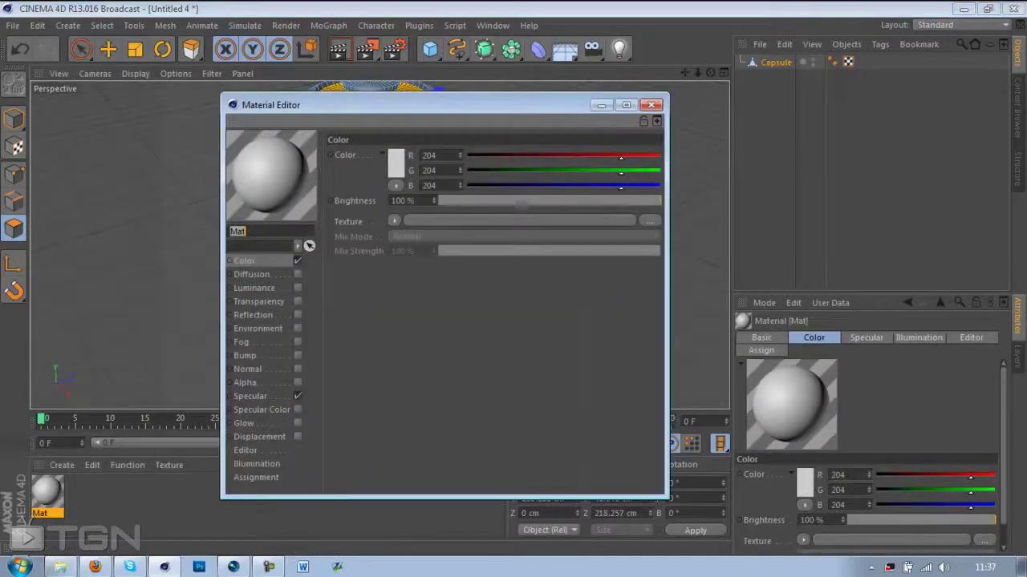
{"action": "left_click", "coordinate": [398, 166]}
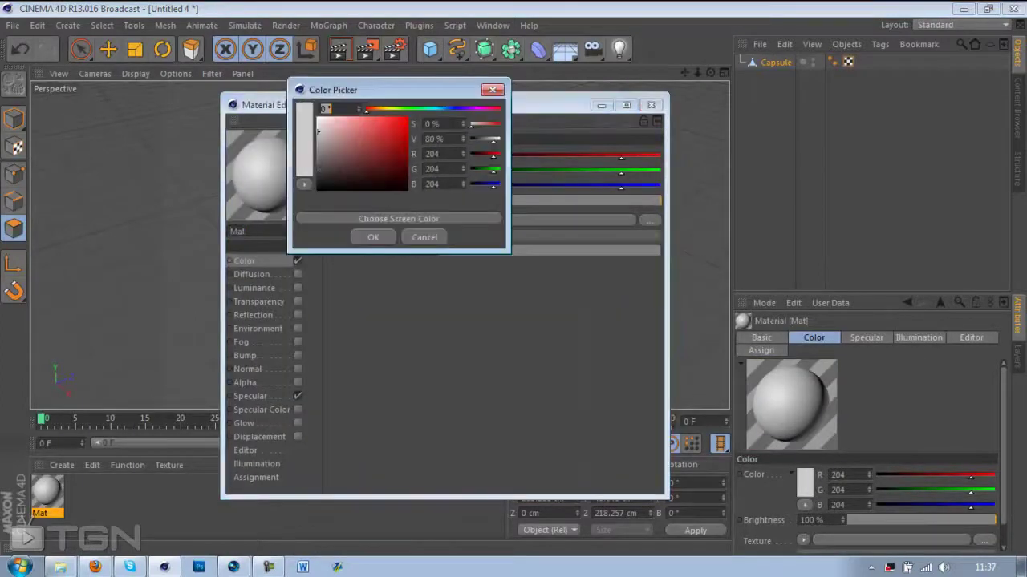
{"action": "type", "text": "182"}
{"action": "key", "text": "Return"}
{"action": "left_click_drag", "start_coordinate": [401, 126], "coordinate": [407, 117]}
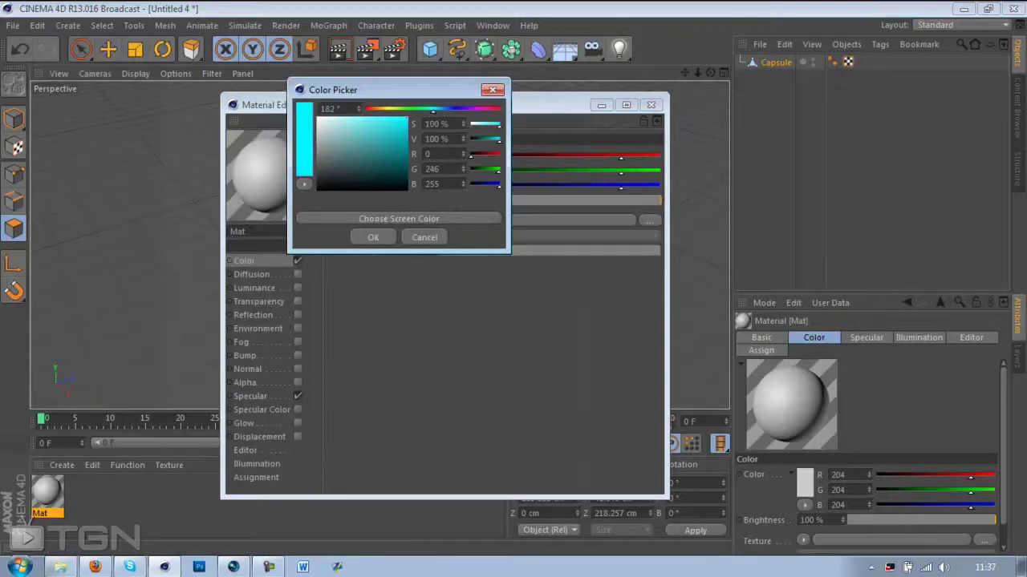
{"action": "left_click", "coordinate": [373, 238]}
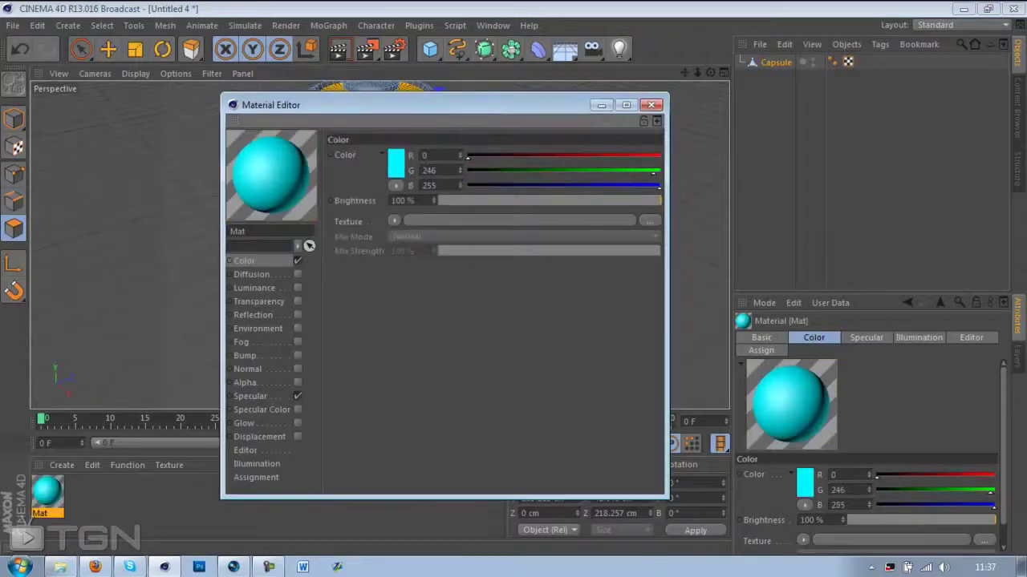
Enable Glow on the cyan material with an inner strength of 70% and an outer strength of 250%.
{"action": "left_click", "coordinate": [244, 424]}
{"action": "left_click", "coordinate": [298, 423]}
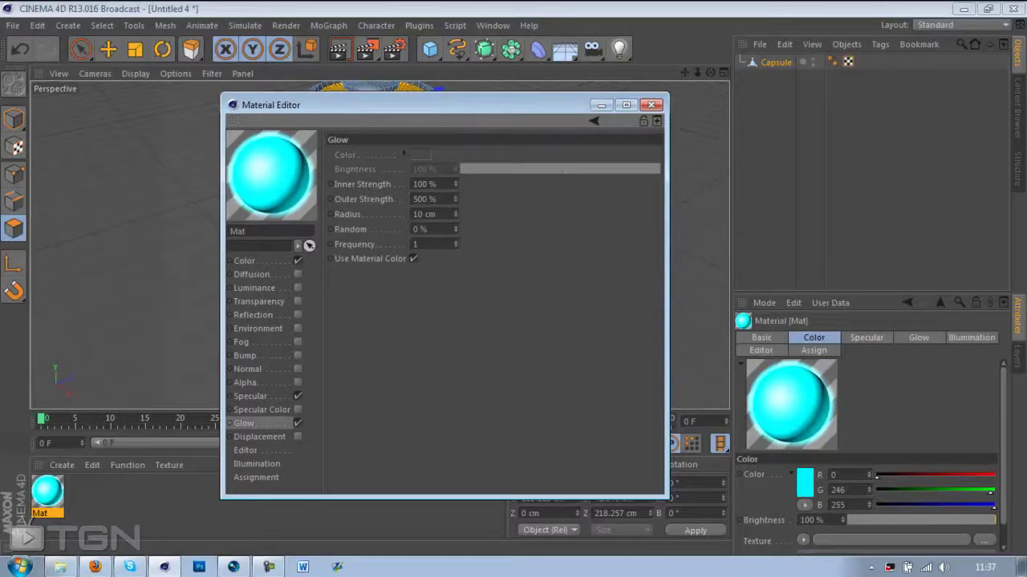
{"action": "left_click", "coordinate": [426, 185]}
{"action": "key", "text": "BackSpace"}
{"action": "key", "text": "BackSpace"}
{"action": "key", "text": "BackSpace"}
{"action": "type", "text": "70"}
{"action": "left_click", "coordinate": [422, 199]}
{"action": "key", "text": "BackSpace"}
{"action": "key", "text": "BackSpace"}
{"action": "key", "text": "BackSpace"}
{"action": "type", "text": "250"}
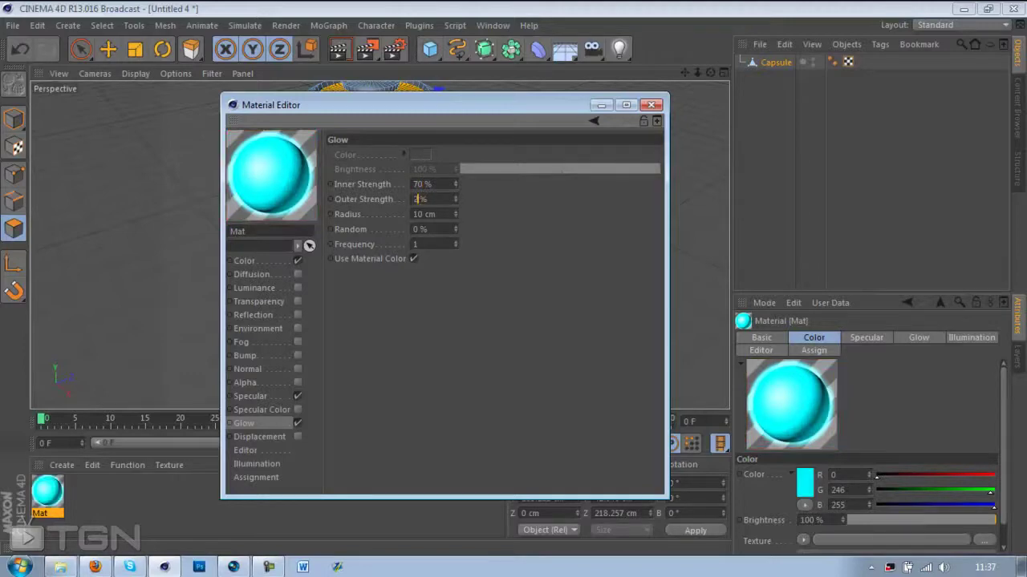
{"action": "key", "text": "Return"}
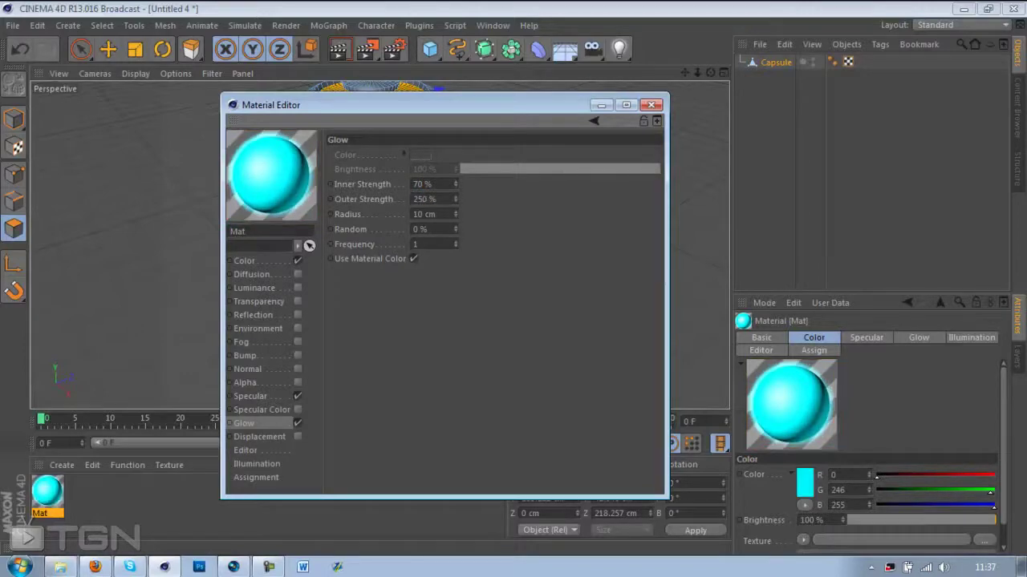
{"action": "left_click", "coordinate": [650, 105]}
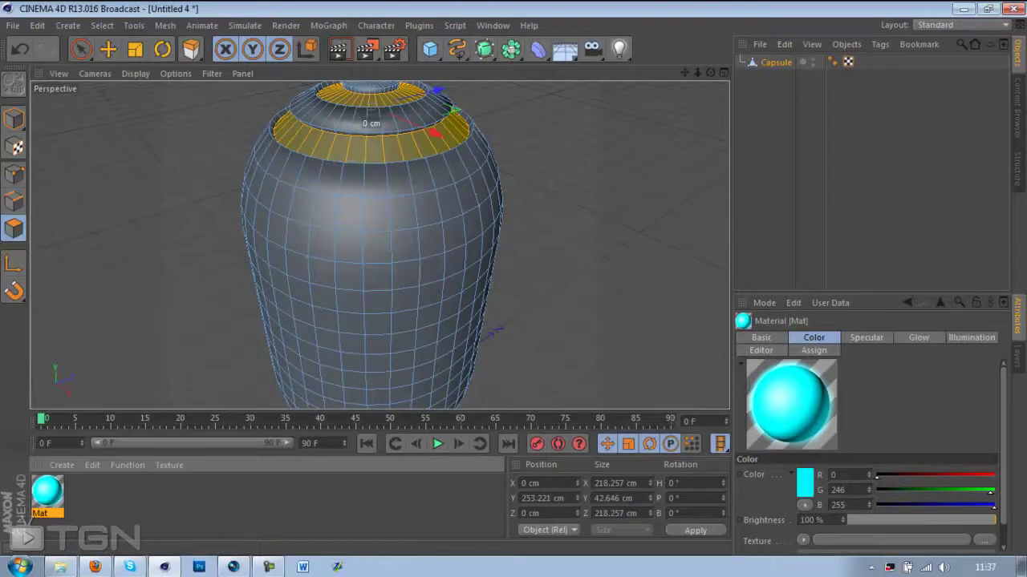
Apply the glowing cyan material to the selected recessed rings and preview it with a viewport render.
{"action": "left_click_drag", "start_coordinate": [48, 491], "coordinate": [375, 150]}
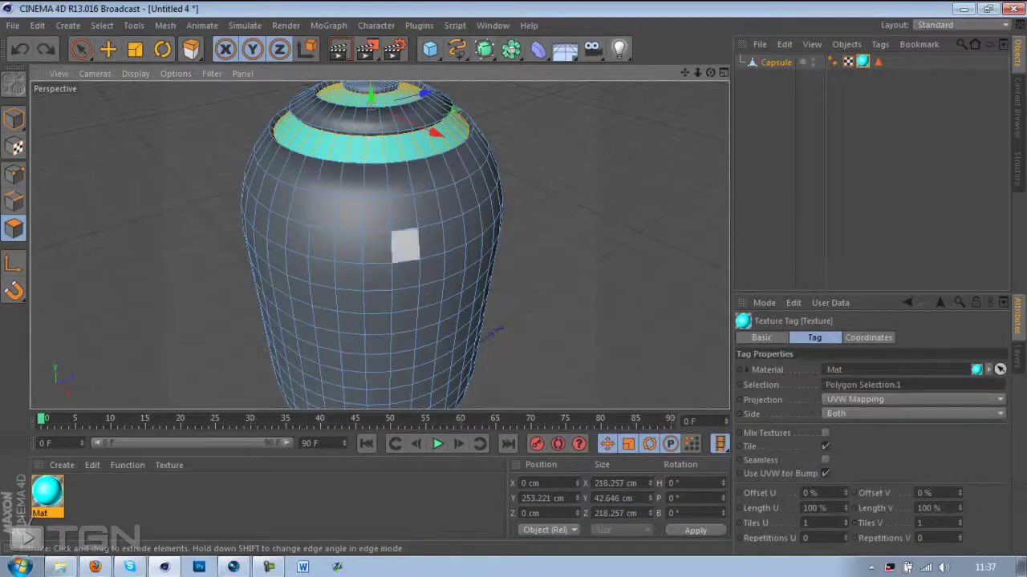
{"action": "key", "text": "ctrl+r"}
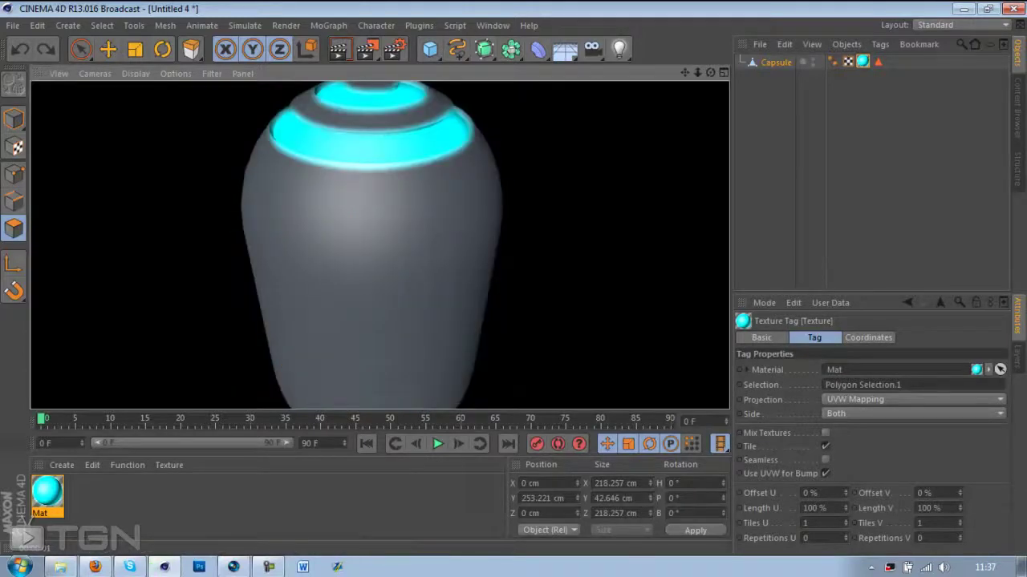
{"action": "left_click", "coordinate": [585, 241]}
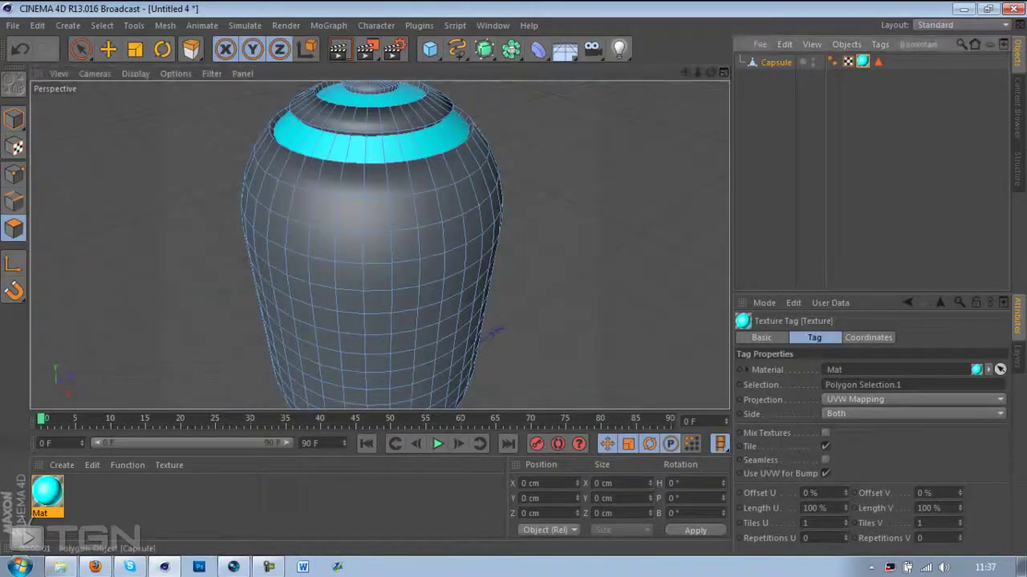
Select five alternating horizontal polygon loops down the capsule's body with Loop Selection, leaving one unselected row between each.
{"action": "left_click", "coordinate": [775, 62]}
{"action": "left_click_drag", "start_coordinate": [710, 73], "coordinate": [711, 38]}
{"action": "scroll", "coordinate": [378, 243], "scroll_direction": "down", "scroll_amount": 2}
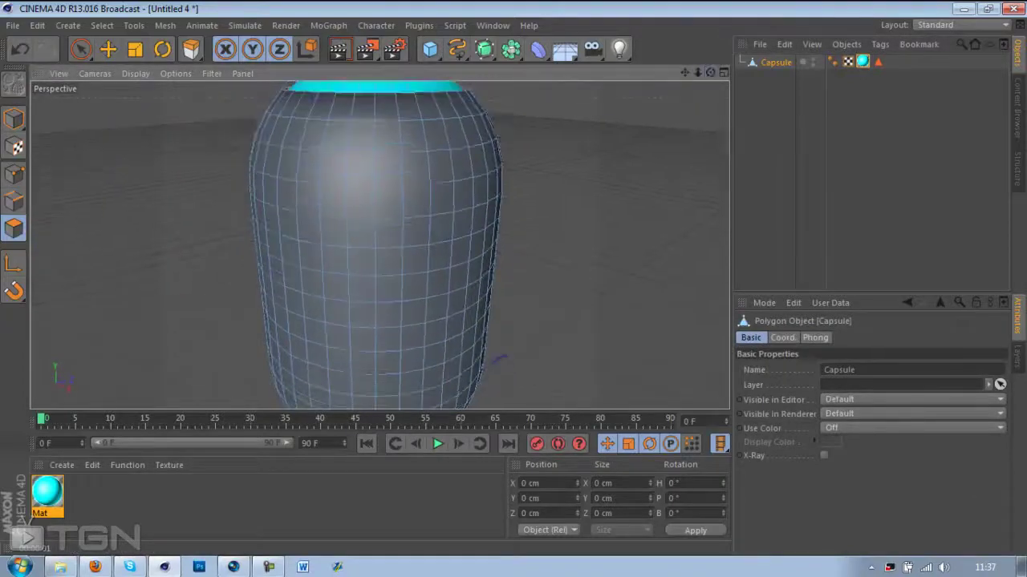
{"action": "left_click", "coordinate": [133, 25]}
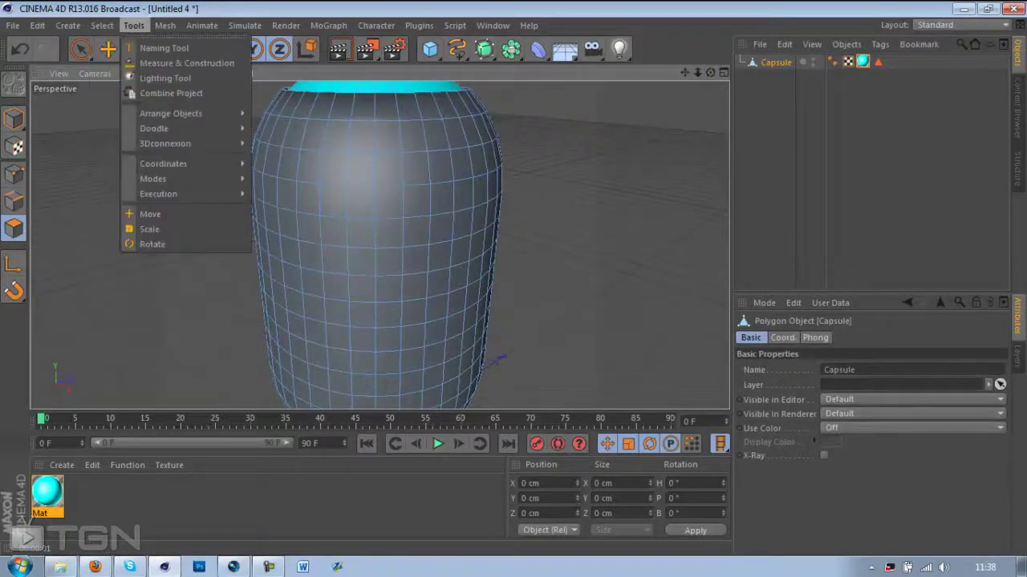
{"action": "mouse_move", "coordinate": [102, 25]}
{"action": "left_click", "coordinate": [128, 128]}
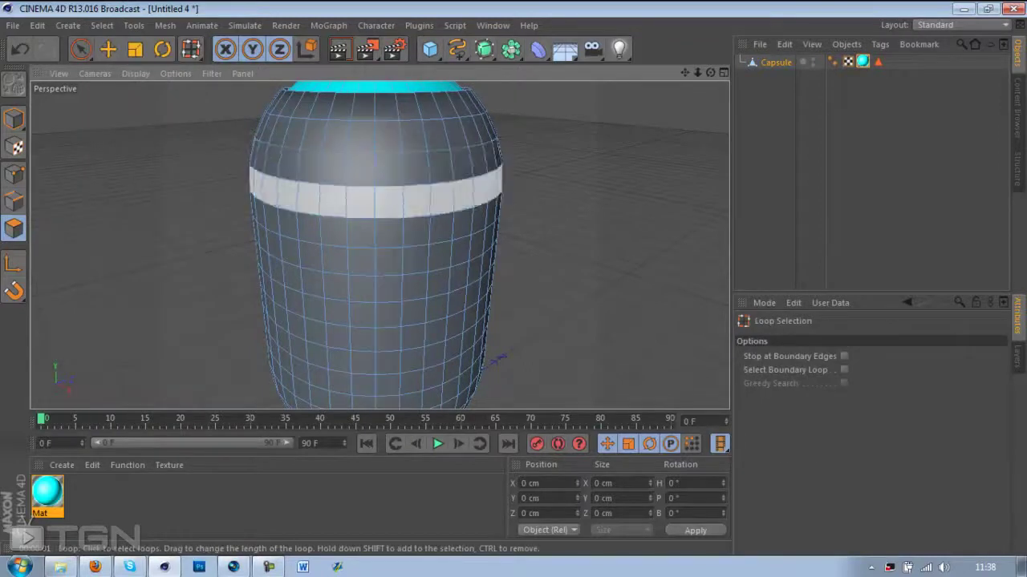
{"action": "left_click_drag", "start_coordinate": [711, 73], "coordinate": [707, 58]}
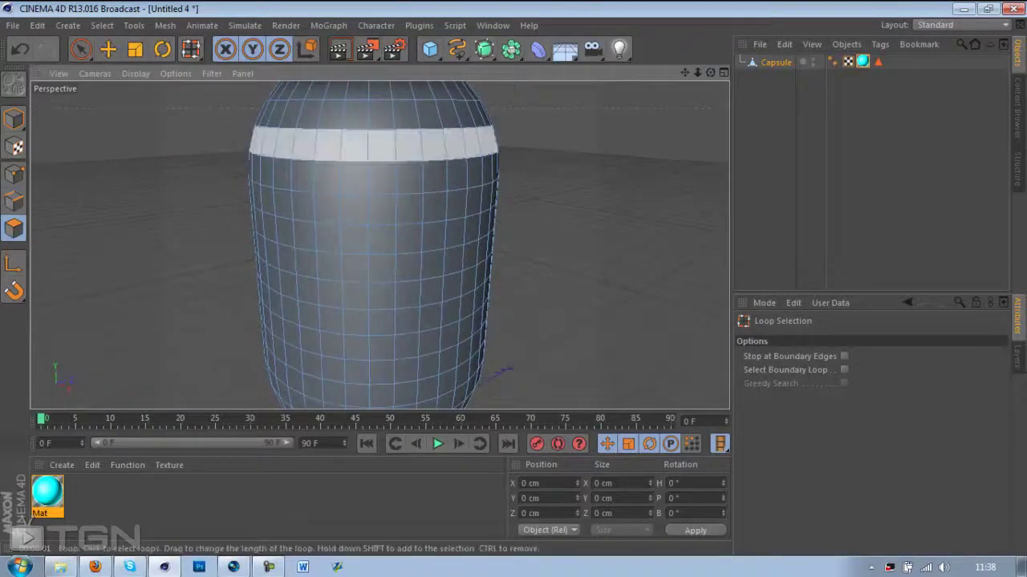
{"action": "left_click", "coordinate": [373, 178]}
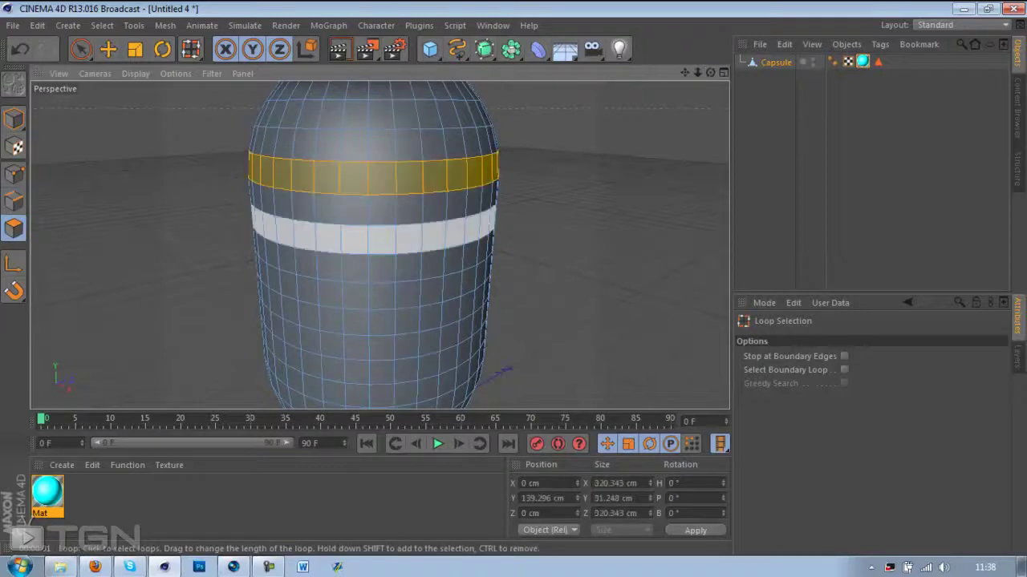
{"action": "left_click", "coordinate": [385, 230], "text": "shift"}
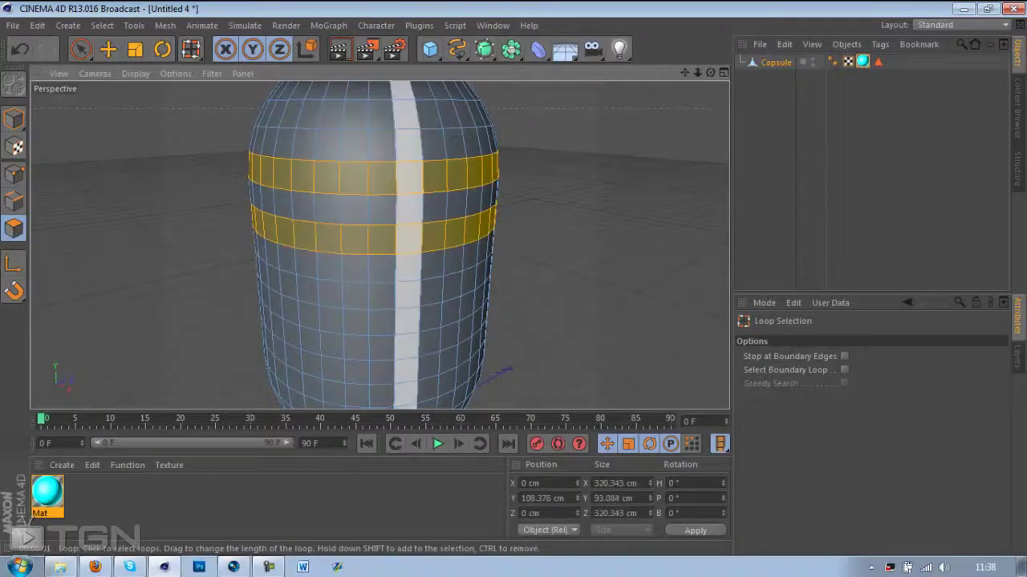
{"action": "left_click", "coordinate": [401, 281], "text": "shift"}
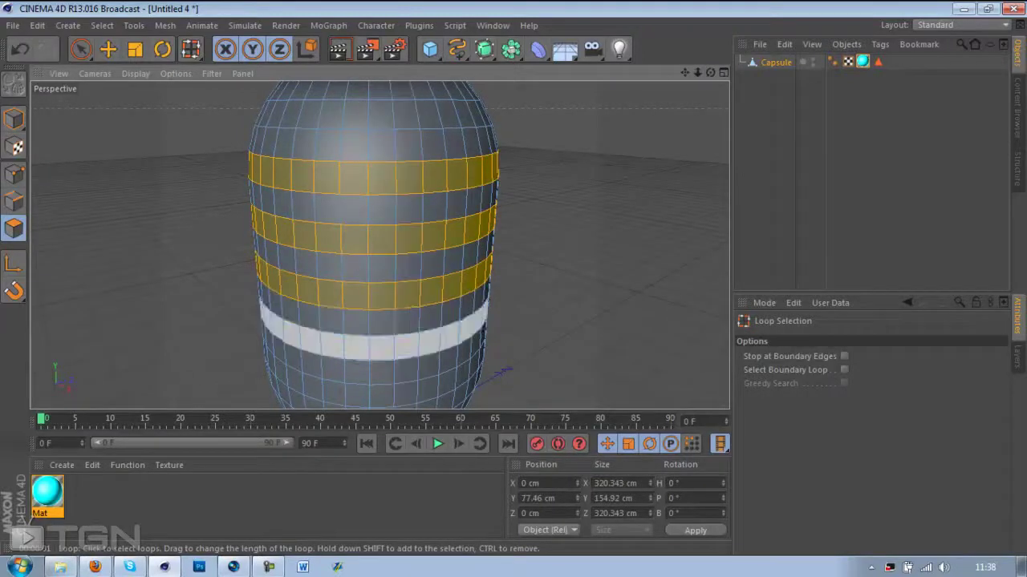
{"action": "left_click", "coordinate": [393, 347], "text": "shift"}
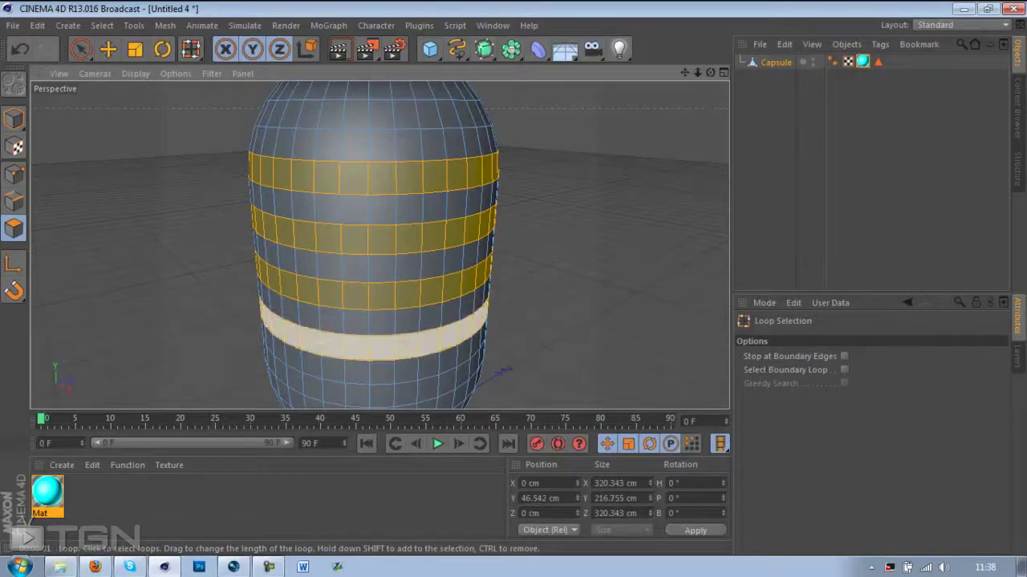
{"action": "left_click", "coordinate": [393, 394], "text": "shift"}
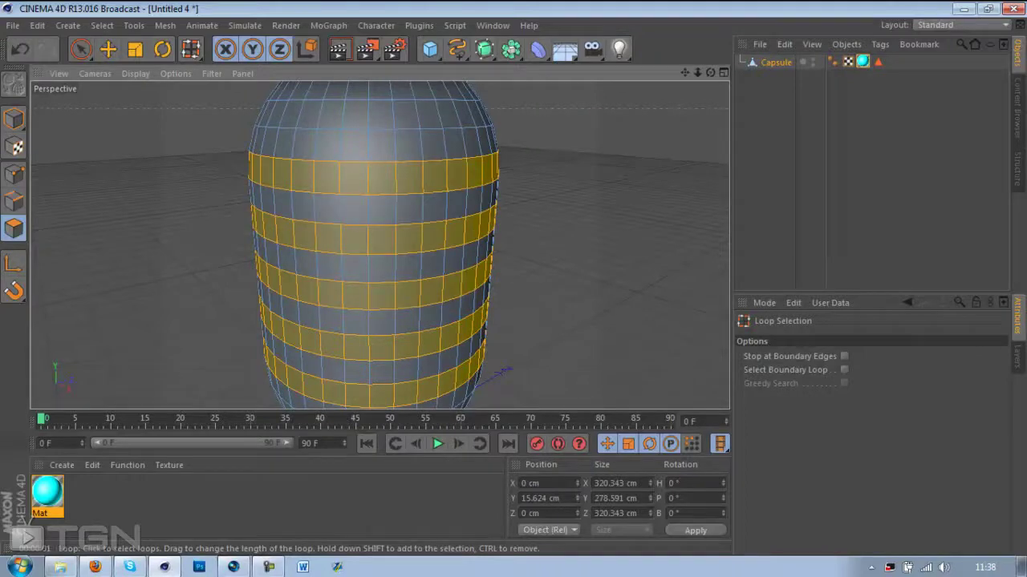
Extrude the five selected rings outward with an offset of 10.2 cm and apply the glowing cyan material to them.
{"action": "right_click", "coordinate": [542, 241]}
{"action": "left_click", "coordinate": [593, 275]}
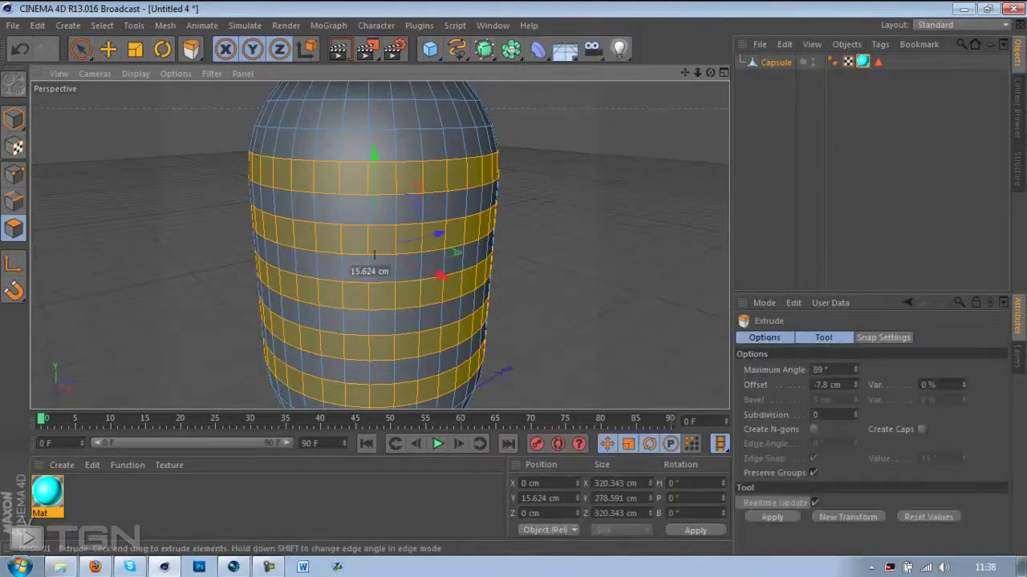
{"action": "left_click", "coordinate": [373, 255]}
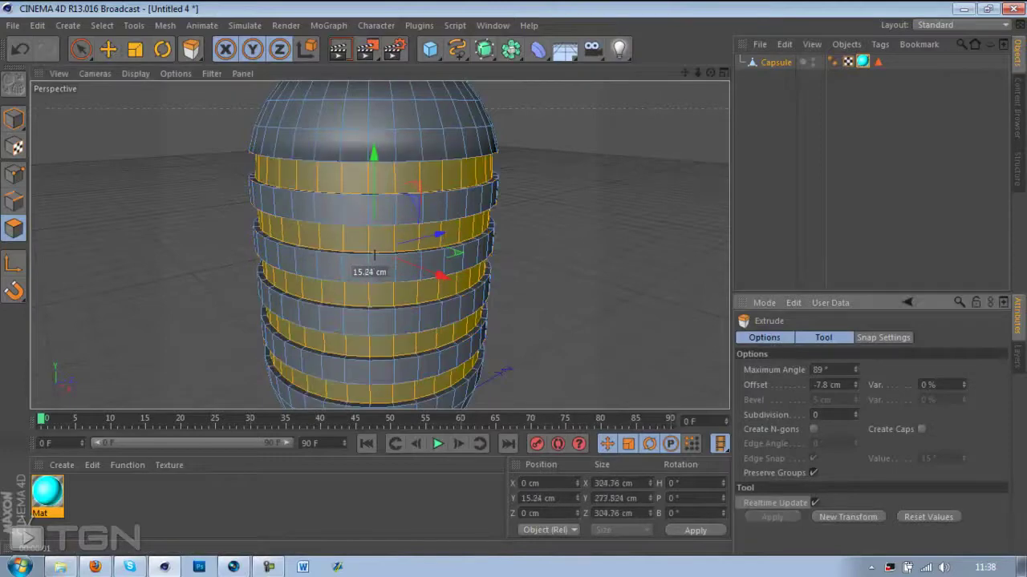
{"action": "mouse_move", "coordinate": [374, 255]}
{"action": "left_mouse_down"}
{"action": "mouse_move", "coordinate": [380, 243]}
{"action": "mouse_move", "coordinate": [383, 277]}
{"action": "mouse_move", "coordinate": [383, 243]}
{"action": "mouse_move", "coordinate": [375, 257]}
{"action": "left_mouse_up"}
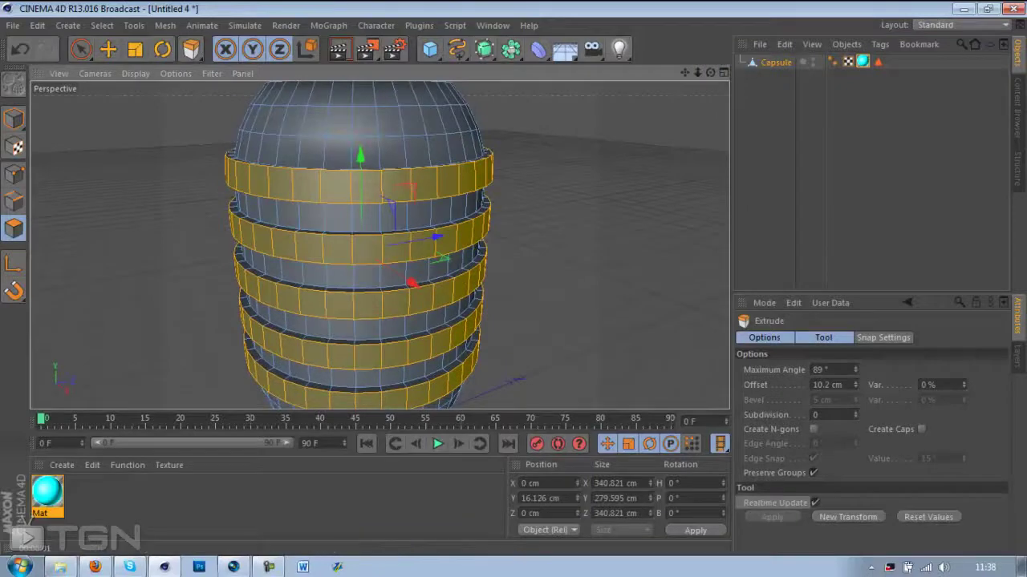
{"action": "left_click_drag", "start_coordinate": [47, 493], "coordinate": [379, 245]}
Select several spaced vertical polygon loops all around the capsule with Loop Selection.
{"action": "left_click", "coordinate": [101, 24]}
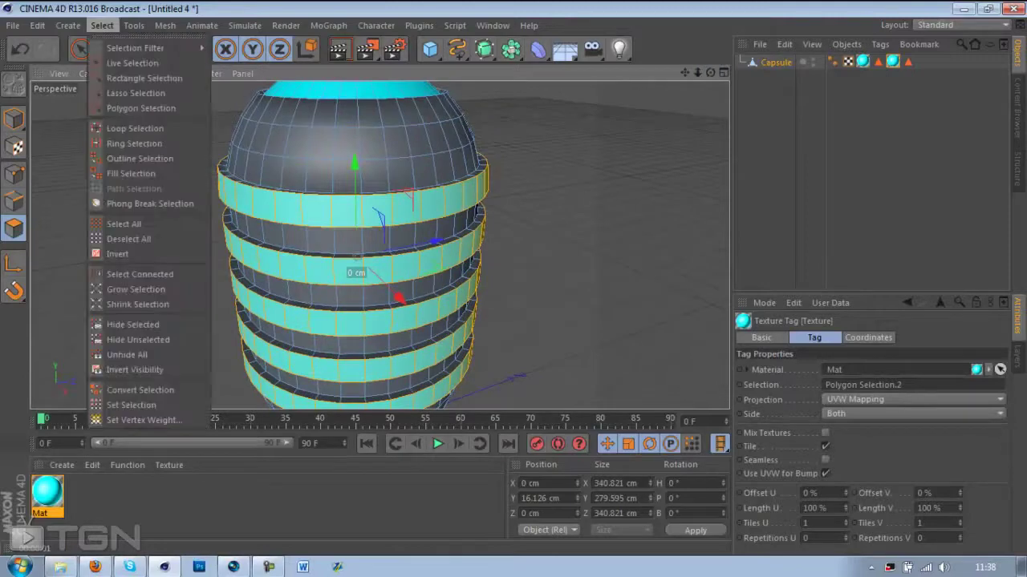
{"action": "left_click", "coordinate": [121, 129]}
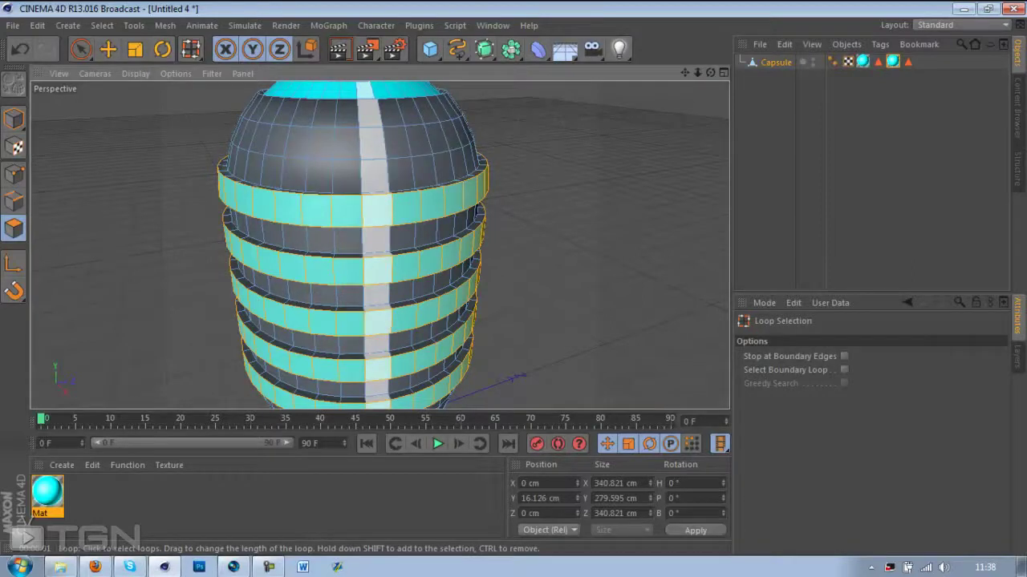
{"action": "left_click", "coordinate": [374, 241]}
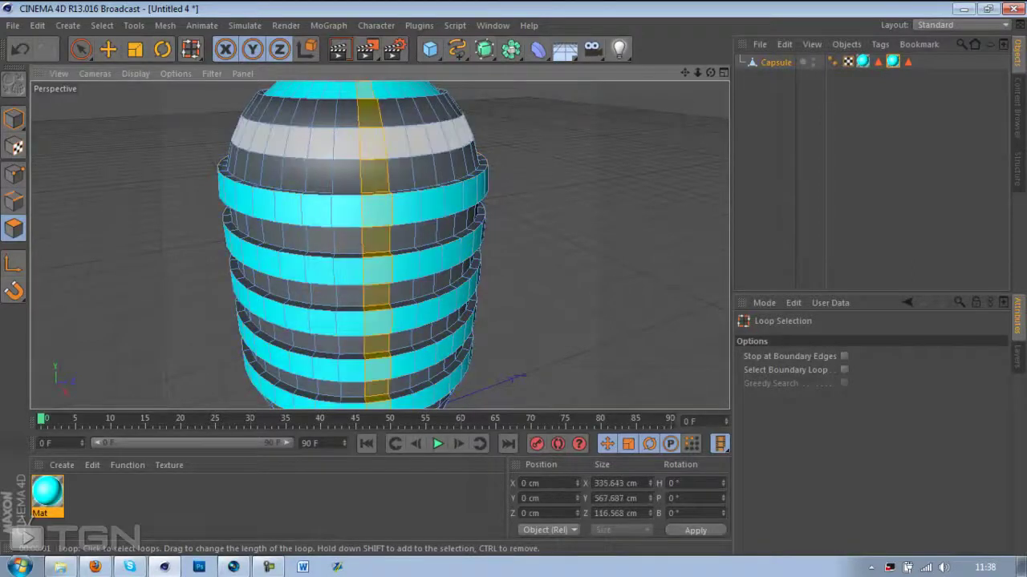
{"action": "left_click_drag", "start_coordinate": [380, 242], "coordinate": [488, 231], "text": "alt"}
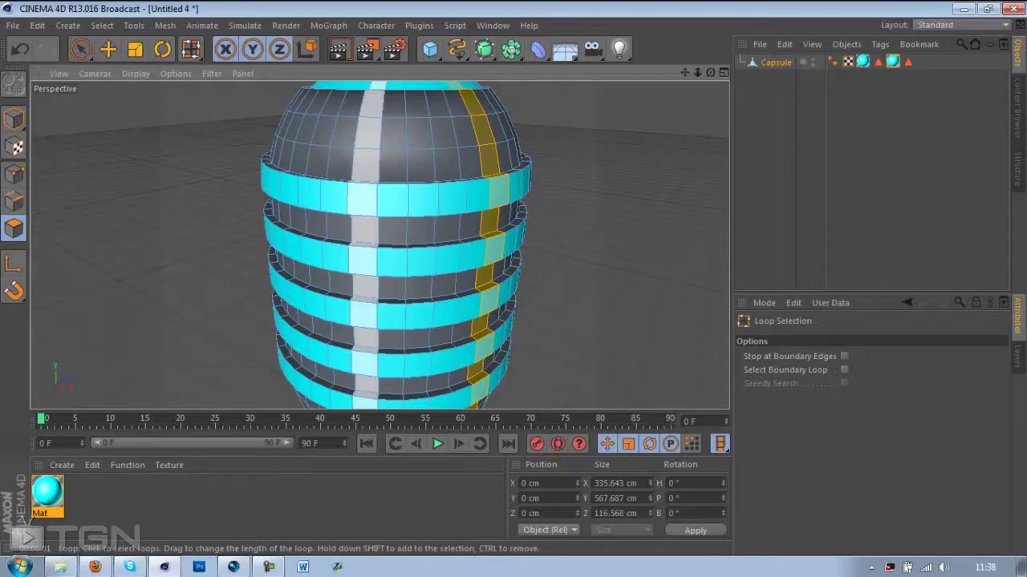
{"action": "left_click", "coordinate": [366, 241], "text": "shift"}
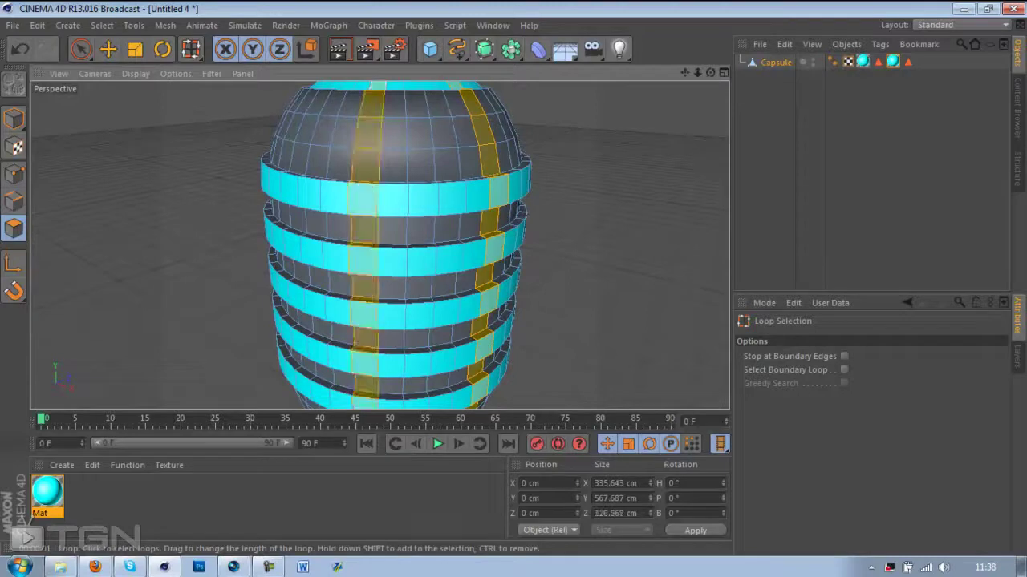
{"action": "left_click_drag", "start_coordinate": [380, 244], "coordinate": [380, 244], "text": "alt"}
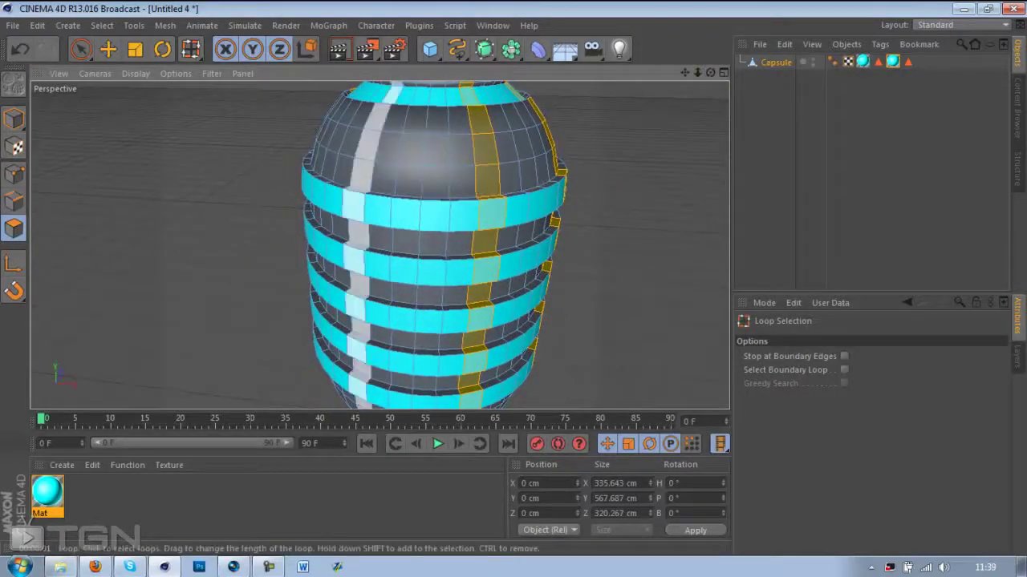
{"action": "left_click", "coordinate": [359, 244], "text": "shift"}
{"action": "left_click_drag", "start_coordinate": [379, 244], "coordinate": [378, 244], "text": "alt"}
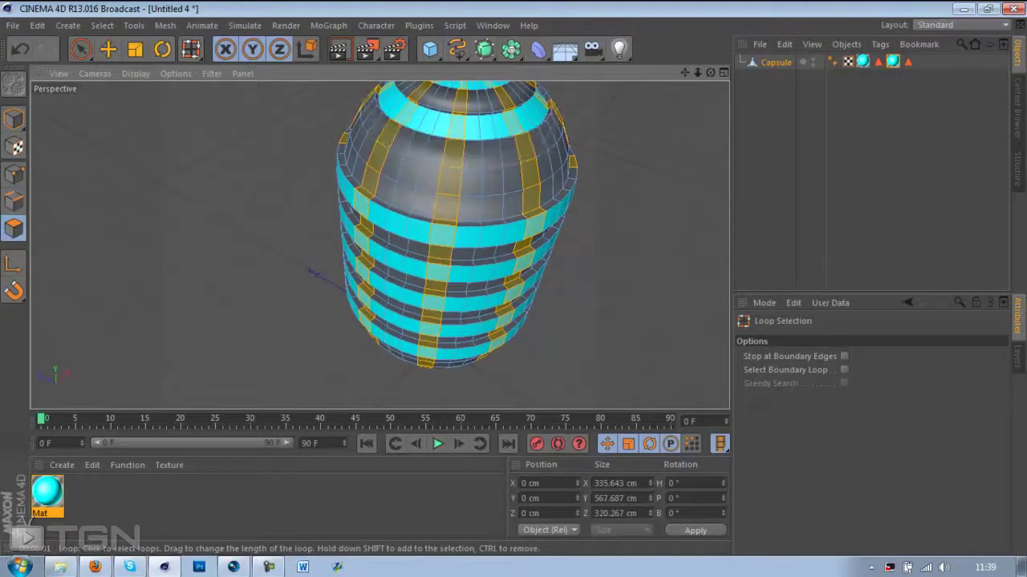
{"action": "left_click_drag", "start_coordinate": [378, 244], "coordinate": [378, 244], "text": "alt"}
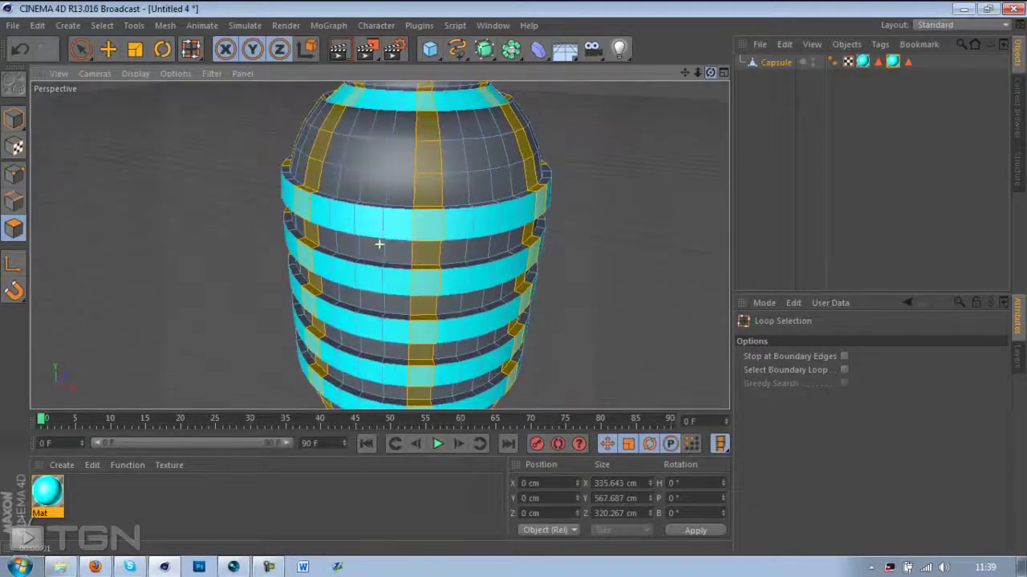
Extrude the selected vertical strips inward with an offset of -3.5 cm.
{"action": "right_click", "coordinate": [594, 243]}
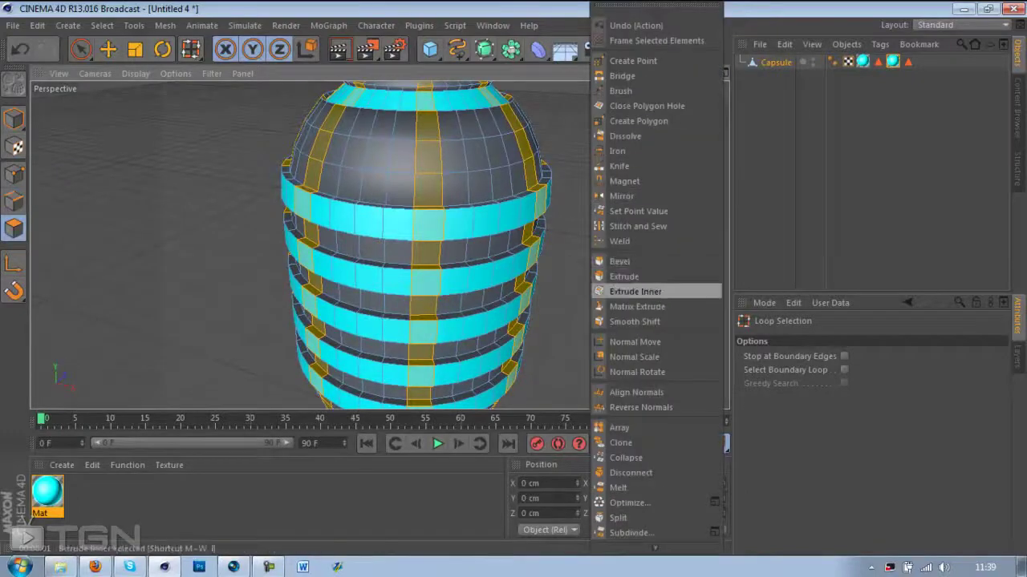
{"action": "left_click", "coordinate": [624, 276]}
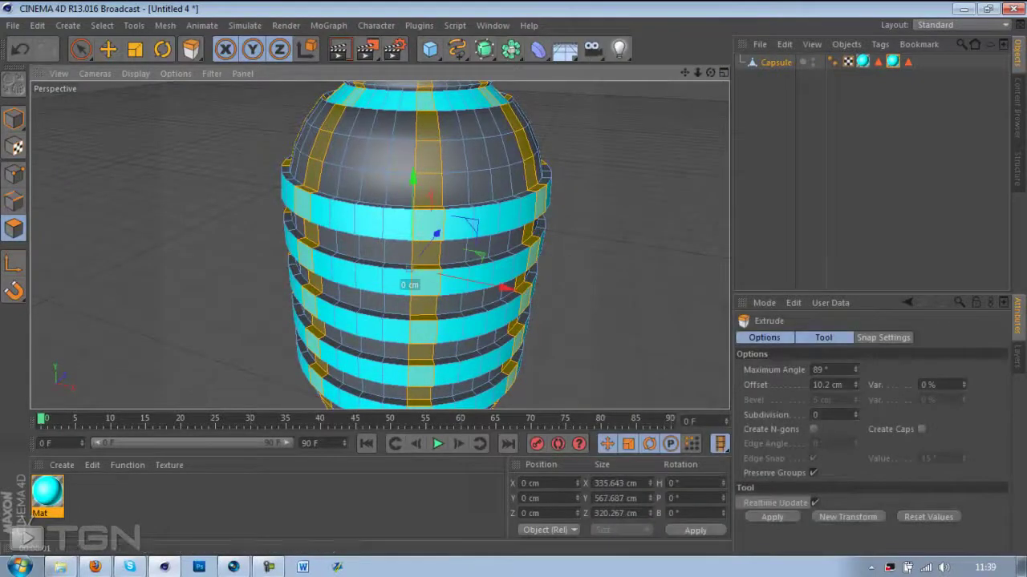
{"action": "left_click", "coordinate": [772, 516]}
{"action": "left_click_drag", "start_coordinate": [855, 385], "coordinate": [855, 536]}
{"action": "left_click_drag", "start_coordinate": [774, 385], "coordinate": [850, 385]}
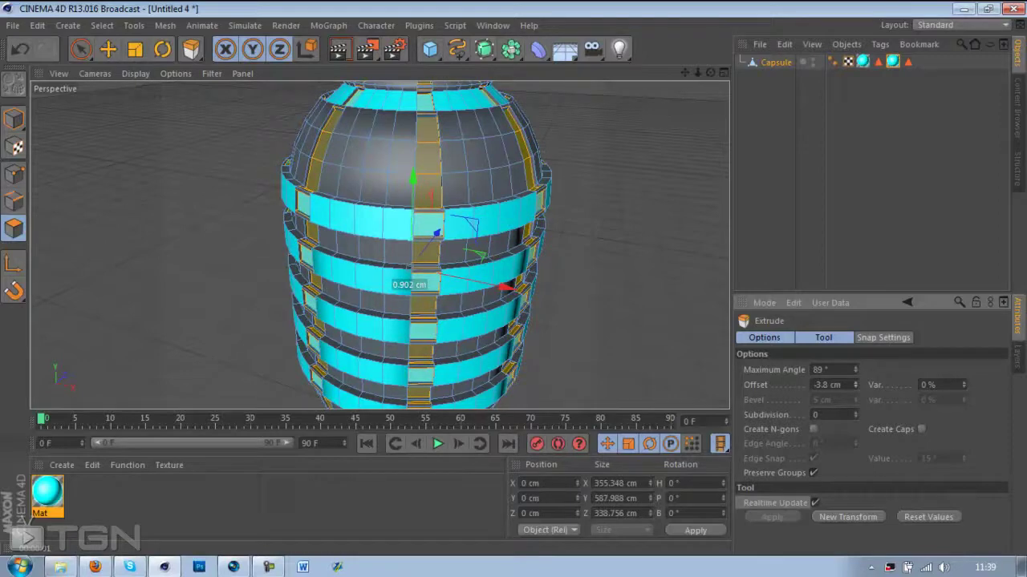
{"action": "left_click_drag", "start_coordinate": [855, 385], "coordinate": [856, 385]}
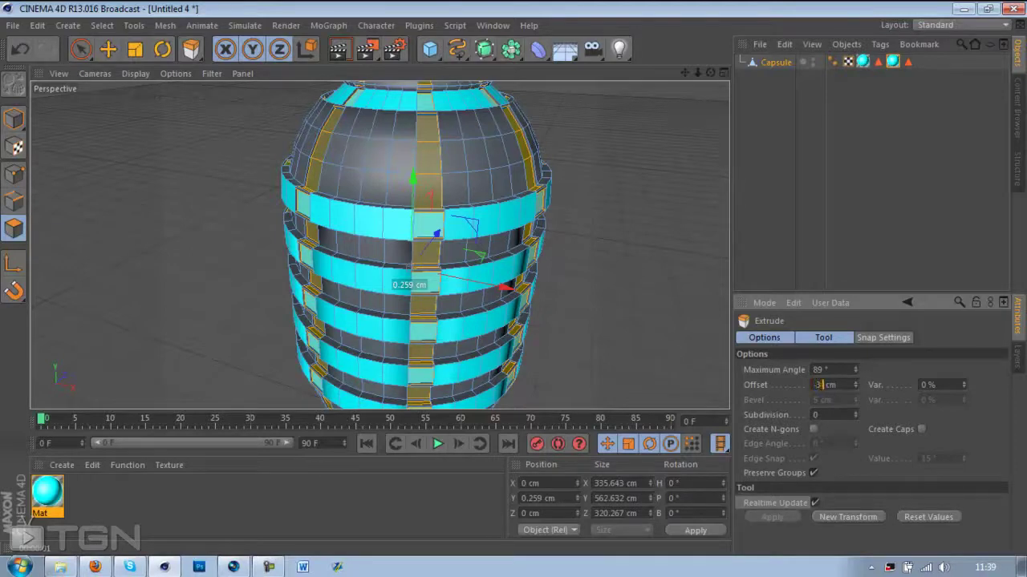
{"action": "key", "text": "Return"}
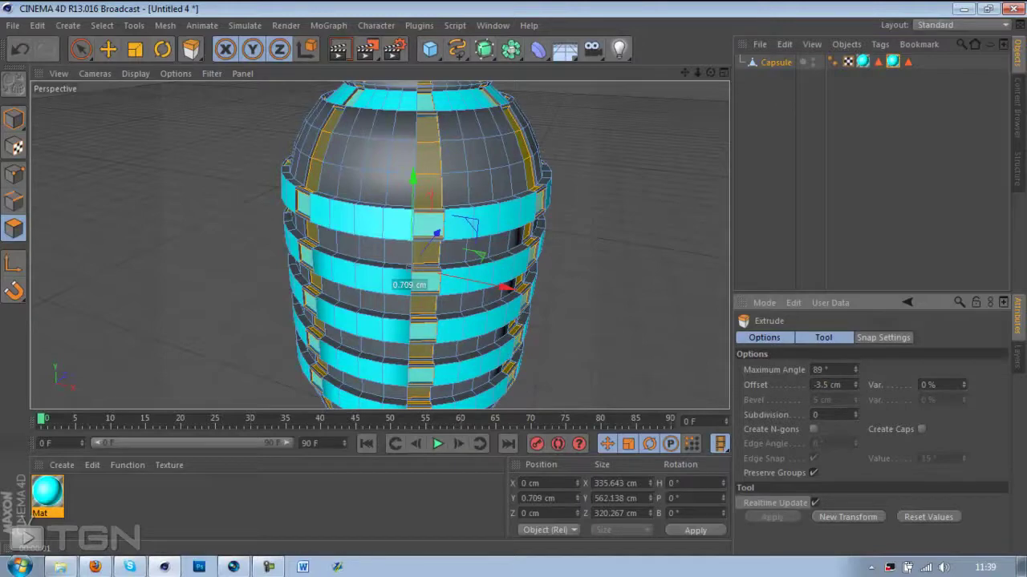
{"action": "double_click", "coordinate": [232, 504]}
{"action": "double_click", "coordinate": [49, 491]}
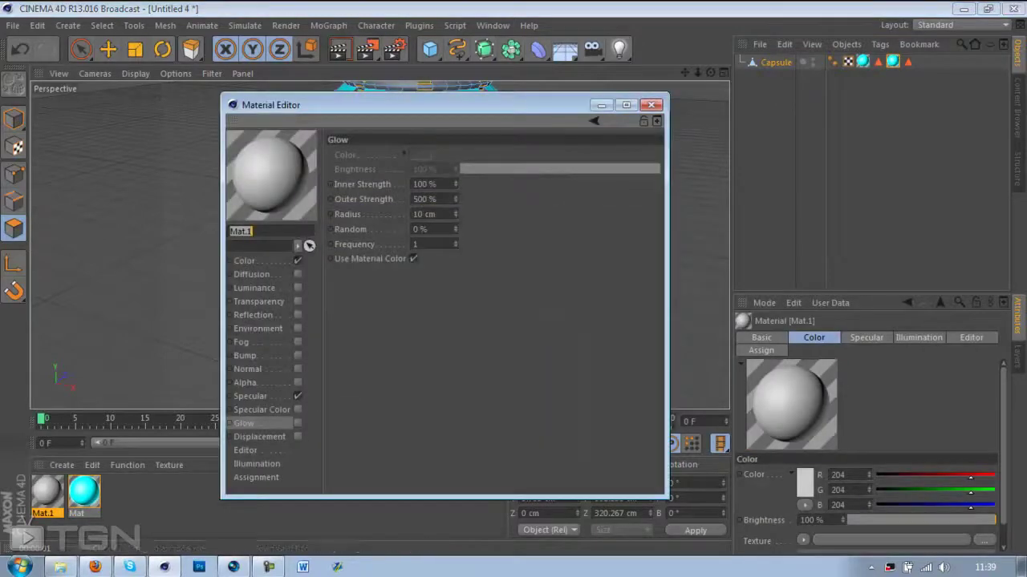
{"action": "left_click", "coordinate": [245, 261]}
{"action": "left_click", "coordinate": [396, 164]}
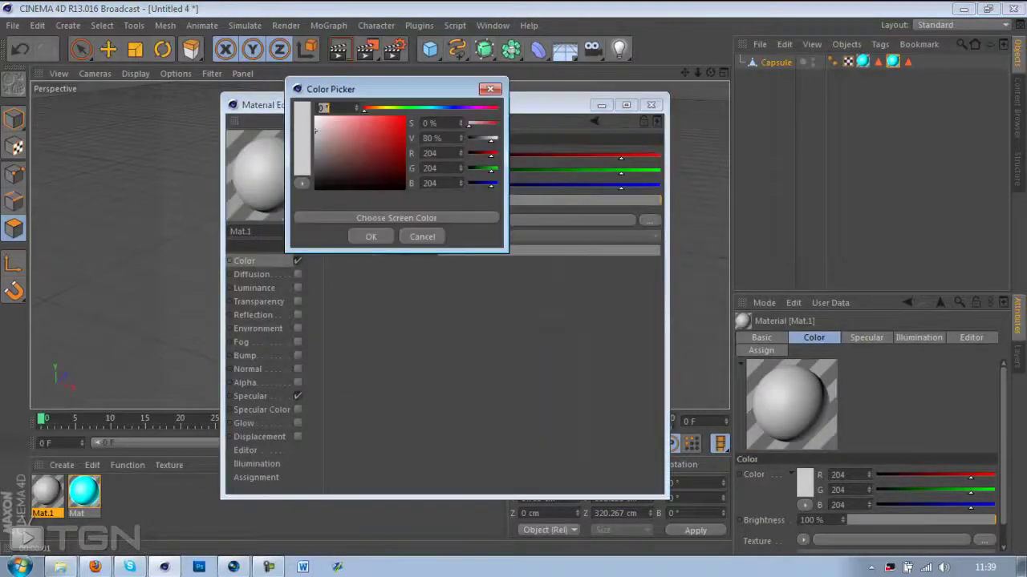
{"action": "left_click", "coordinate": [405, 119]}
{"action": "left_click", "coordinate": [371, 236]}
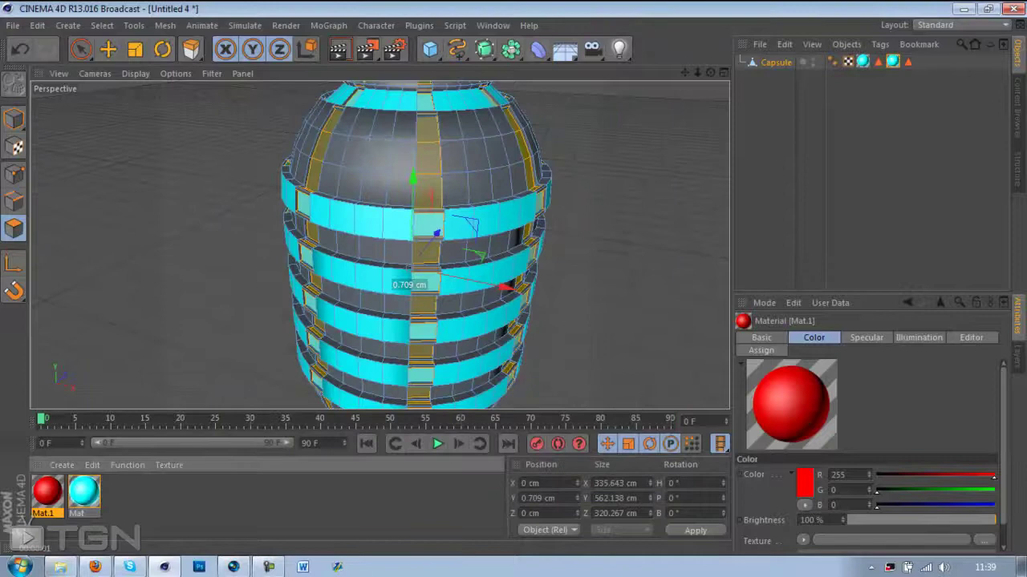
{"action": "key", "text": "Delete"}
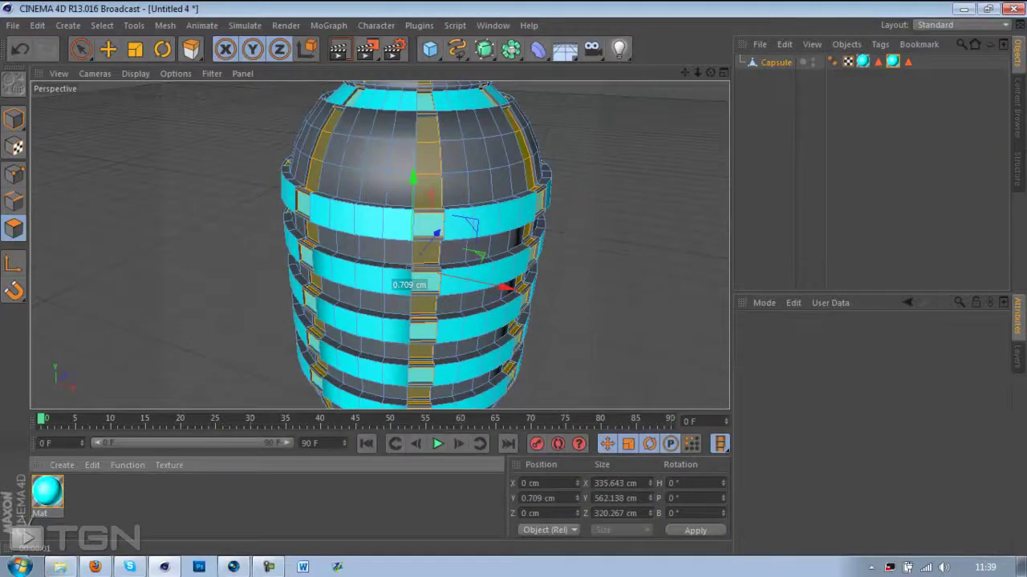
Duplicate the glowing cyan material as a pure red version (hue 0°, RGB 255, 0, 0) and apply it to the selected vertical strips.
{"action": "left_click", "coordinate": [47, 491]}
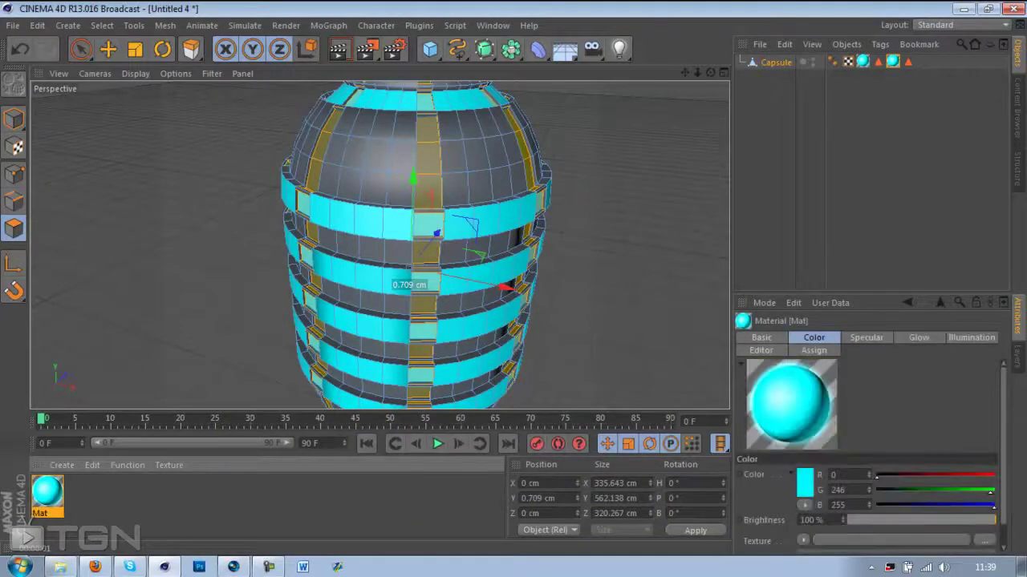
{"action": "left_click_drag", "start_coordinate": [47, 492], "coordinate": [72, 491], "text": "ctrl"}
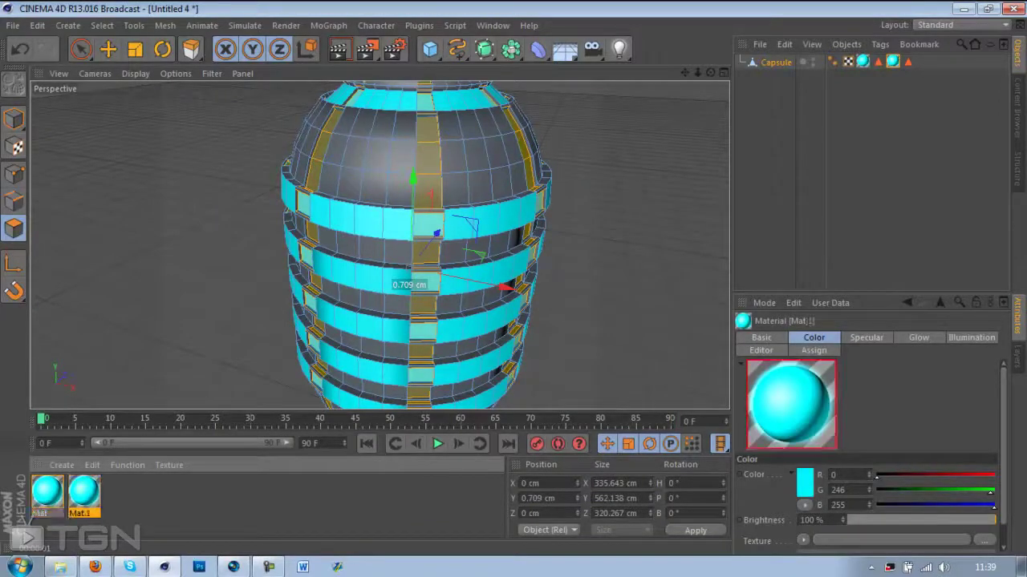
{"action": "double_click", "coordinate": [84, 492]}
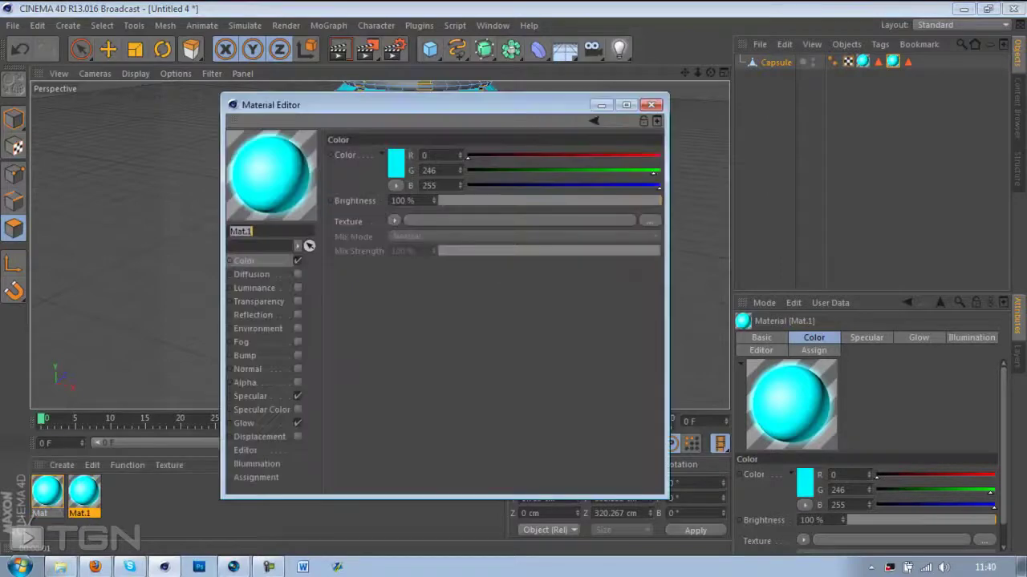
{"action": "left_click", "coordinate": [397, 161]}
{"action": "type", "text": "0"}
{"action": "key", "text": "Return"}
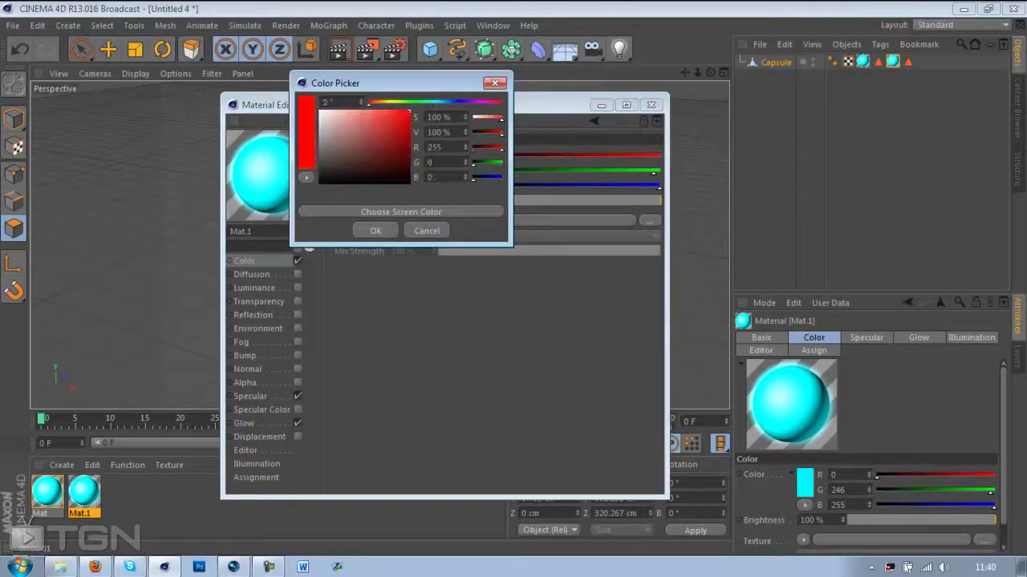
{"action": "left_click", "coordinate": [375, 230]}
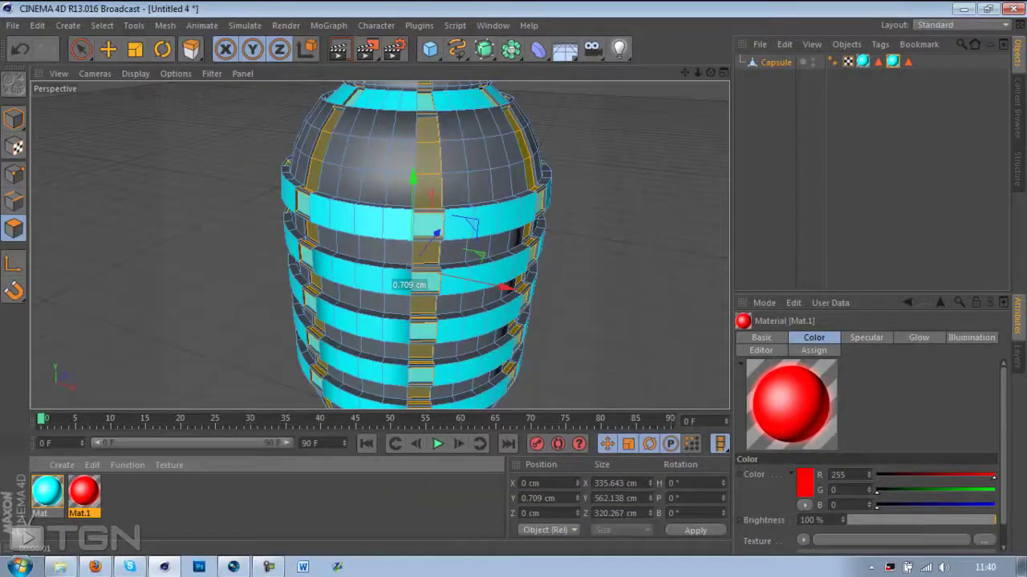
{"action": "left_click_drag", "start_coordinate": [85, 491], "coordinate": [423, 305]}
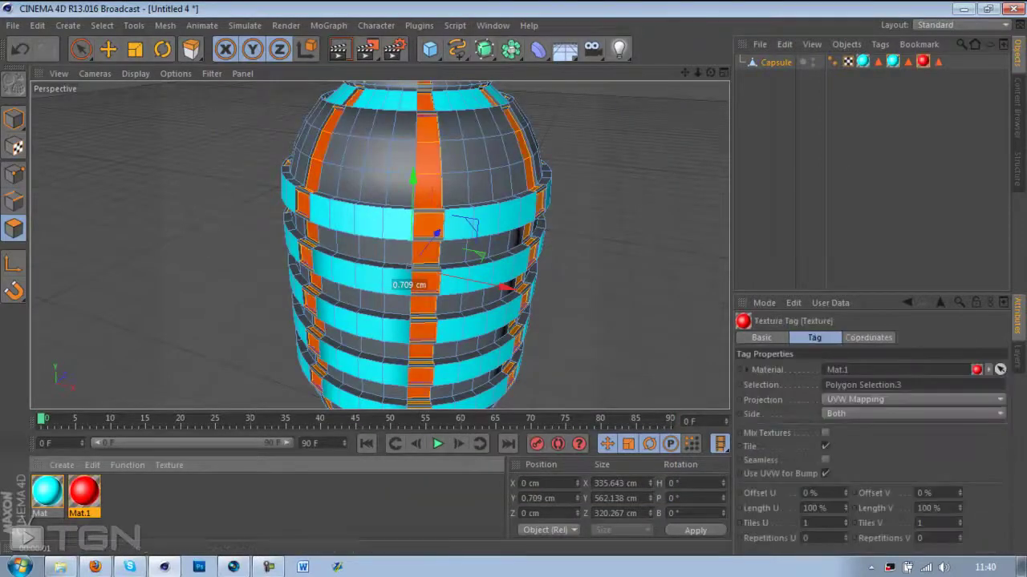
Render the perspective view to check the glowing red strips, and bring the capsule's dome into view.
{"action": "left_click", "coordinate": [338, 49]}
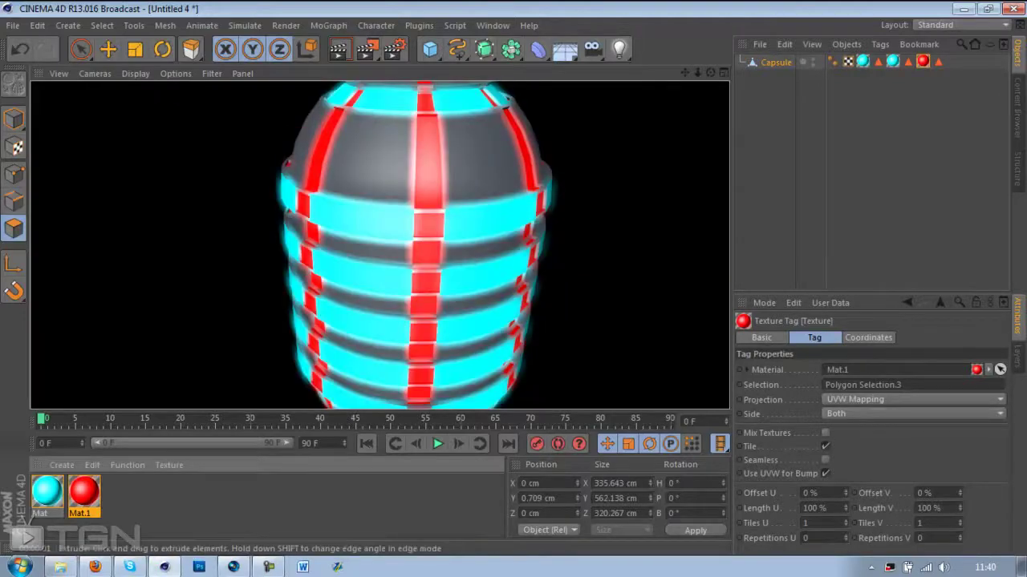
{"action": "left_click", "coordinate": [775, 62]}
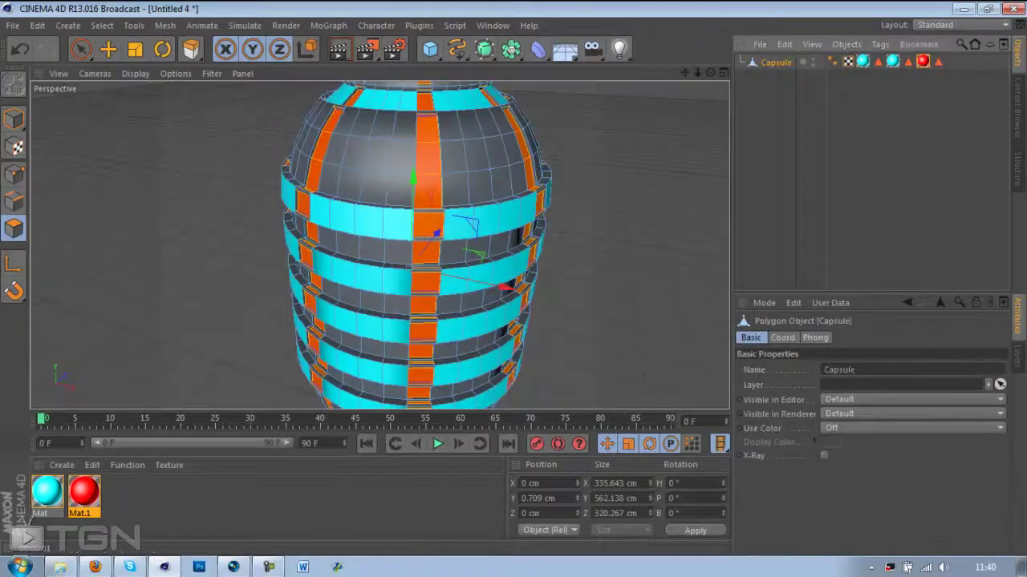
{"action": "left_click_drag", "start_coordinate": [710, 73], "coordinate": [661, 125]}
{"action": "left_click_drag", "start_coordinate": [377, 309], "coordinate": [378, 329], "text": "alt"}
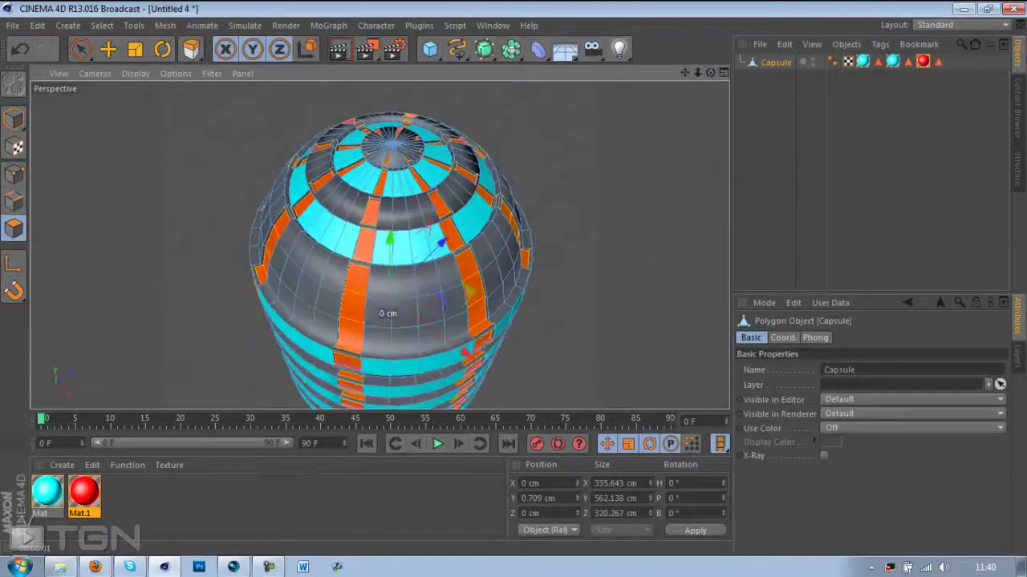
{"action": "left_click", "coordinate": [385, 213]}
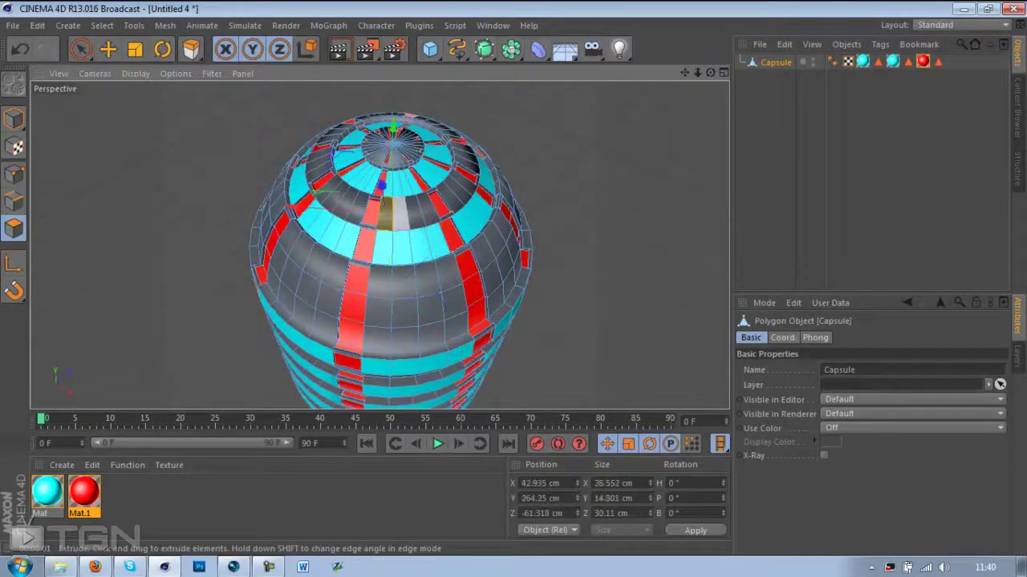
{"action": "left_click", "coordinate": [405, 212], "text": "shift"}
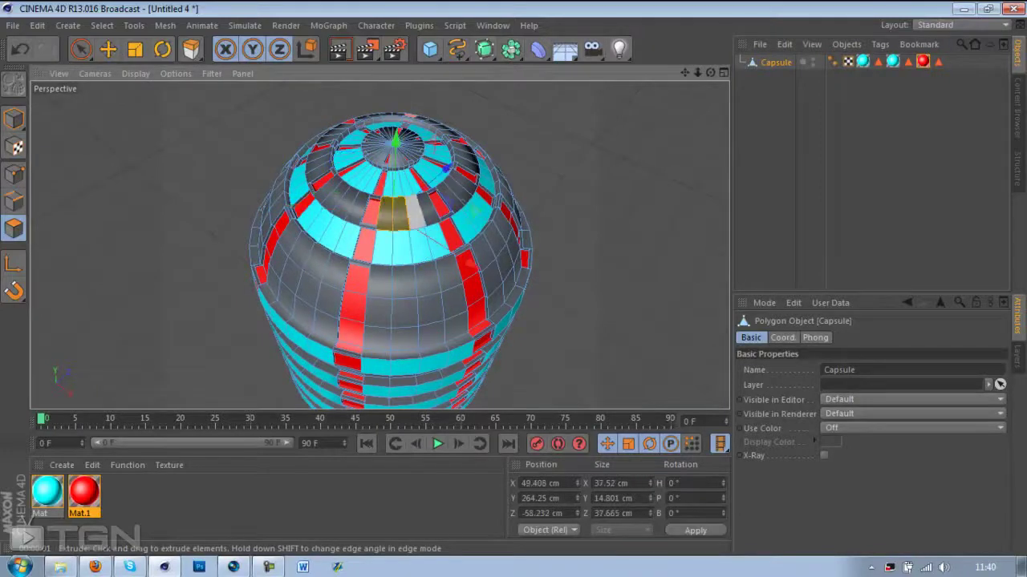
{"action": "left_click", "coordinate": [428, 210], "text": "shift"}
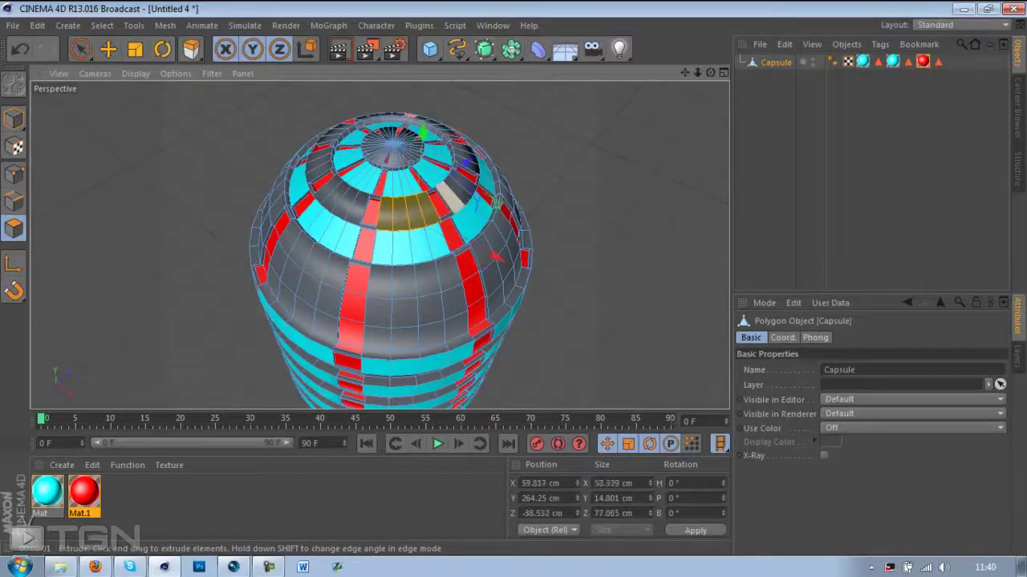
{"action": "left_click", "coordinate": [454, 201], "text": "shift"}
{"action": "left_click", "coordinate": [470, 186], "text": "shift"}
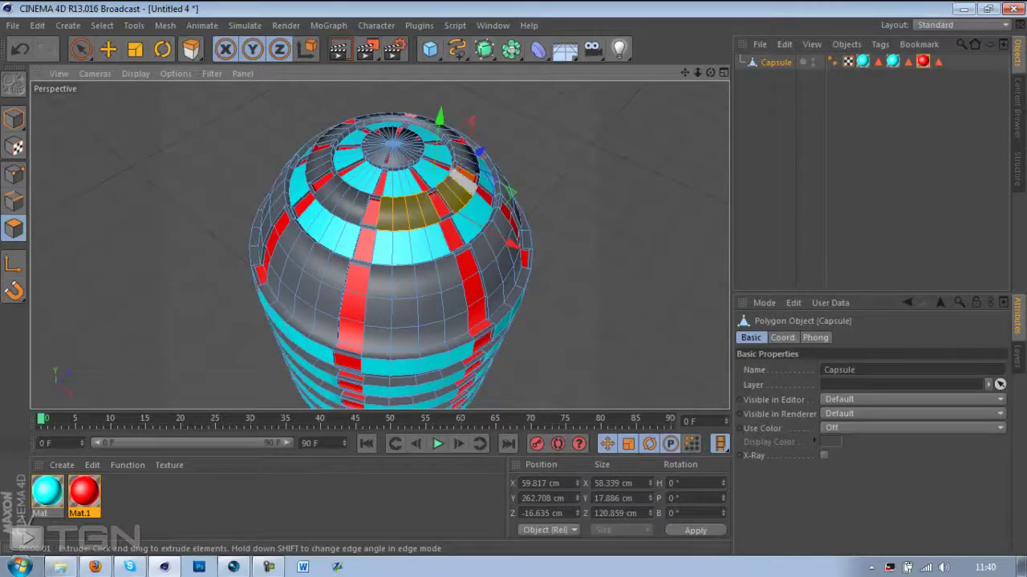
{"action": "left_click", "coordinate": [470, 163], "text": "shift"}
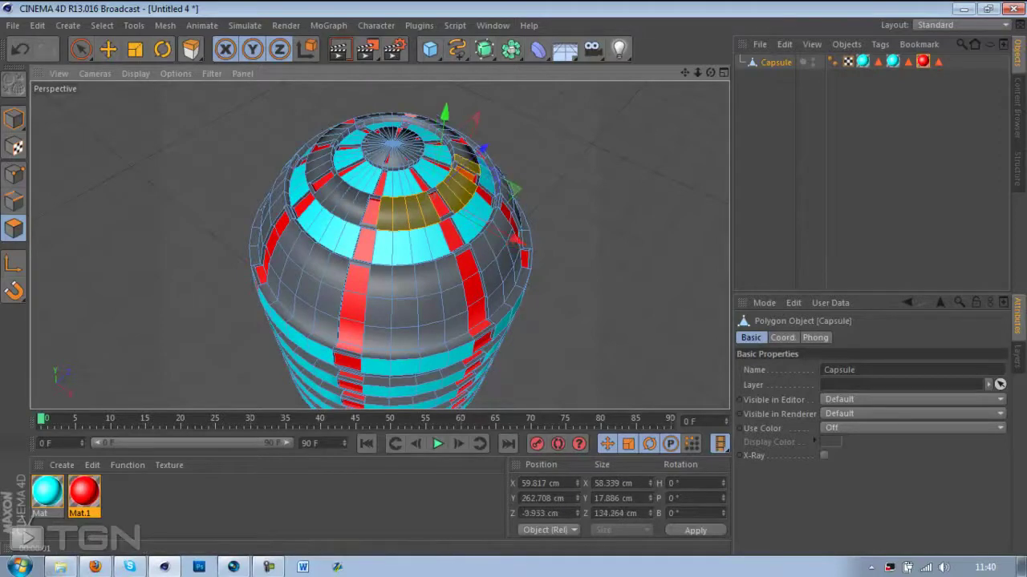
{"action": "left_click_drag", "start_coordinate": [710, 73], "coordinate": [658, 78]}
{"action": "key", "text": "ctrl+z"}
{"action": "key", "text": "ctrl+z"}
{"action": "key", "text": "ctrl+z"}
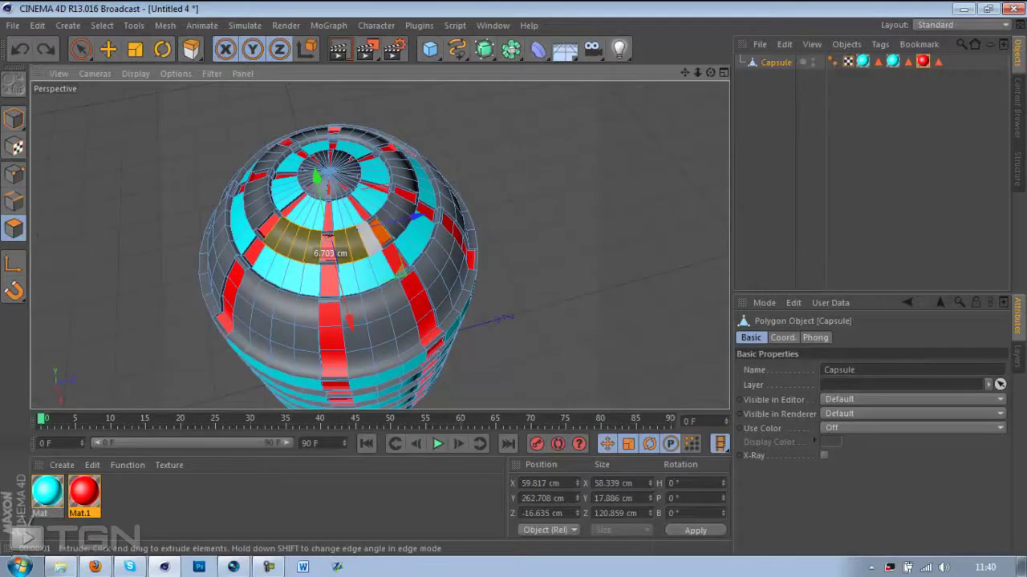
{"action": "left_click", "coordinate": [371, 238]}
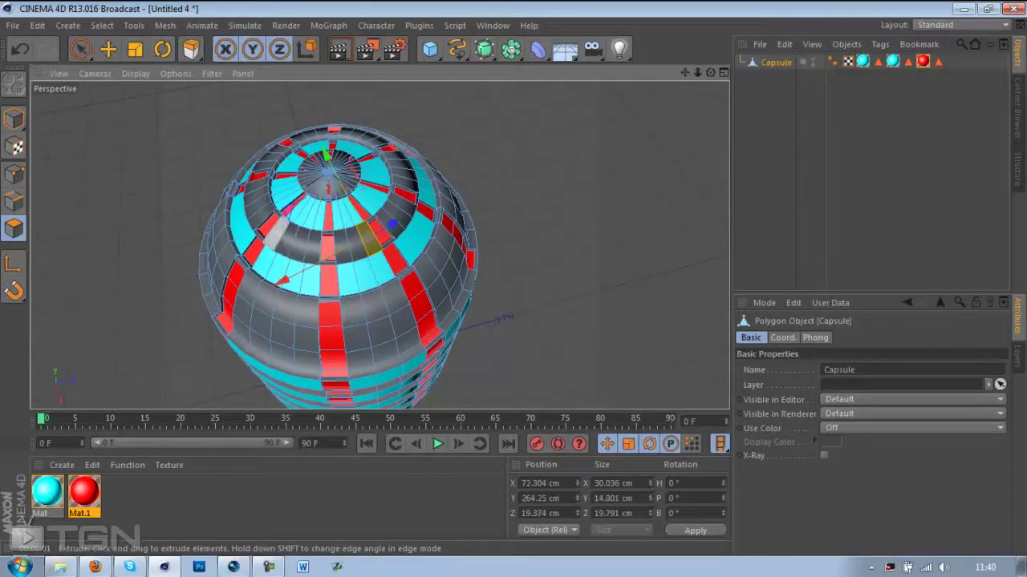
Start selecting the grey polygons between the red strips in the dome ring between the top two cyan rings.
{"action": "left_click", "coordinate": [278, 235]}
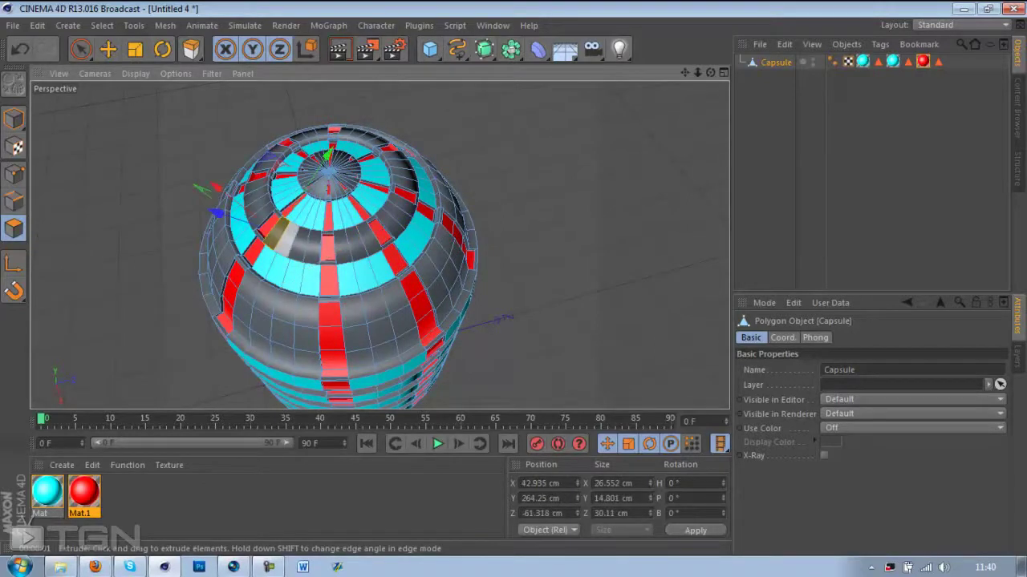
{"action": "left_click", "coordinate": [289, 240], "text": "shift"}
{"action": "left_click", "coordinate": [300, 244], "text": "shift"}
{"action": "left_click", "coordinate": [312, 246], "text": "shift"}
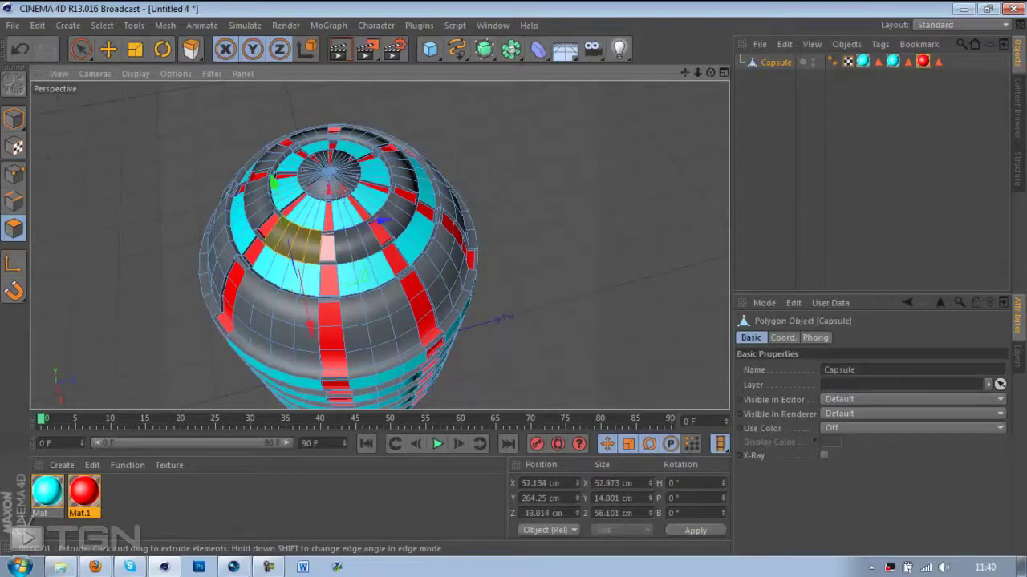
{"action": "left_click", "coordinate": [343, 246], "text": "shift"}
{"action": "left_click", "coordinate": [356, 243], "text": "shift"}
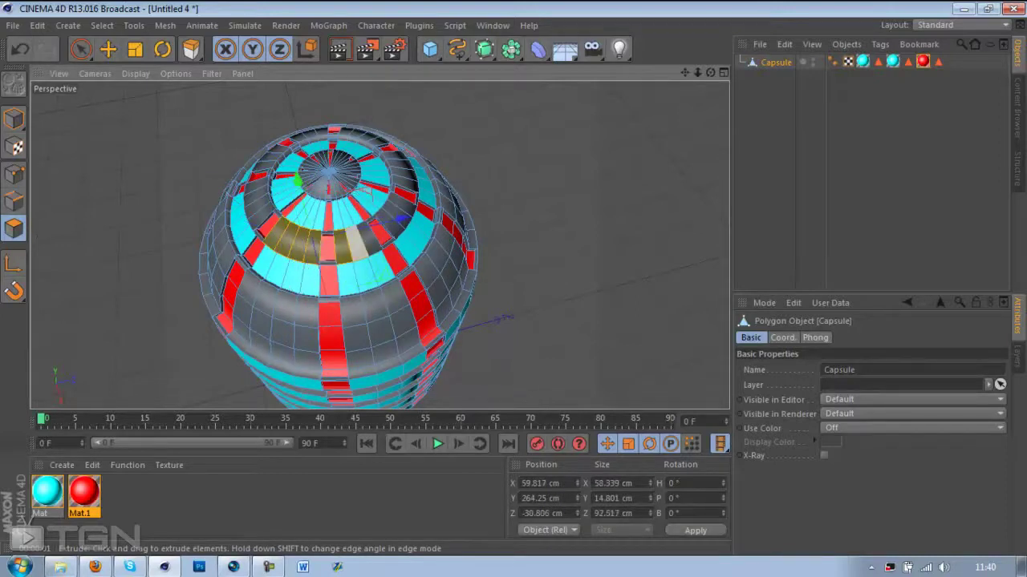
{"action": "left_click", "coordinate": [370, 239], "text": "shift"}
{"action": "left_click", "coordinate": [392, 216], "text": "shift"}
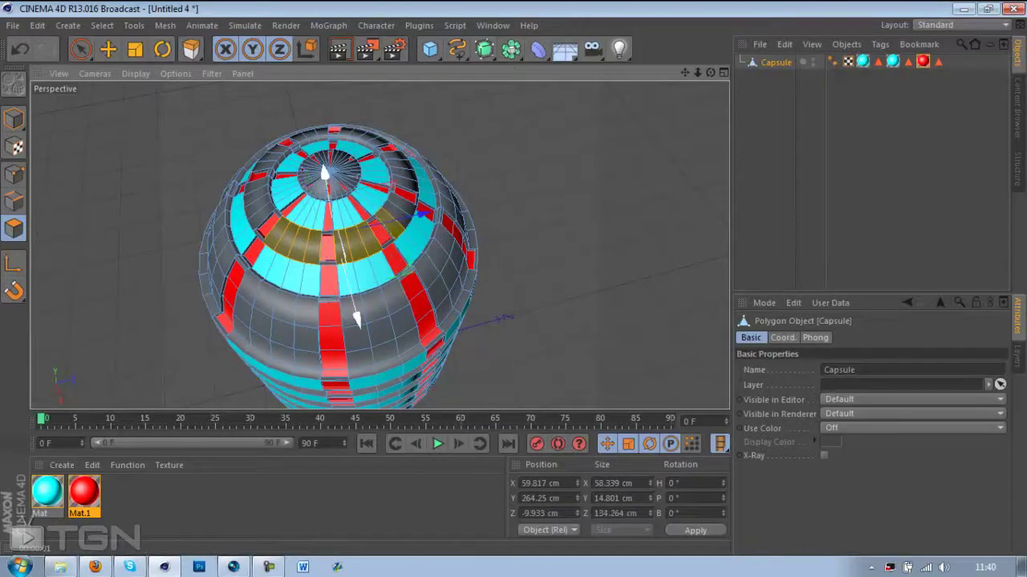
{"action": "left_click", "coordinate": [401, 206], "text": "shift"}
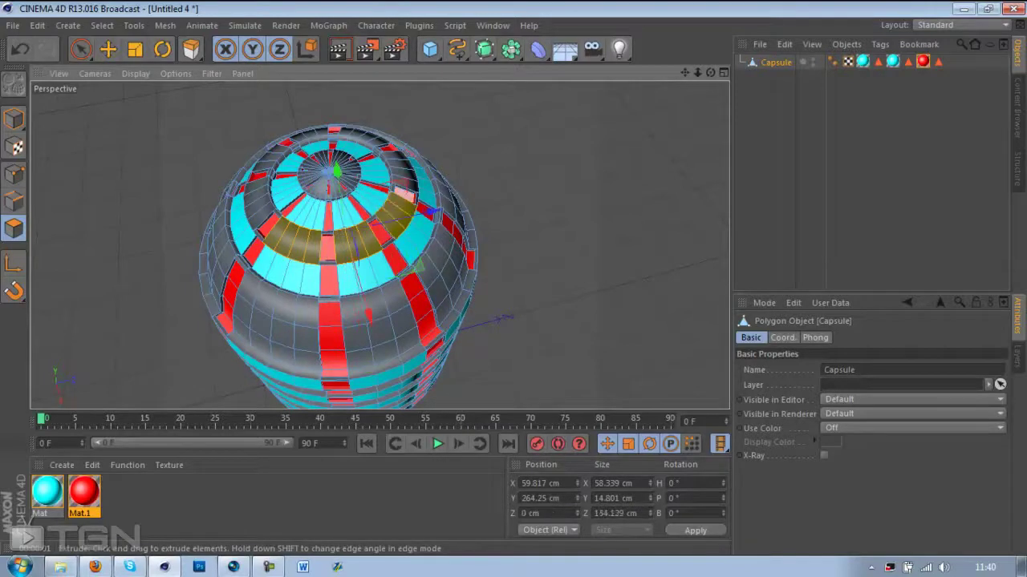
{"action": "left_click", "coordinate": [405, 183], "text": "shift"}
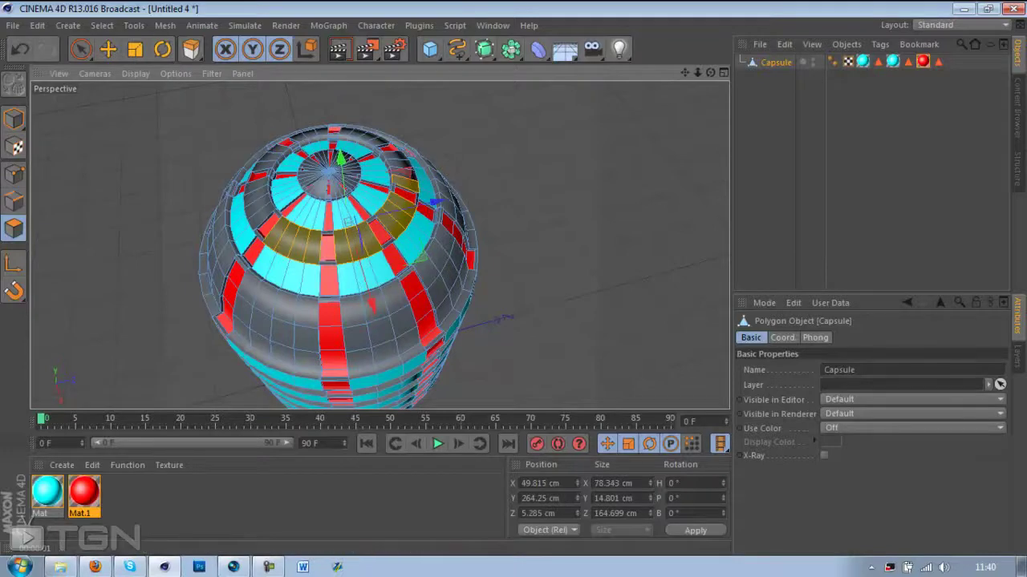
Add the grey polygons on the next side of the same dome ring to the selection, skipping the red strips.
{"action": "left_click_drag", "start_coordinate": [711, 72], "coordinate": [594, 58]}
{"action": "left_click", "coordinate": [314, 143], "text": "shift"}
{"action": "left_click", "coordinate": [324, 137], "text": "shift"}
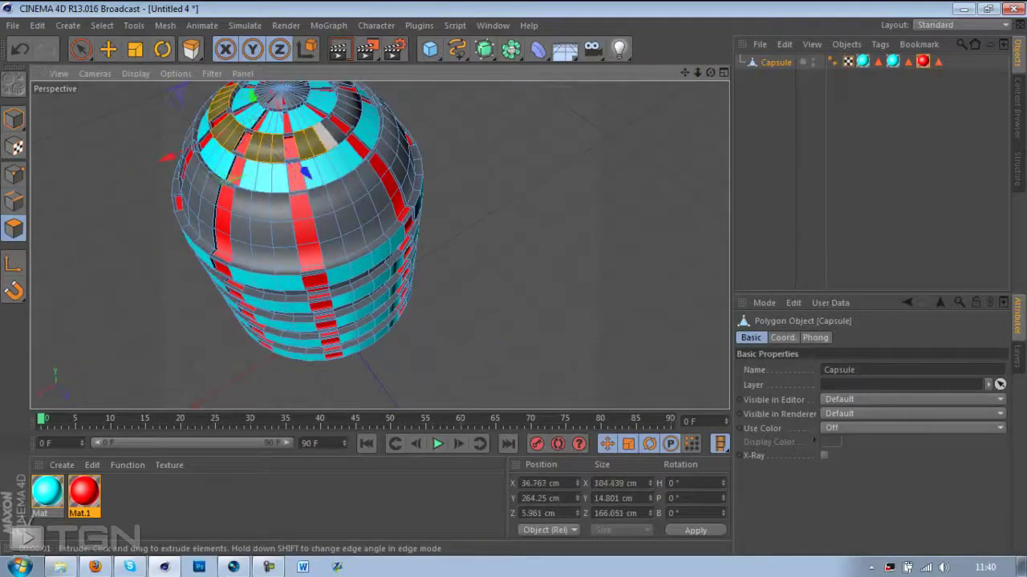
{"action": "left_click", "coordinate": [332, 131], "text": "shift"}
{"action": "left_click", "coordinate": [345, 117], "text": "shift"}
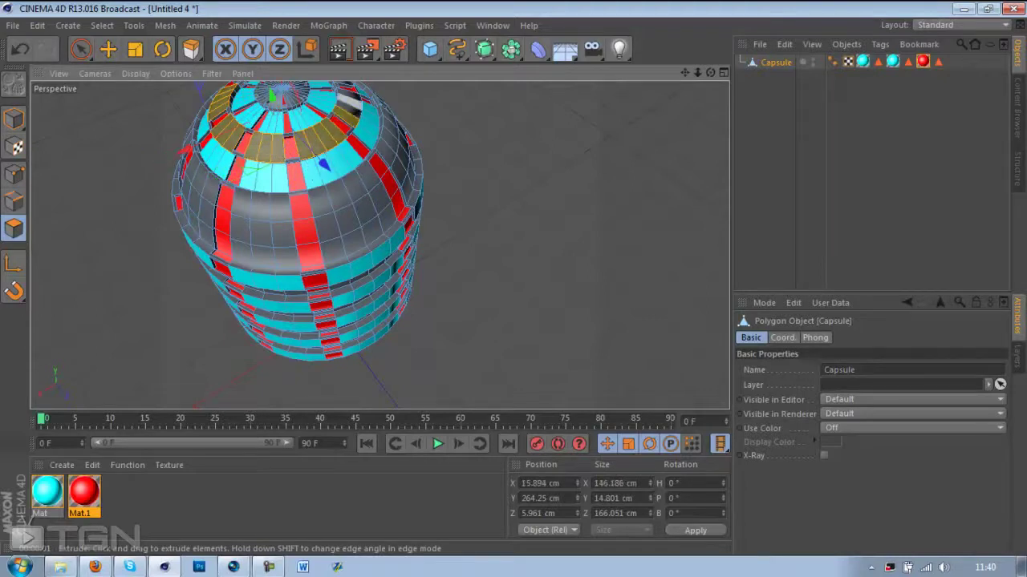
{"action": "left_click", "coordinate": [350, 102], "text": "shift"}
{"action": "left_click", "coordinate": [350, 103], "text": "shift"}
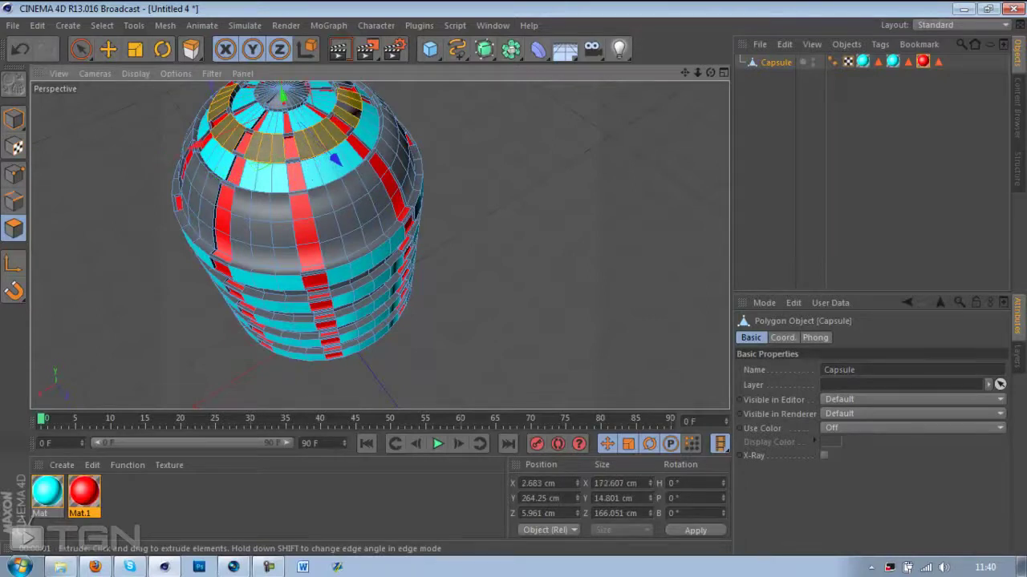
{"action": "key", "text": "ctrl+z"}
{"action": "key", "text": "ctrl+z"}
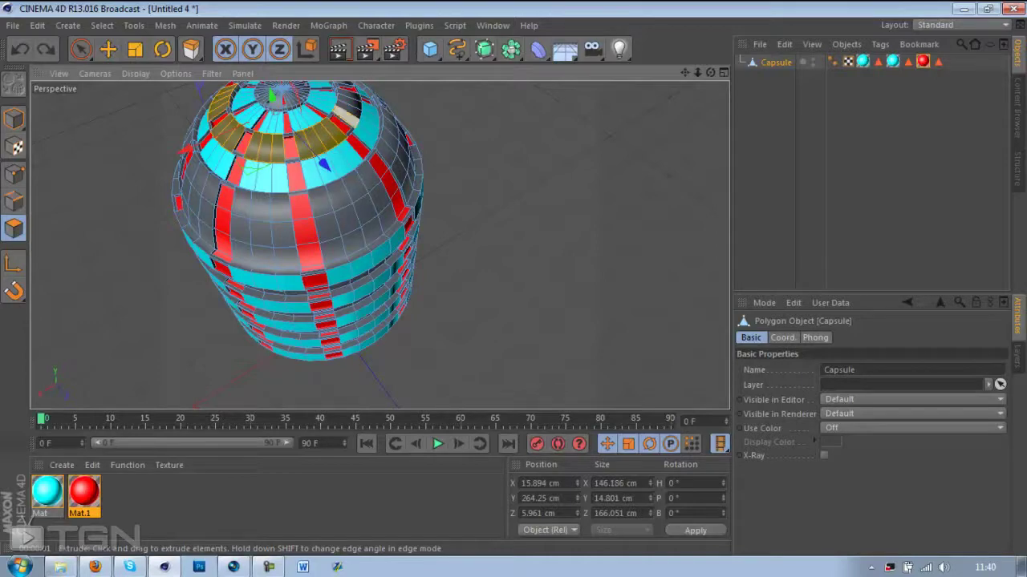
{"action": "left_click", "coordinate": [350, 110], "text": "shift"}
{"action": "left_click", "coordinate": [351, 102], "text": "shift"}
{"action": "left_click", "coordinate": [350, 95], "text": "shift"}
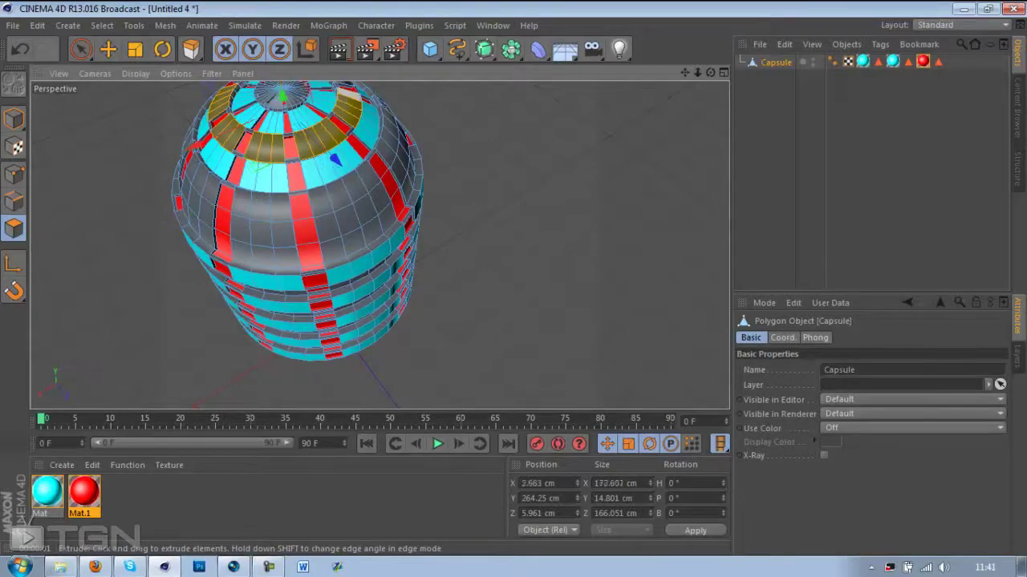
Add the remaining grey polygons to complete the ring selection around the dome, leaving out the red strip segments.
{"action": "left_click_drag", "start_coordinate": [710, 73], "coordinate": [554, 61]}
{"action": "left_click", "coordinate": [431, 113], "text": "shift"}
{"action": "left_click", "coordinate": [439, 110], "text": "shift"}
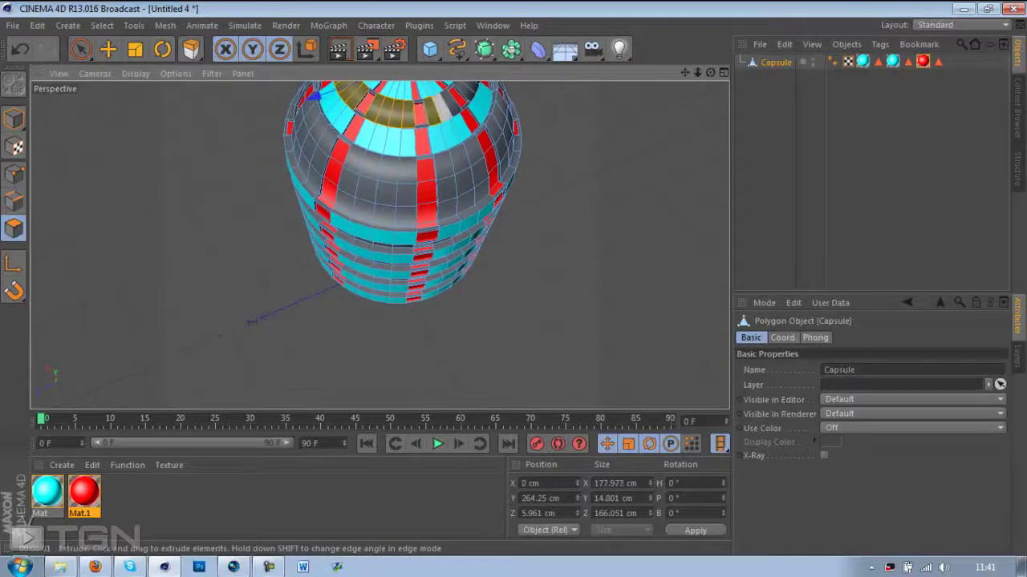
{"action": "left_click", "coordinate": [448, 107], "text": "shift"}
{"action": "left_click", "coordinate": [456, 103], "text": "shift"}
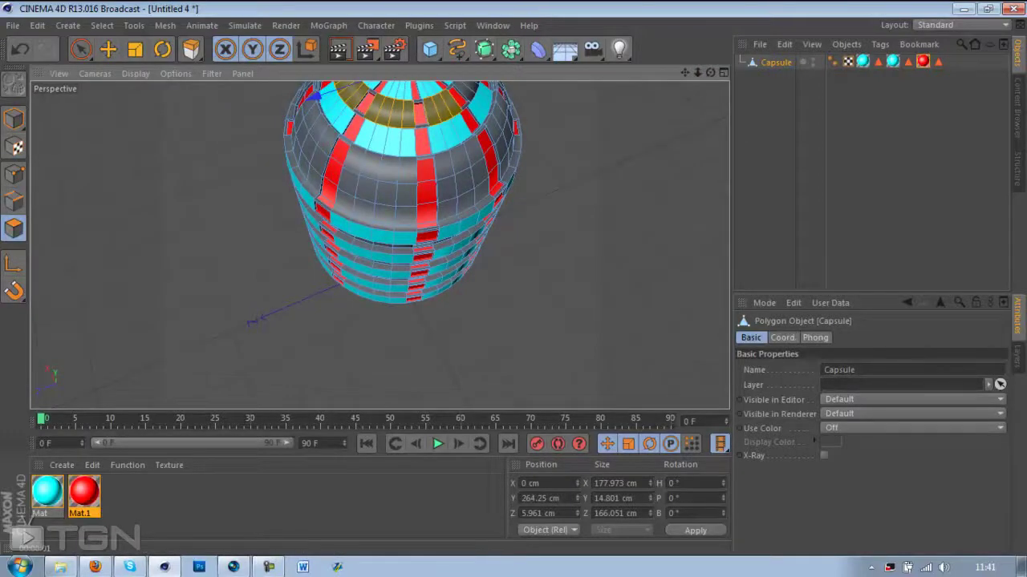
{"action": "left_click_drag", "start_coordinate": [685, 73], "coordinate": [616, 130]}
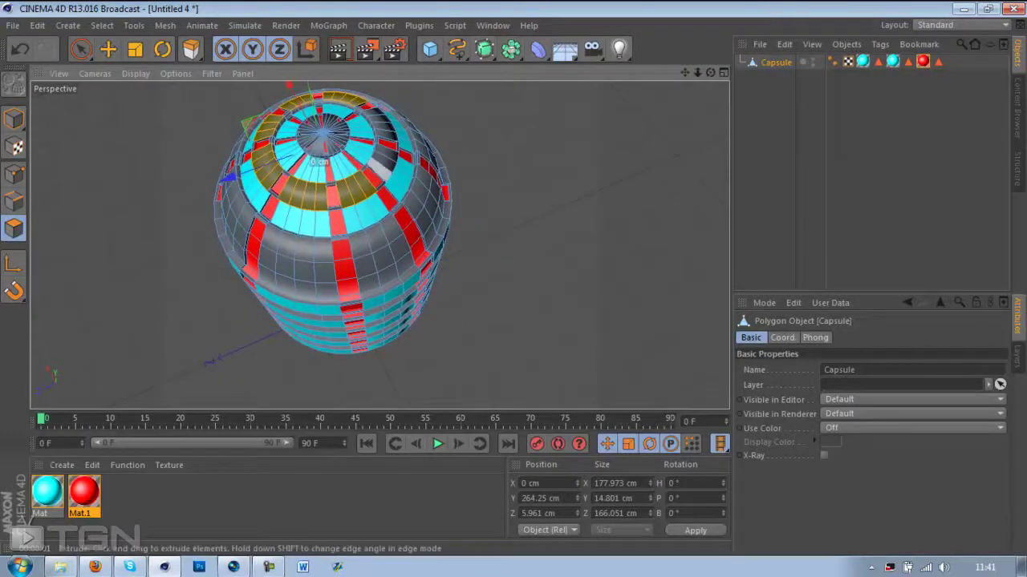
{"action": "left_click", "coordinate": [387, 152], "text": "shift"}
{"action": "left_click", "coordinate": [386, 135], "text": "shift"}
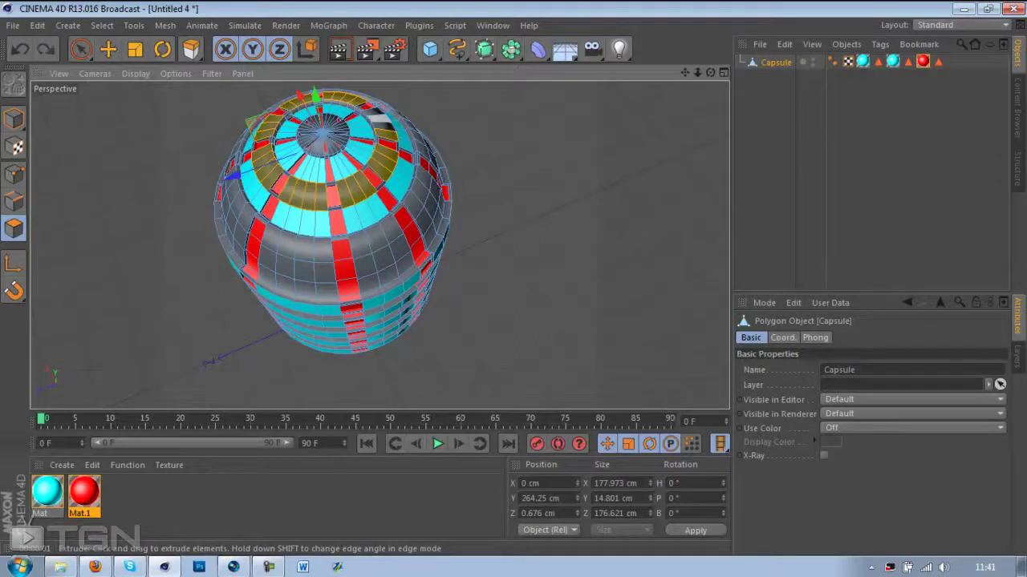
{"action": "left_click", "coordinate": [386, 126], "text": "shift"}
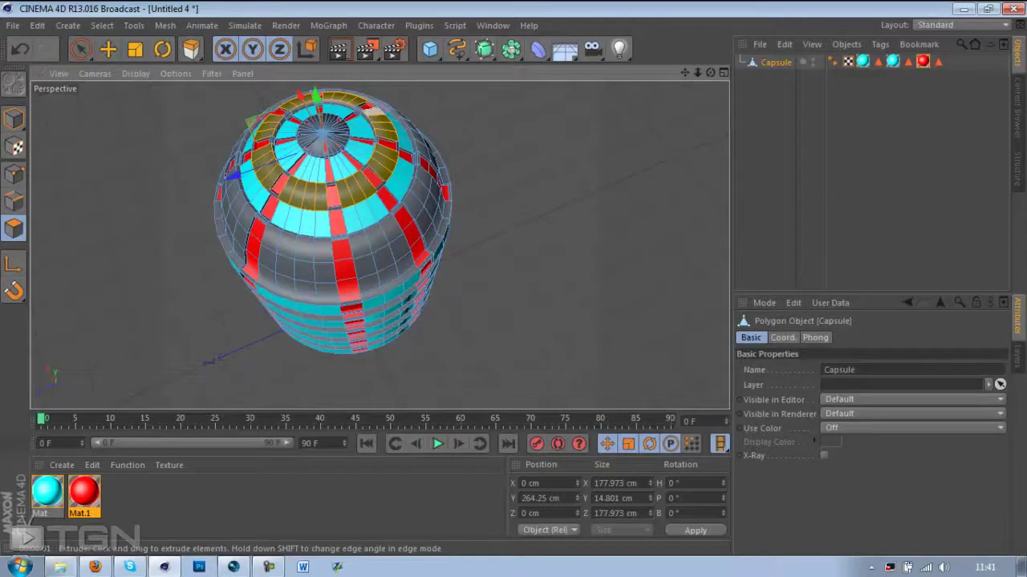
Recess the selected dome ring segments with Smooth Shift, using an offset of -6.8 cm.
{"action": "right_click", "coordinate": [515, 321]}
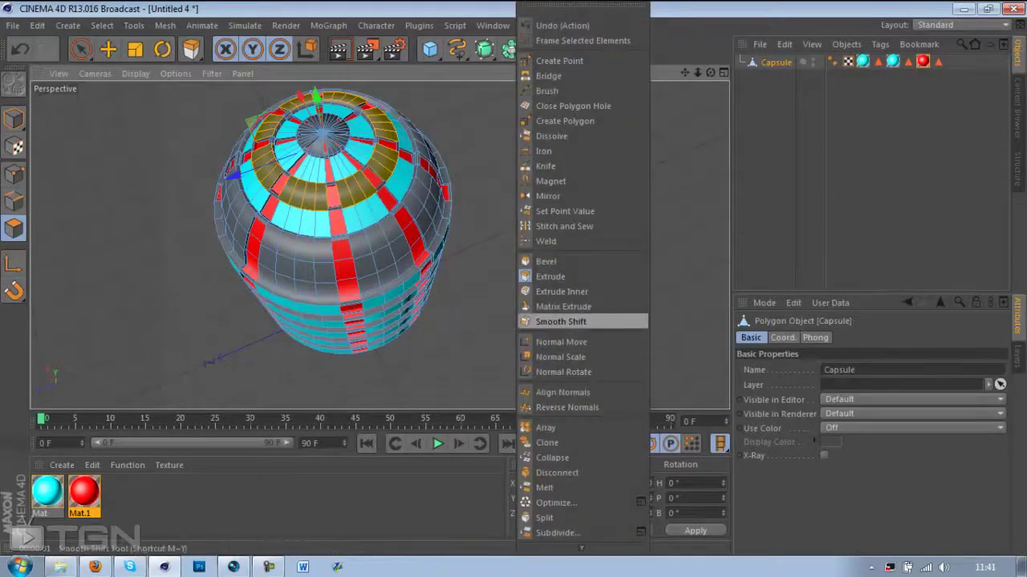
{"action": "left_click", "coordinate": [562, 320]}
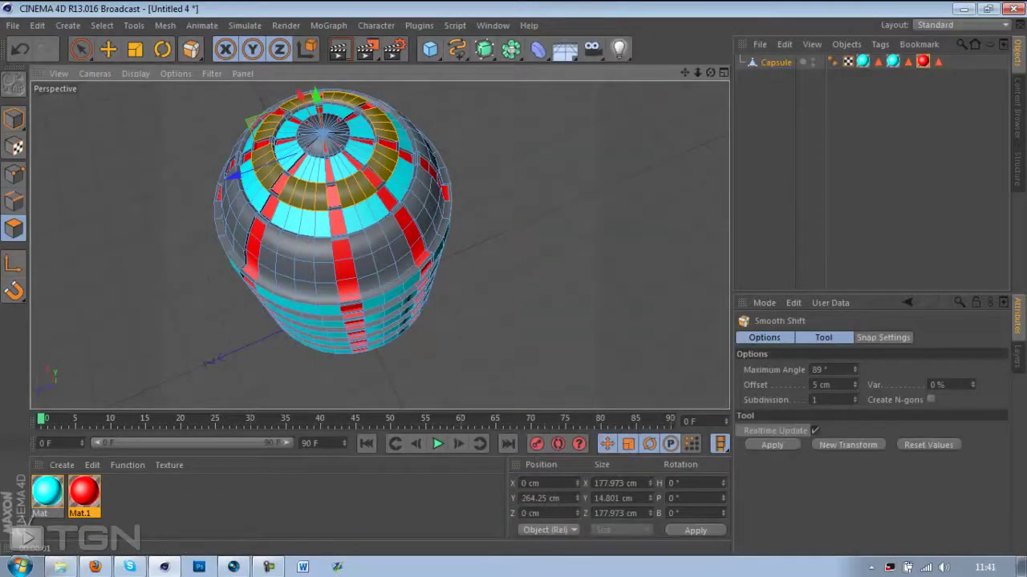
{"action": "left_click_drag", "start_coordinate": [710, 72], "coordinate": [379, 244]}
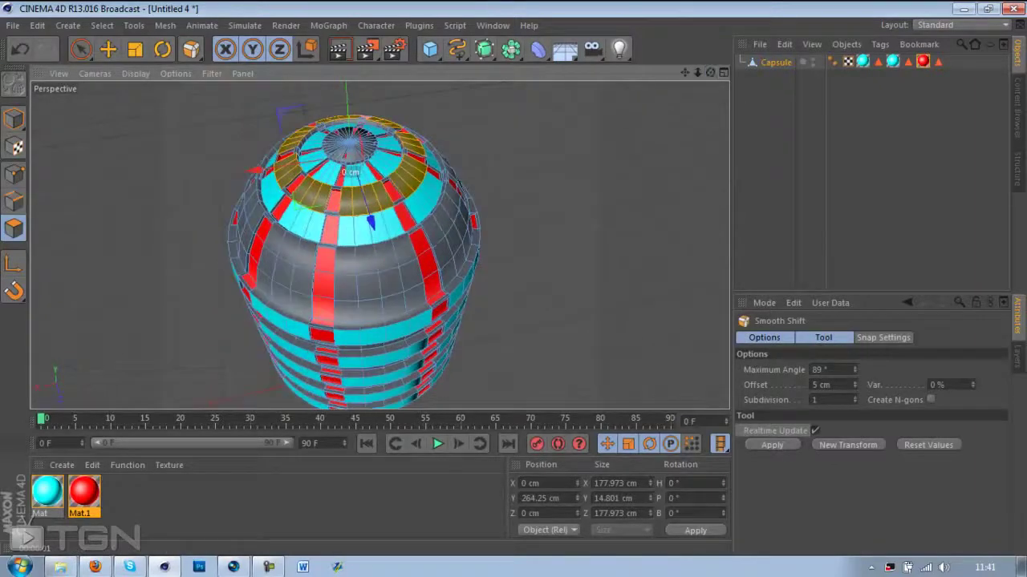
{"action": "scroll", "coordinate": [370, 223], "scroll_direction": "up", "scroll_amount": 5}
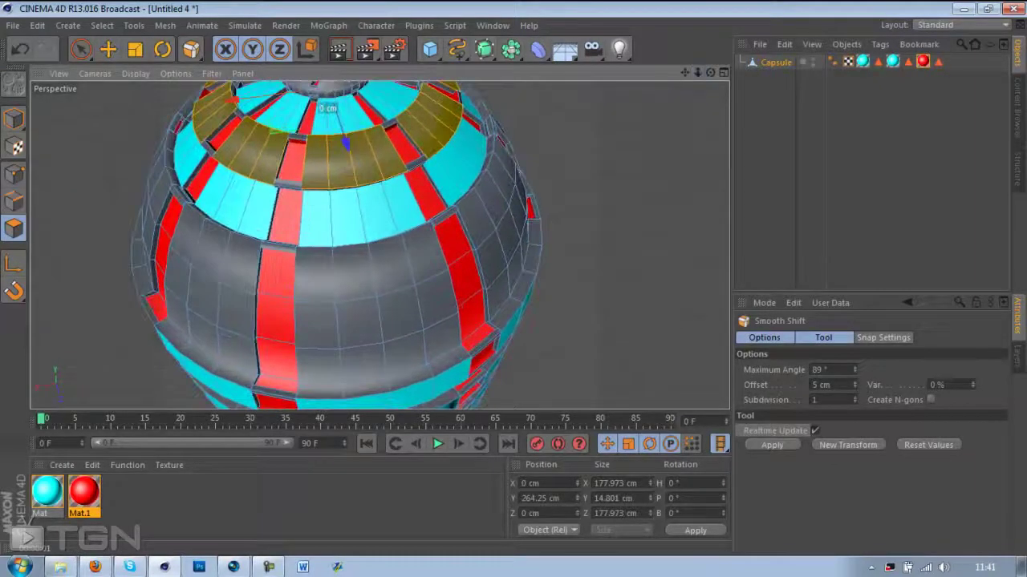
{"action": "left_click_drag", "start_coordinate": [340, 138], "coordinate": [345, 136]}
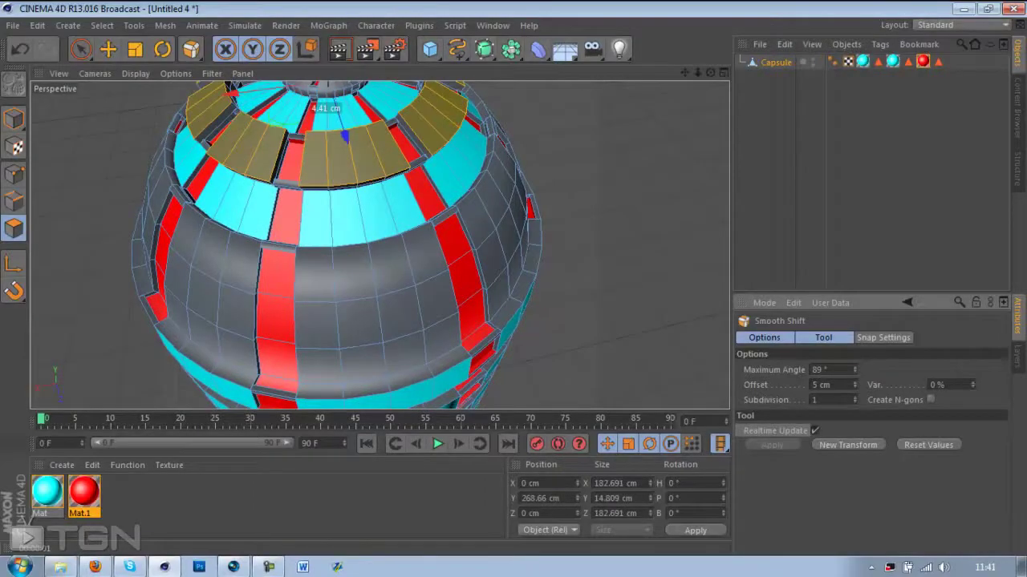
{"action": "left_click_drag", "start_coordinate": [710, 72], "coordinate": [379, 244]}
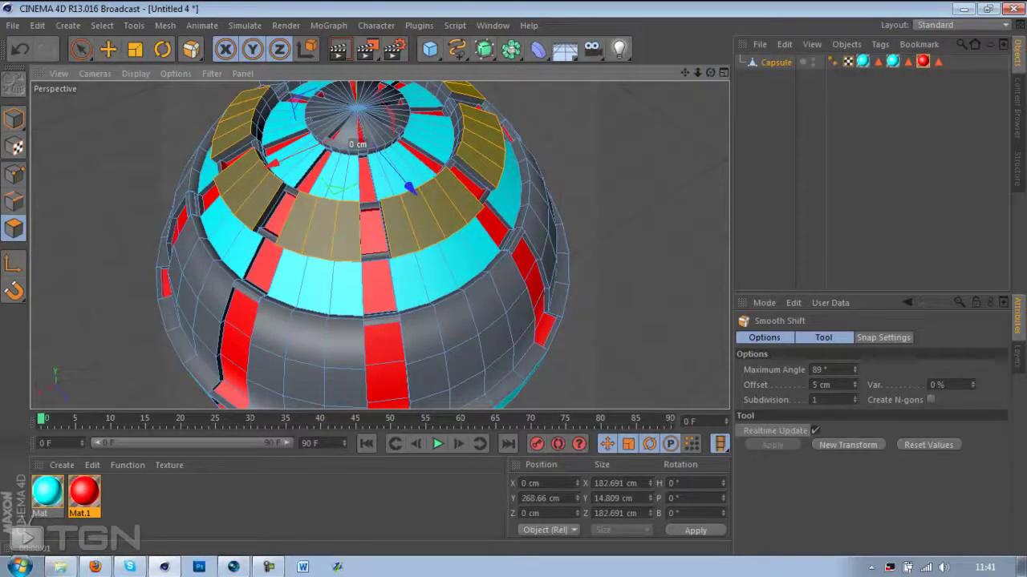
{"action": "left_click_drag", "start_coordinate": [379, 244], "coordinate": [332, 244]}
{"action": "left_click_drag", "start_coordinate": [339, 150], "coordinate": [341, 149]}
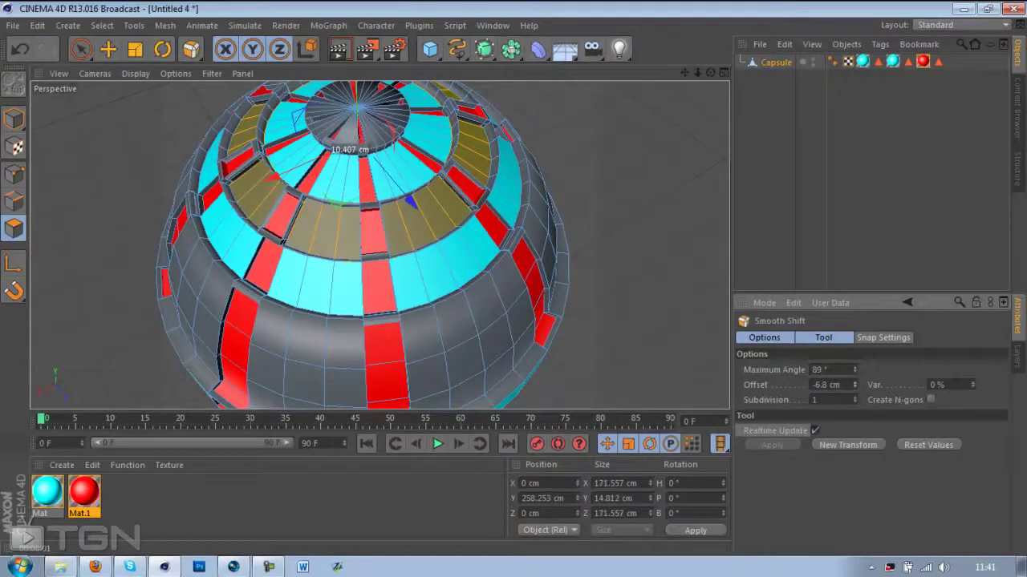
Apply the glowing red material Mat.1 to the recessed dome ring segments and render the view to check them.
{"action": "left_click_drag", "start_coordinate": [85, 492], "coordinate": [325, 229]}
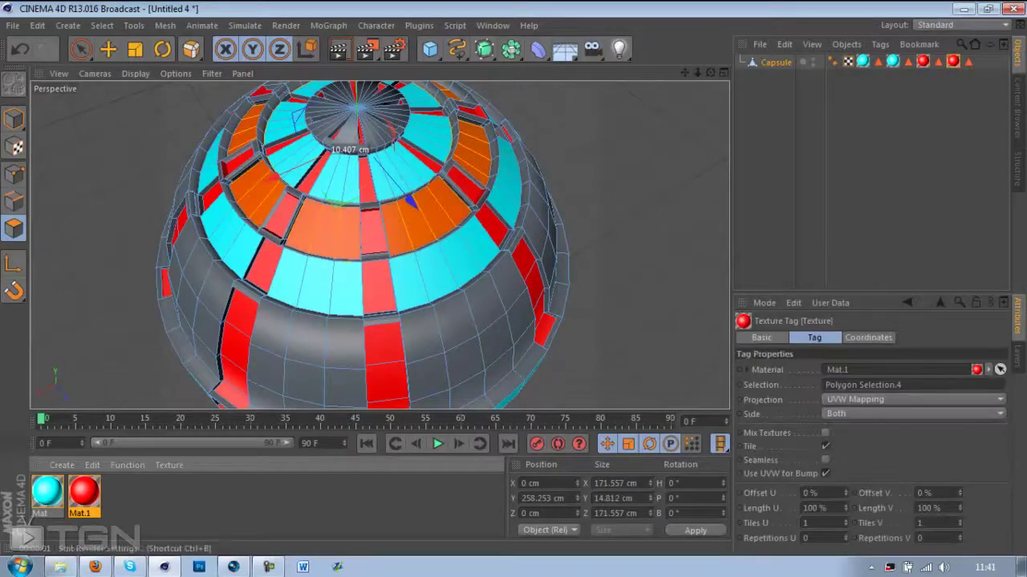
{"action": "left_click", "coordinate": [338, 49]}
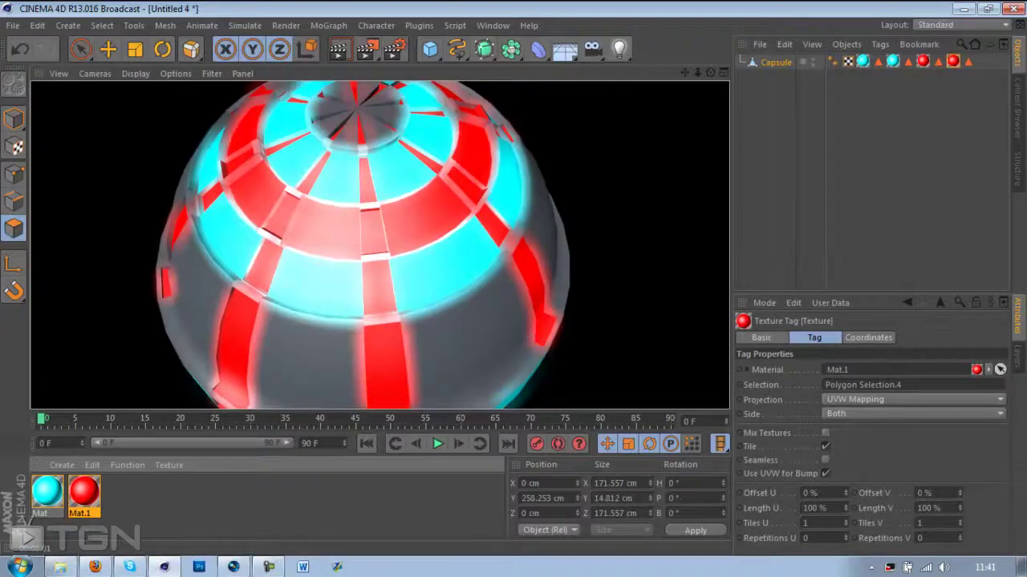
Try the cyan material Mat on the recessed dome ring in place of the red one and render the view to check it.
{"action": "left_click", "coordinate": [870, 168]}
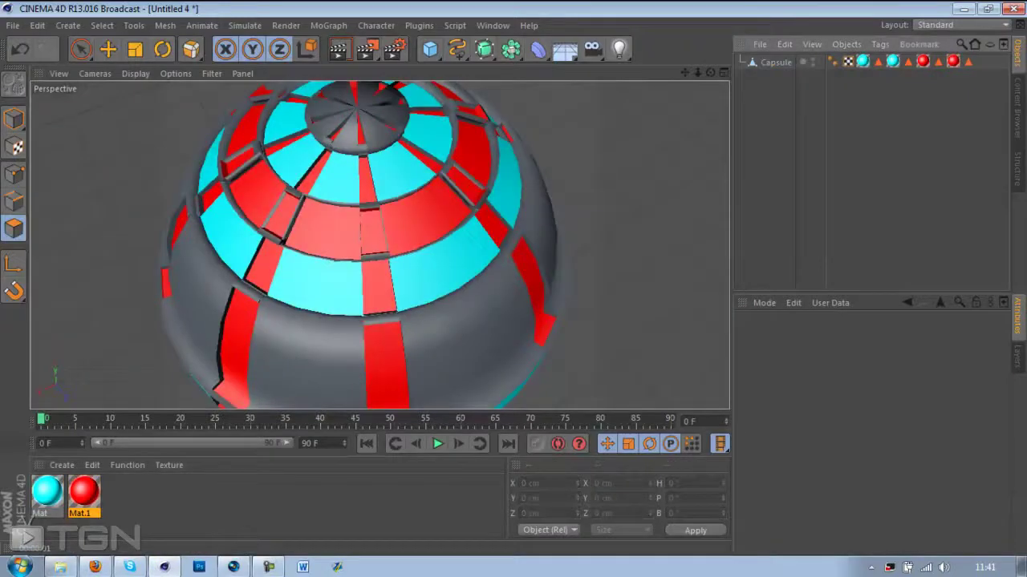
{"action": "left_click", "coordinate": [775, 62]}
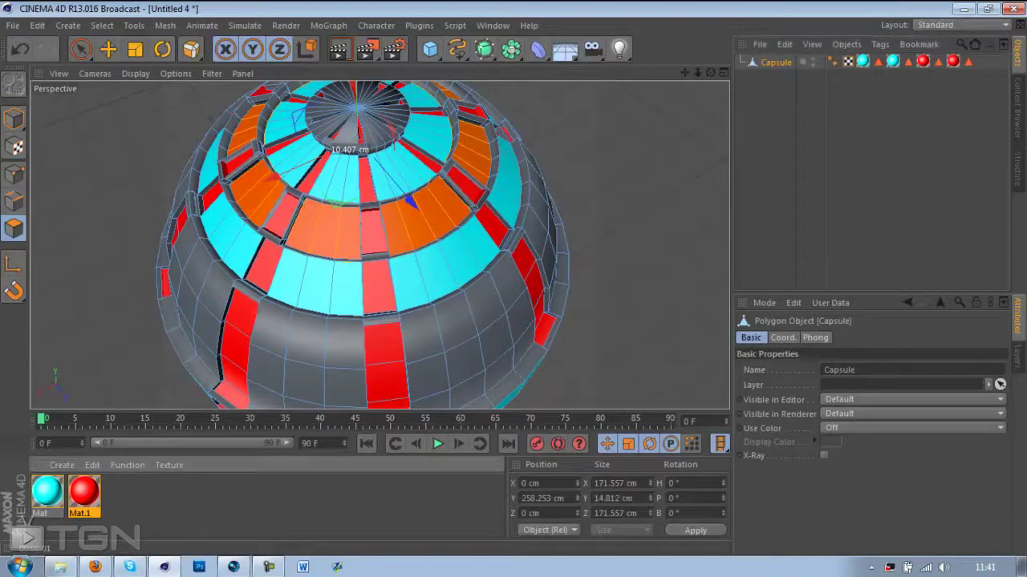
{"action": "left_click_drag", "start_coordinate": [47, 491], "coordinate": [953, 61]}
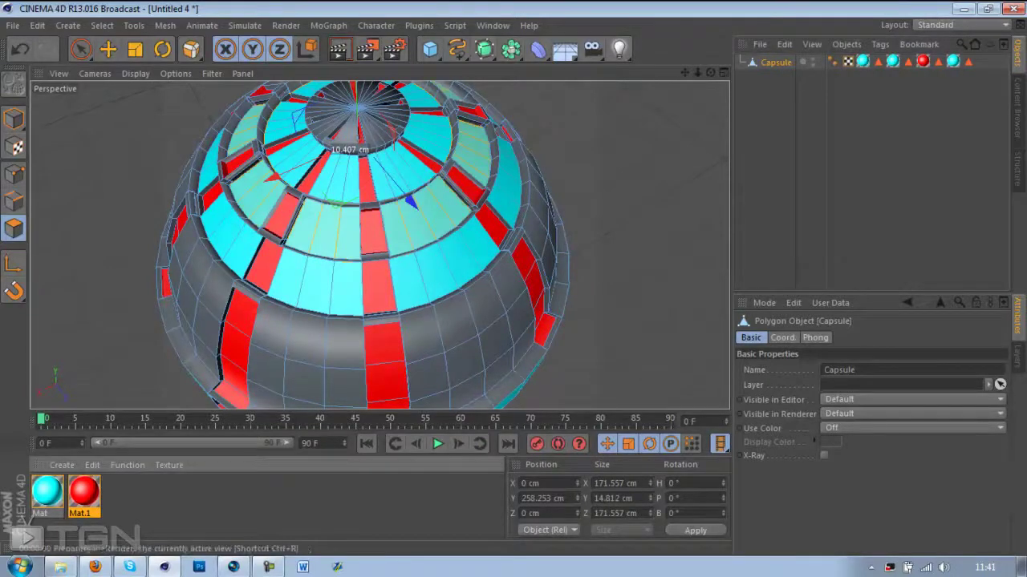
{"action": "left_click", "coordinate": [340, 49]}
{"action": "key", "text": "ctrl+r"}
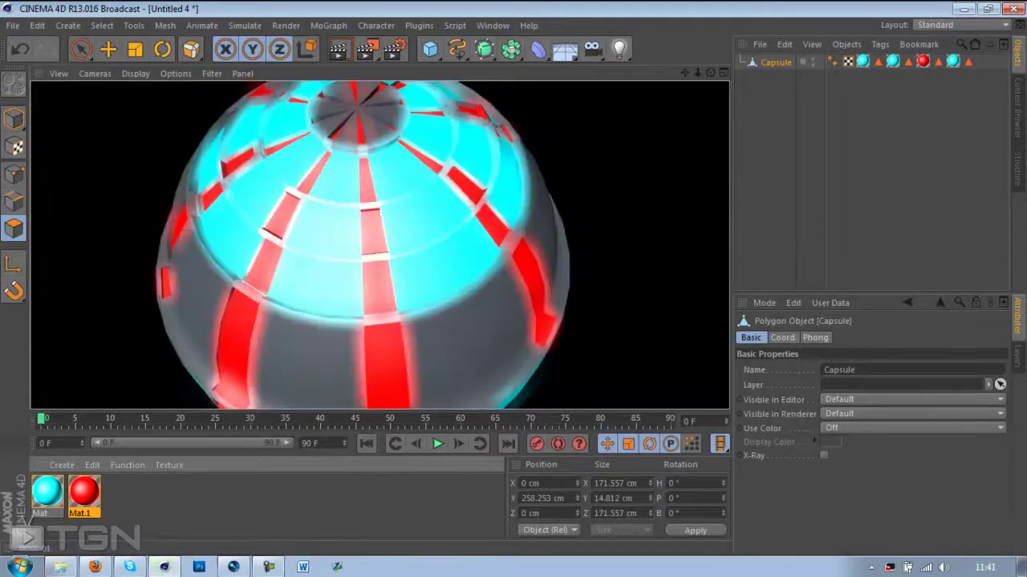
{"action": "left_click", "coordinate": [881, 175]}
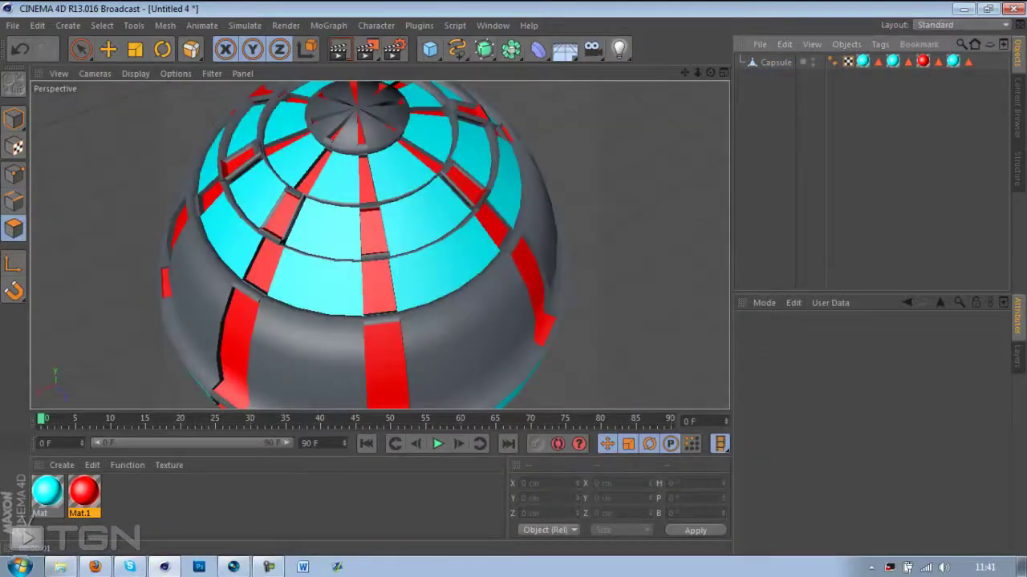
Undo the cyan material replacement on the recessed dome ring.
{"action": "left_click_drag", "start_coordinate": [378, 243], "coordinate": [409, 234], "text": "alt"}
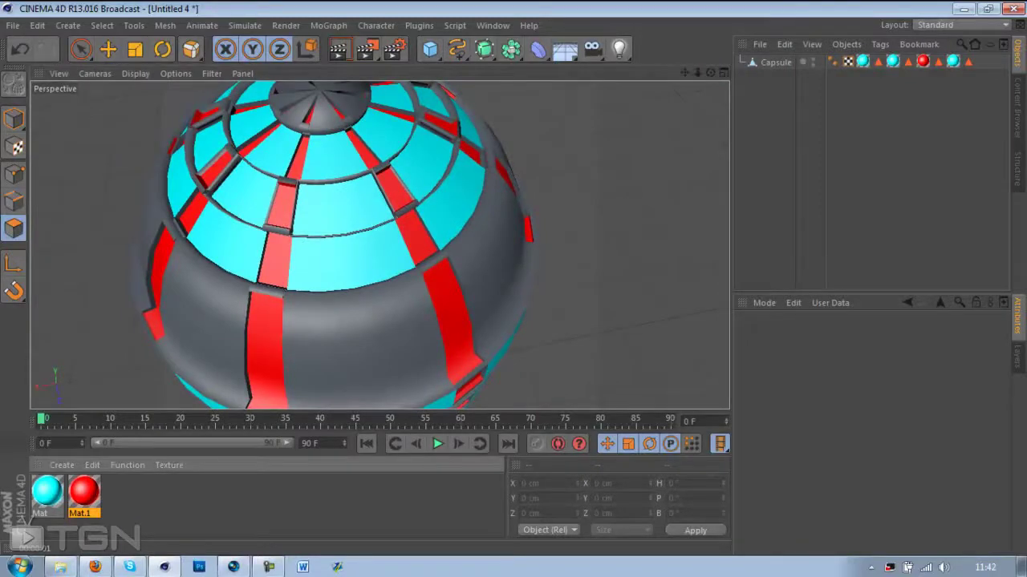
{"action": "key", "text": "ctrl+z"}
{"action": "key", "text": "ctrl+z"}
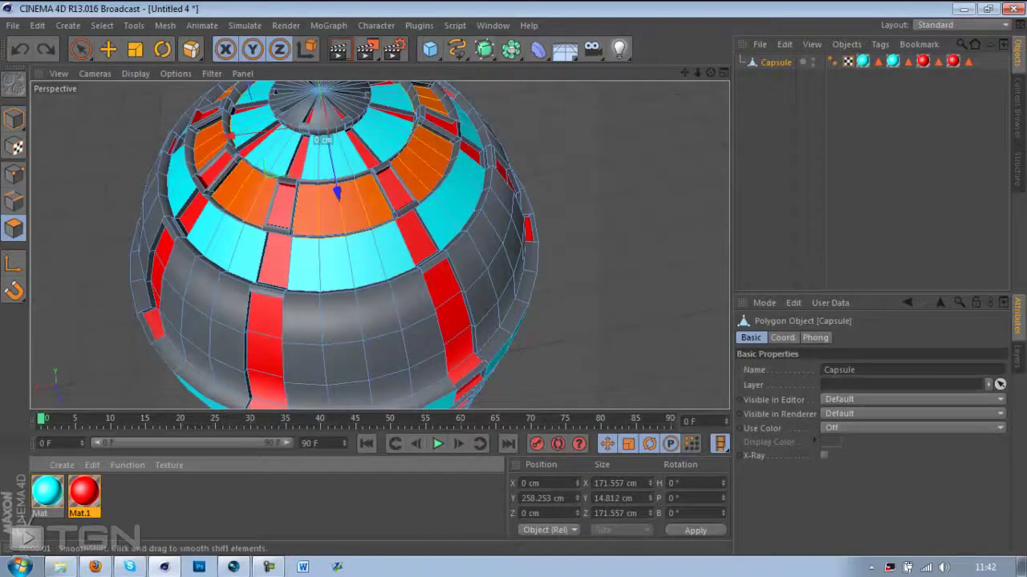
{"action": "left_click", "coordinate": [881, 175]}
{"action": "left_click_drag", "start_coordinate": [378, 243], "coordinate": [360, 231], "text": "alt"}
{"action": "left_click_drag", "start_coordinate": [697, 72], "coordinate": [658, 81]}
{"action": "left_click", "coordinate": [776, 62]}
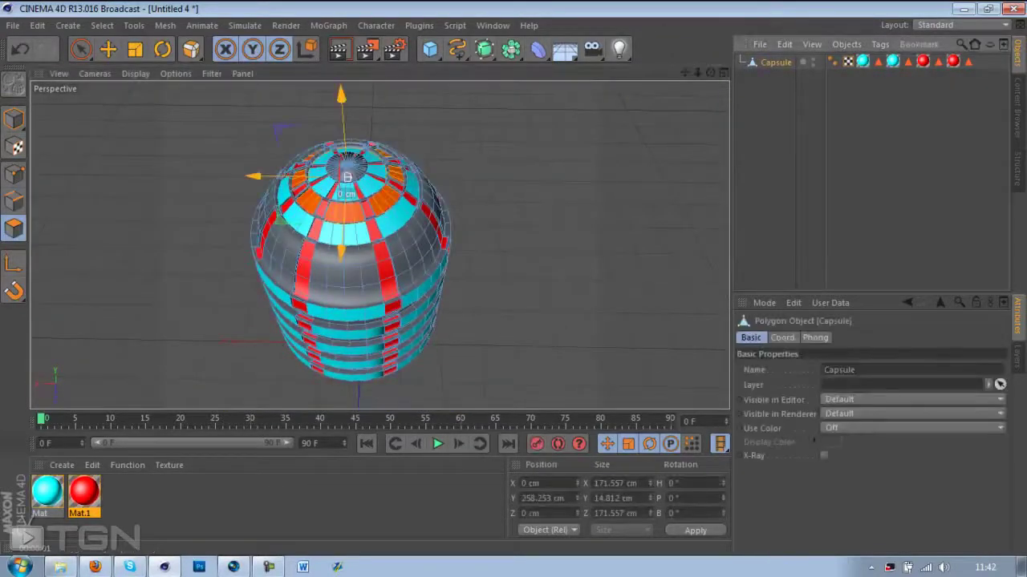
{"action": "left_click_drag", "start_coordinate": [298, 265], "coordinate": [330, 218], "text": "alt"}
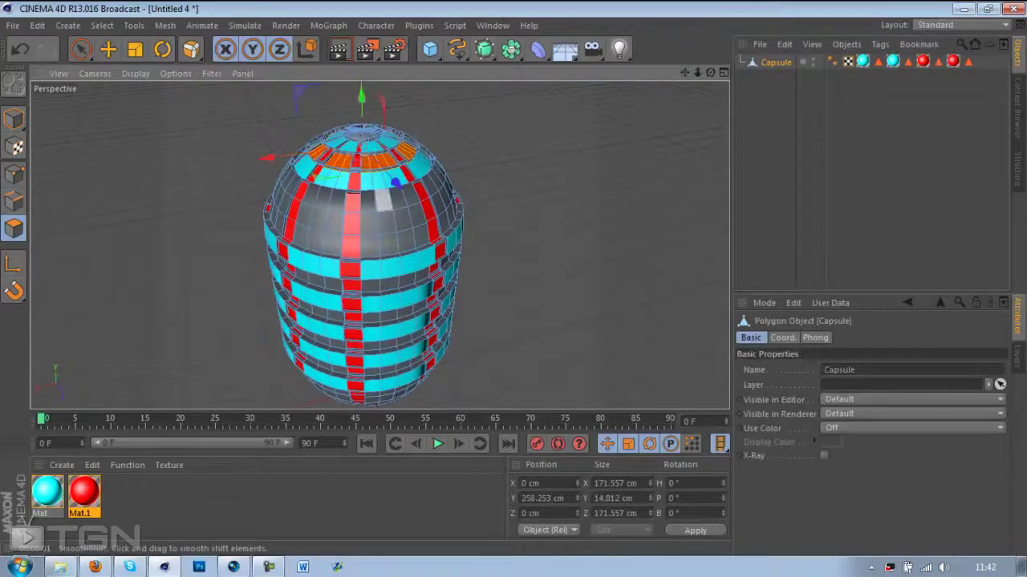
{"action": "left_click", "coordinate": [369, 202]}
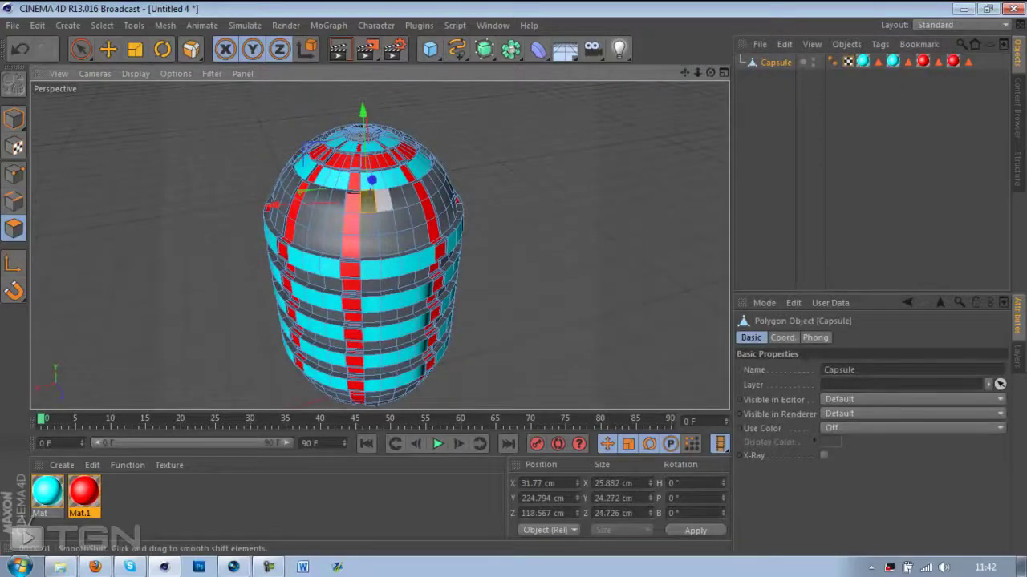
{"action": "left_click", "coordinate": [384, 201], "text": "shift"}
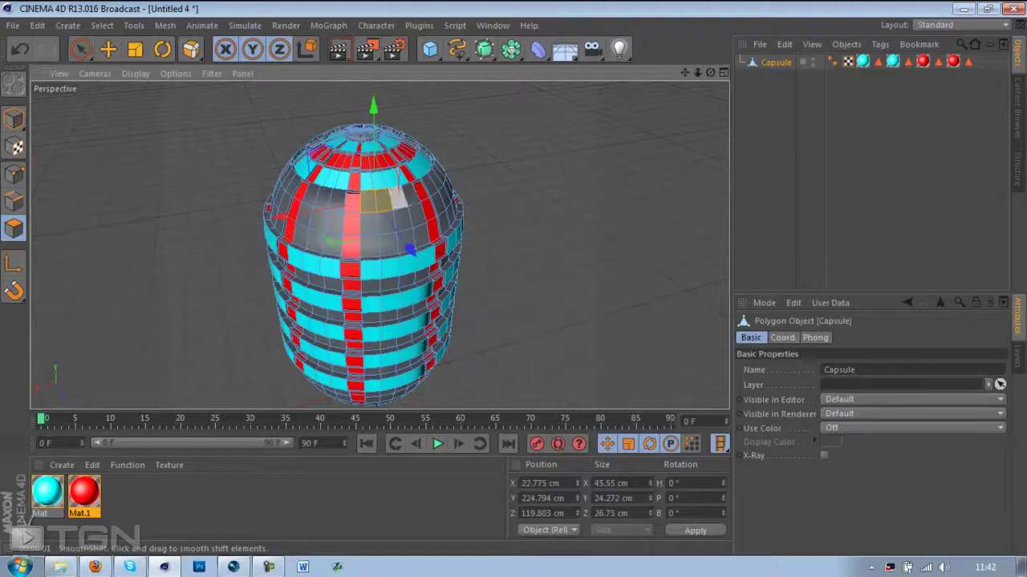
{"action": "left_click", "coordinate": [398, 198], "text": "shift"}
{"action": "left_click", "coordinate": [411, 195], "text": "shift"}
{"action": "left_click_drag", "start_coordinate": [429, 187], "coordinate": [439, 178]}
{"action": "key", "text": "ctrl+z"}
{"action": "key", "text": "ctrl+z"}
{"action": "key", "text": "ctrl+z"}
{"action": "key", "text": "ctrl+z"}
{"action": "key", "text": "ctrl+z"}
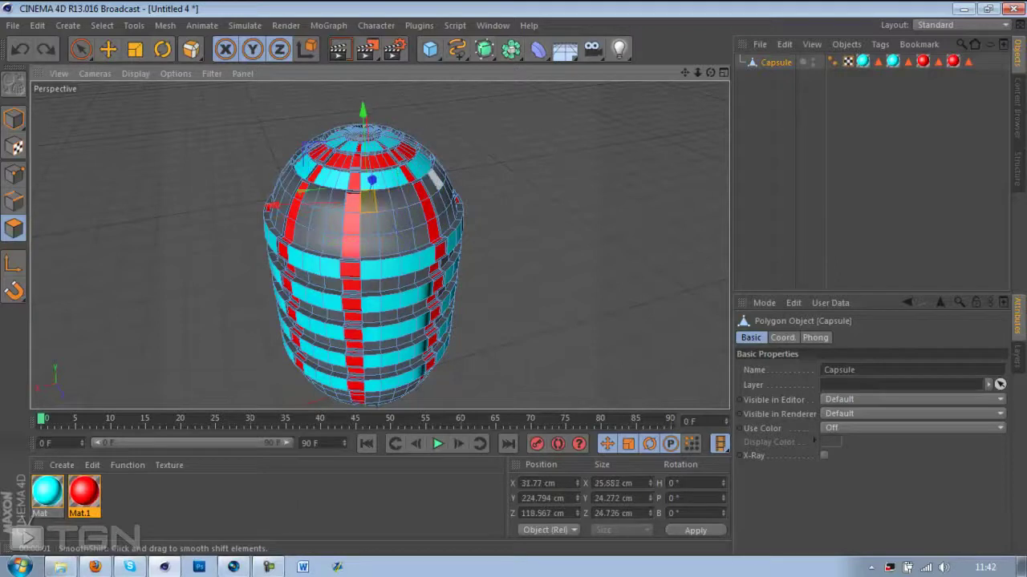
{"action": "key", "text": "ctrl+z"}
Select the uppermost row of grey polygons below the lower cyan dome ring on two adjacent panels, skipping the red strip between them.
{"action": "left_click", "coordinate": [369, 201]}
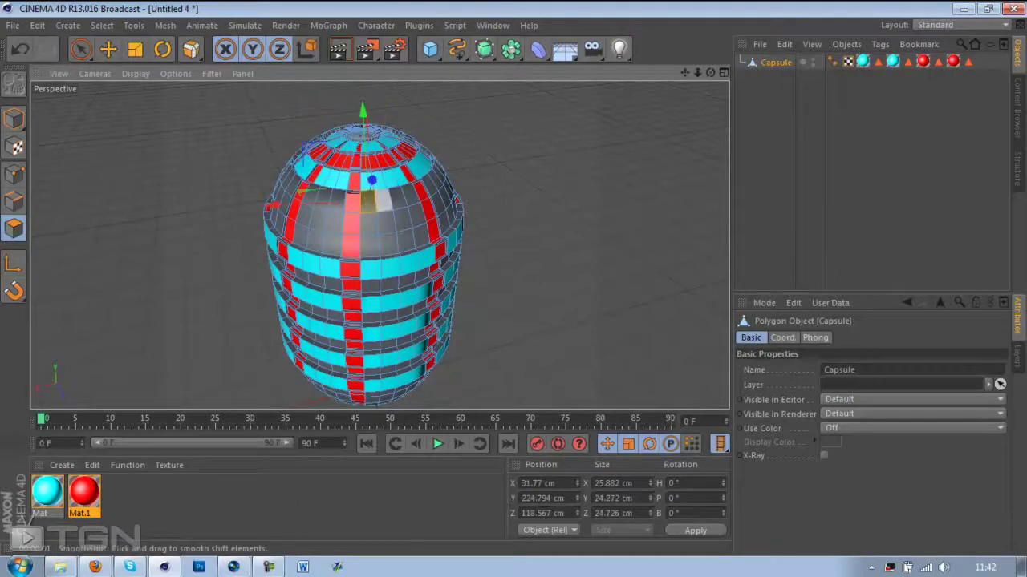
{"action": "left_click", "coordinate": [383, 200], "text": "shift"}
{"action": "left_click", "coordinate": [398, 199], "text": "shift"}
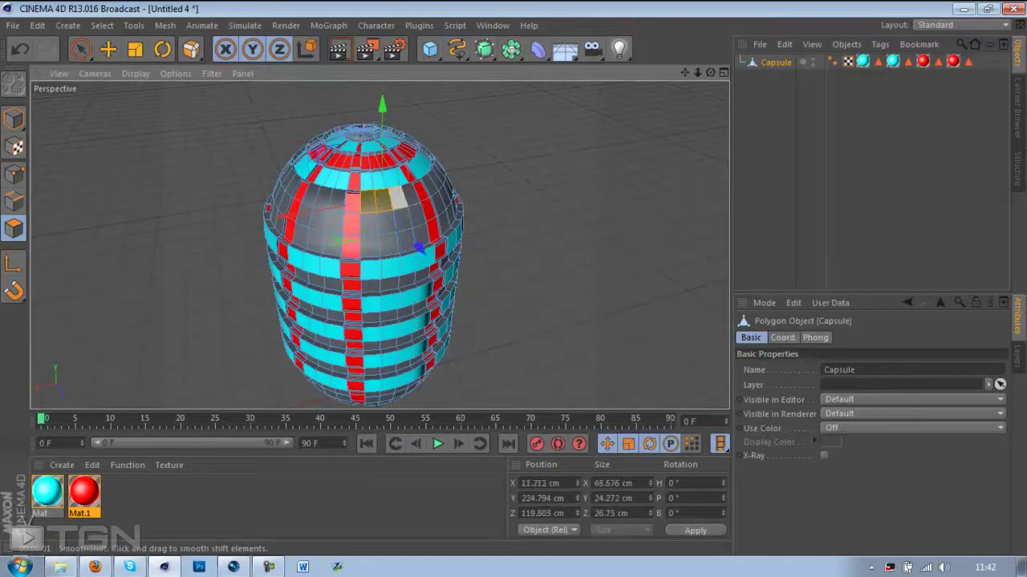
{"action": "left_click_drag", "start_coordinate": [398, 198], "coordinate": [417, 196]}
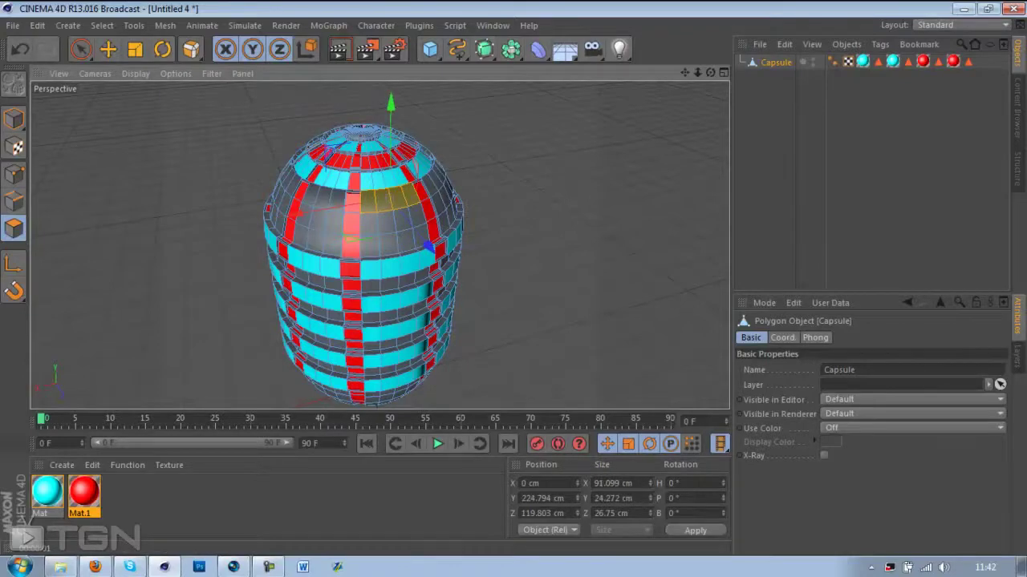
{"action": "scroll", "coordinate": [380, 245], "scroll_direction": "up", "scroll_amount": 4}
{"action": "left_click_drag", "start_coordinate": [380, 244], "coordinate": [286, 274], "text": "alt"}
{"action": "left_click", "coordinate": [377, 187], "text": "shift"}
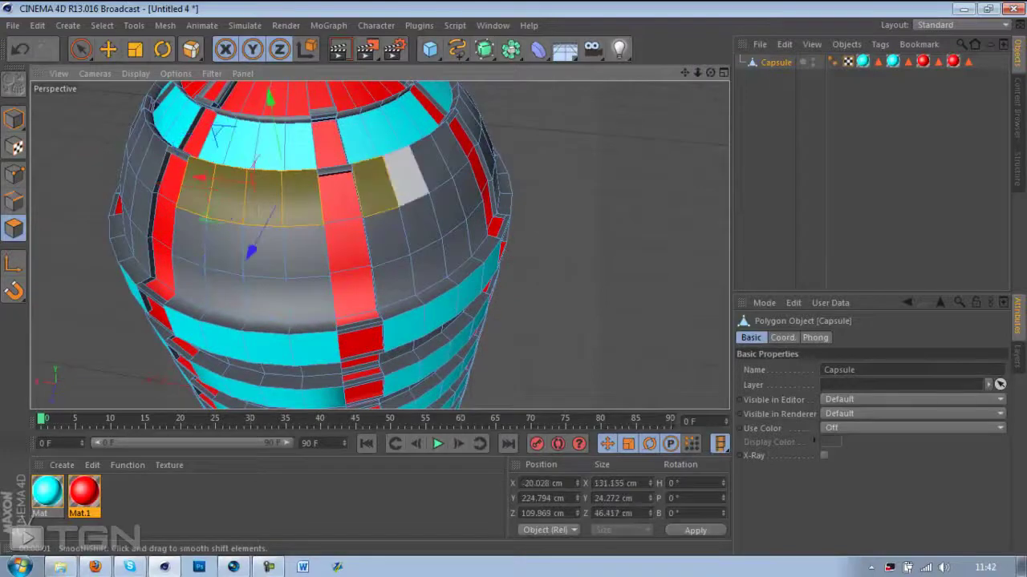
{"action": "left_click", "coordinate": [406, 176], "text": "shift"}
{"action": "left_click", "coordinate": [431, 164], "text": "shift"}
{"action": "left_click", "coordinate": [449, 151], "text": "shift"}
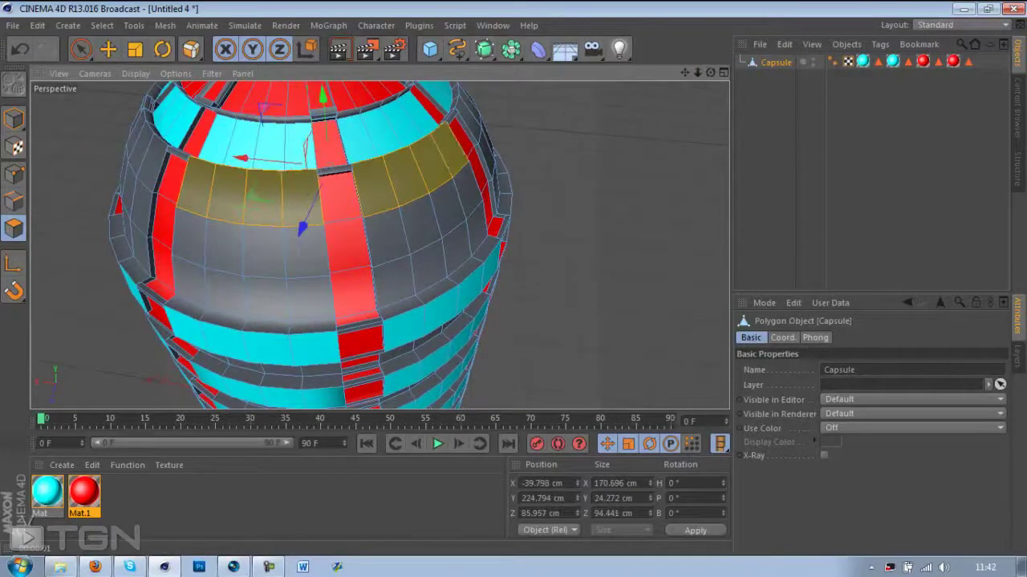
Extend the selection along the same grey row across the following dome panels, leaving out the red strips.
{"action": "left_click_drag", "start_coordinate": [451, 154], "coordinate": [374, 97], "text": "alt"}
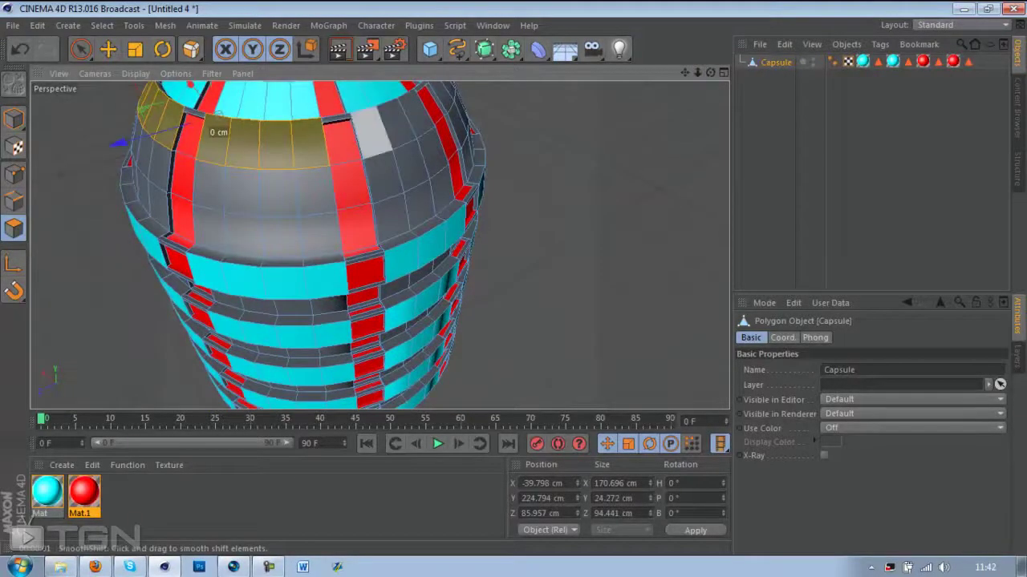
{"action": "left_click", "coordinate": [372, 132], "text": "shift"}
{"action": "left_click", "coordinate": [395, 124], "text": "shift"}
{"action": "left_click", "coordinate": [417, 114], "text": "shift"}
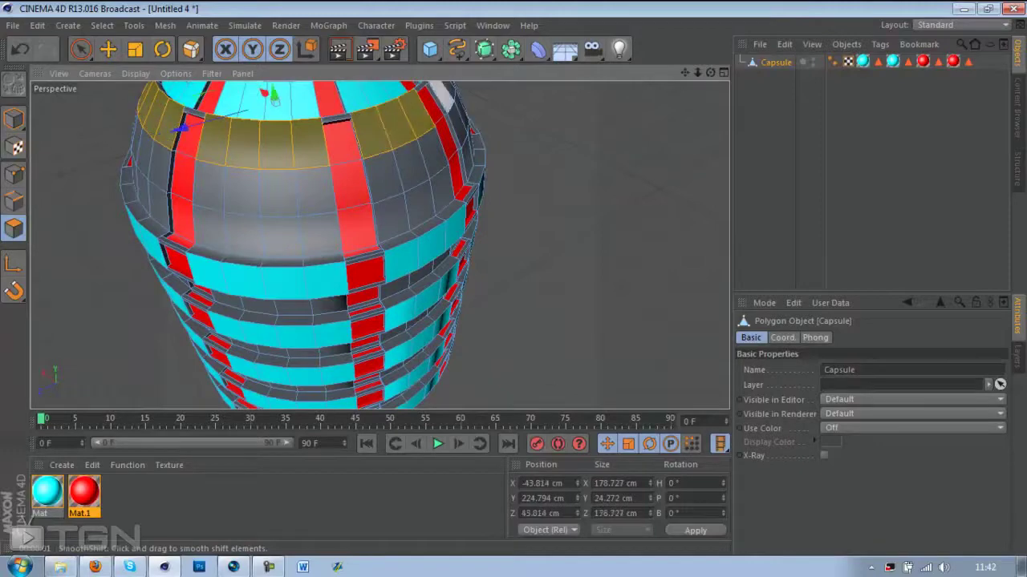
{"action": "left_click", "coordinate": [441, 95], "text": "shift"}
{"action": "left_click", "coordinate": [451, 98], "text": "shift"}
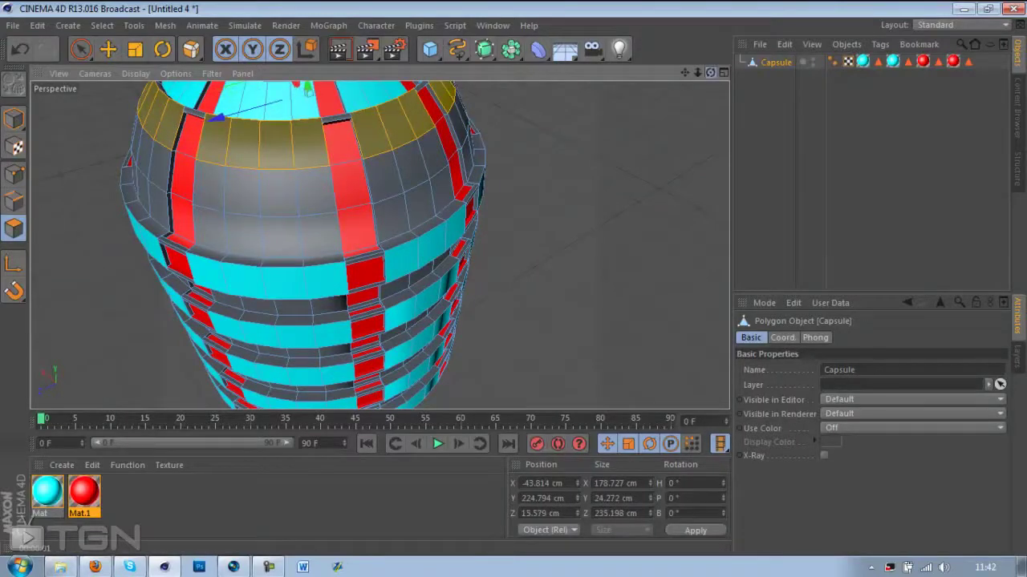
{"action": "left_click_drag", "start_coordinate": [459, 101], "coordinate": [330, 116], "text": "alt"}
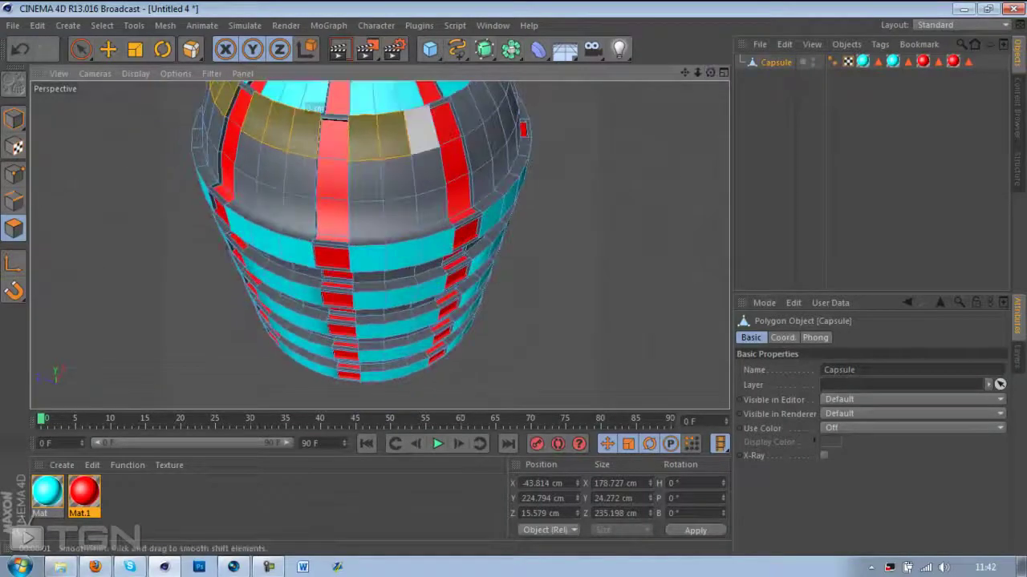
{"action": "left_click", "coordinate": [422, 129], "text": "shift"}
{"action": "left_click", "coordinate": [466, 111], "text": "shift"}
{"action": "left_click", "coordinate": [483, 102], "text": "shift"}
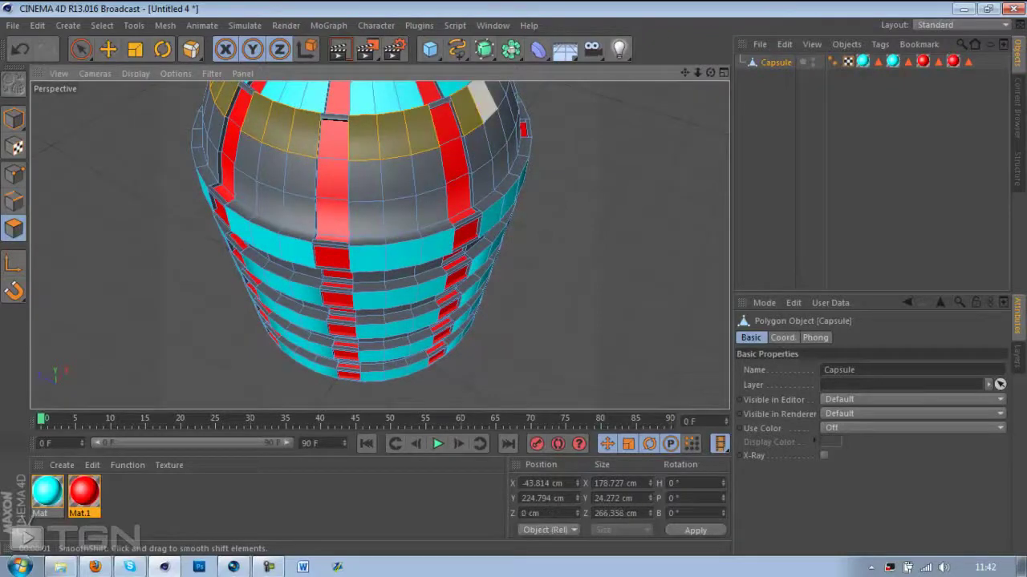
{"action": "left_click", "coordinate": [490, 96], "text": "shift"}
Add the remaining grey polygons of the row to close the selection around the dome, still excluding the red strips.
{"action": "left_click_drag", "start_coordinate": [383, 238], "coordinate": [379, 236], "text": "alt"}
{"action": "left_click", "coordinate": [507, 209], "text": "shift"}
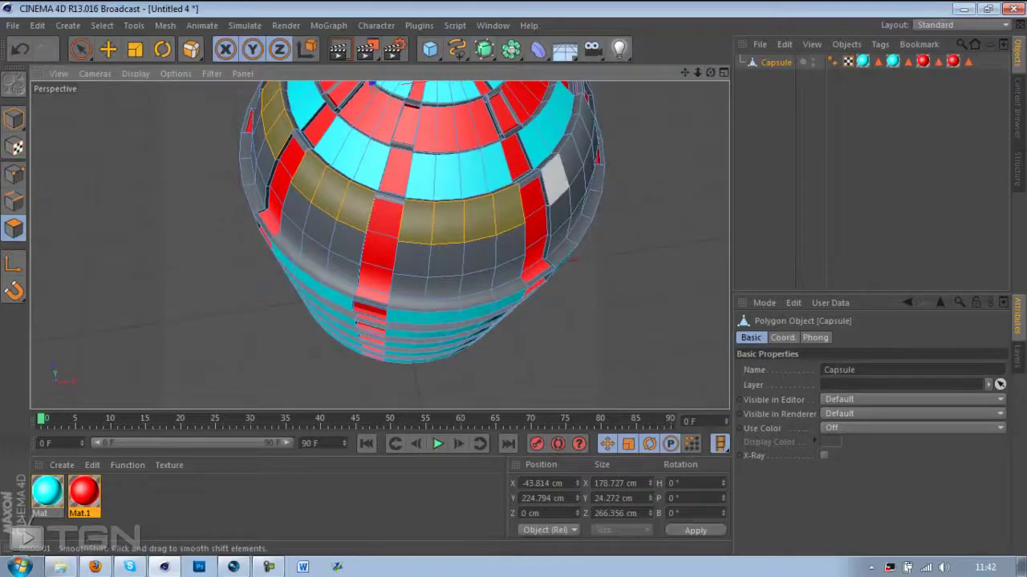
{"action": "left_click", "coordinate": [555, 180], "text": "shift"}
{"action": "left_click", "coordinate": [570, 159], "text": "shift"}
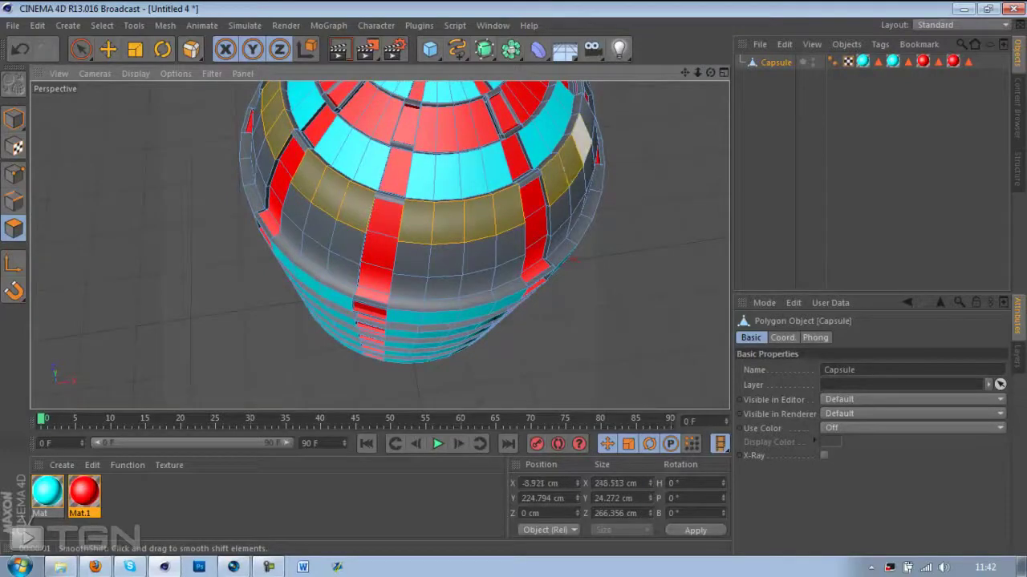
{"action": "left_click", "coordinate": [586, 125], "text": "shift"}
{"action": "left_click_drag", "start_coordinate": [379, 244], "coordinate": [380, 245], "text": "alt"}
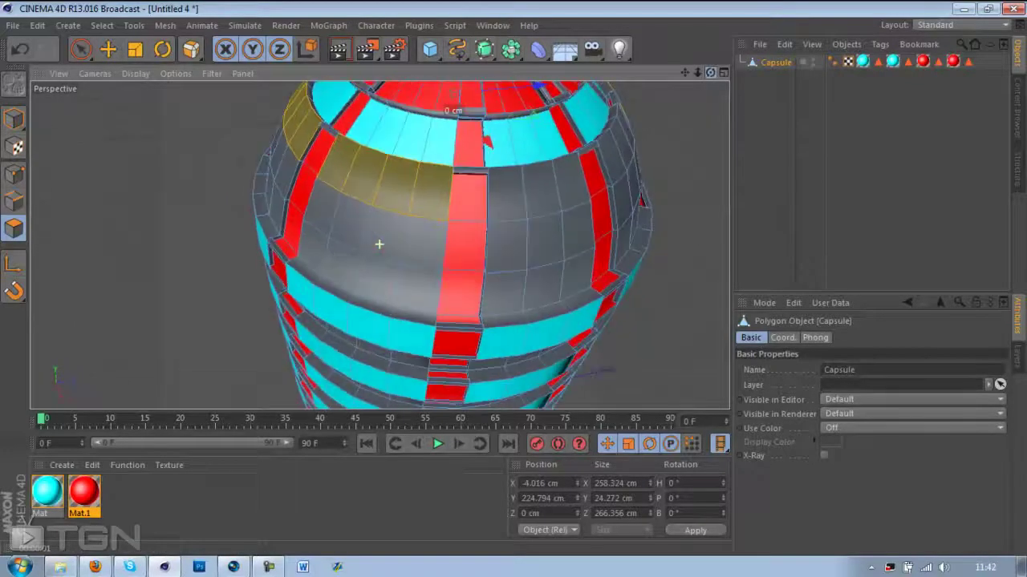
{"action": "left_click", "coordinate": [507, 195], "text": "shift"}
{"action": "left_click", "coordinate": [507, 193], "text": "shift"}
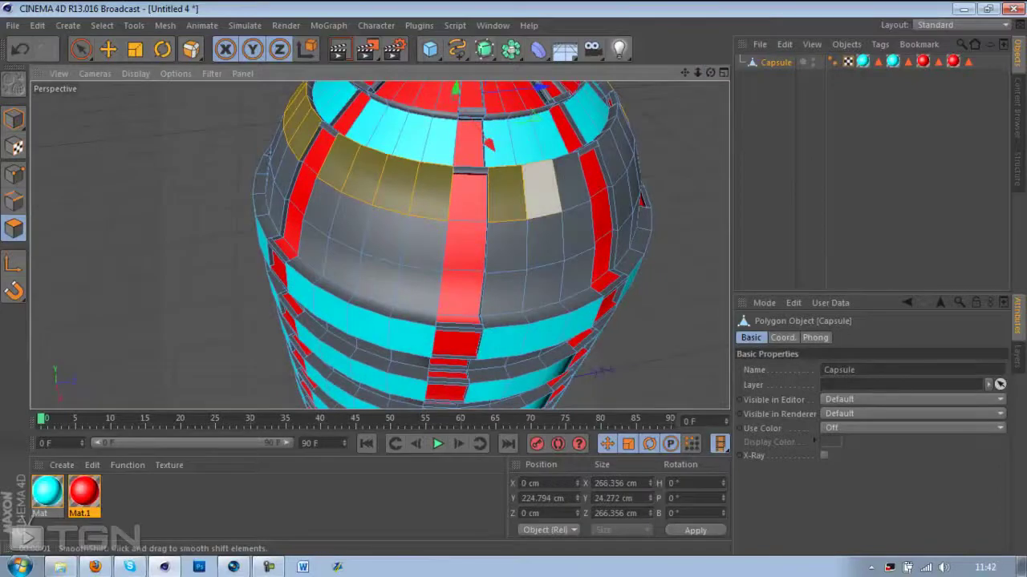
{"action": "left_click", "coordinate": [569, 178]}
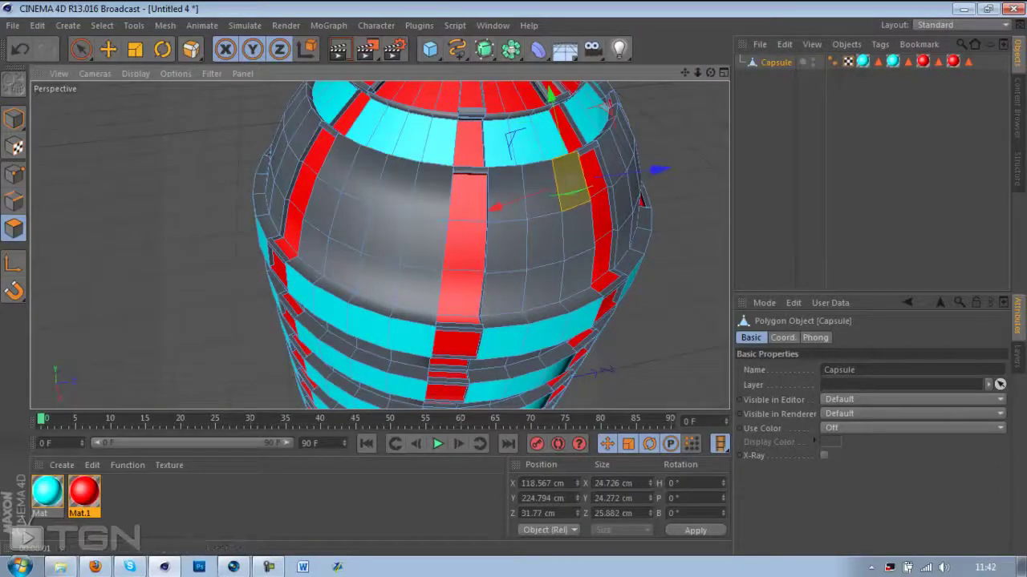
{"action": "key", "text": "ctrl+z"}
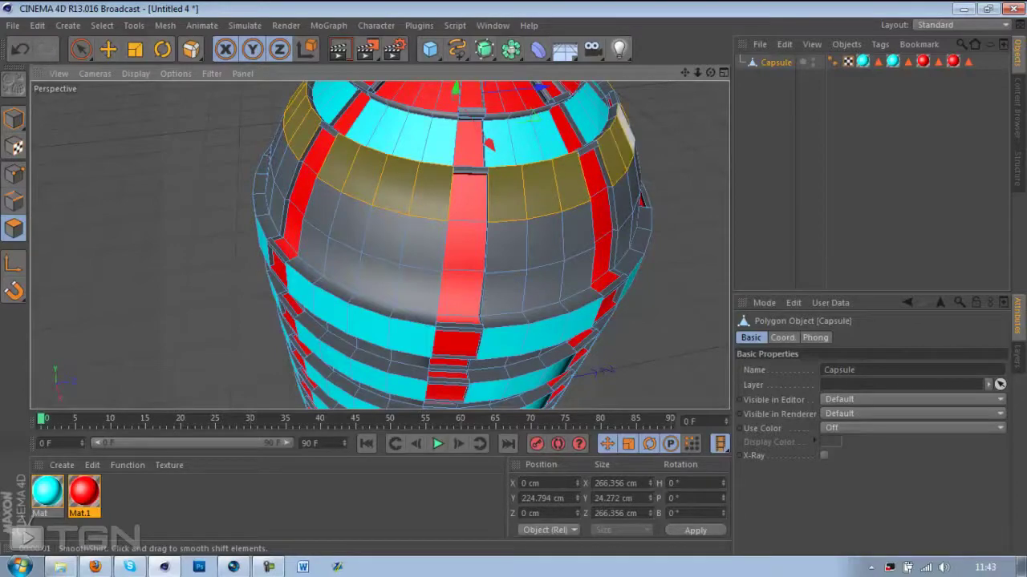
Apply Matrix Extrude to the selected dome row with 8 steps, a 16.4 cm move, 80% scale and 10° rotation.
{"action": "left_click_drag", "start_coordinate": [710, 73], "coordinate": [614, 74]}
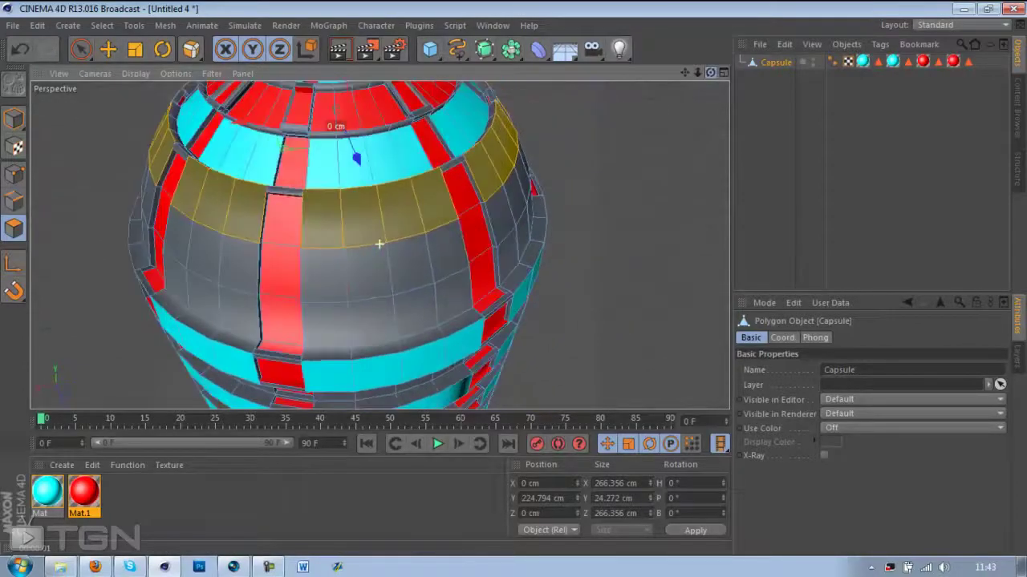
{"action": "left_click_drag", "start_coordinate": [379, 243], "coordinate": [380, 243], "text": "alt"}
{"action": "scroll", "coordinate": [380, 243], "scroll_direction": "up", "scroll_amount": 5}
{"action": "scroll", "coordinate": [380, 244], "scroll_direction": "down", "scroll_amount": 5}
{"action": "right_click", "coordinate": [548, 322]}
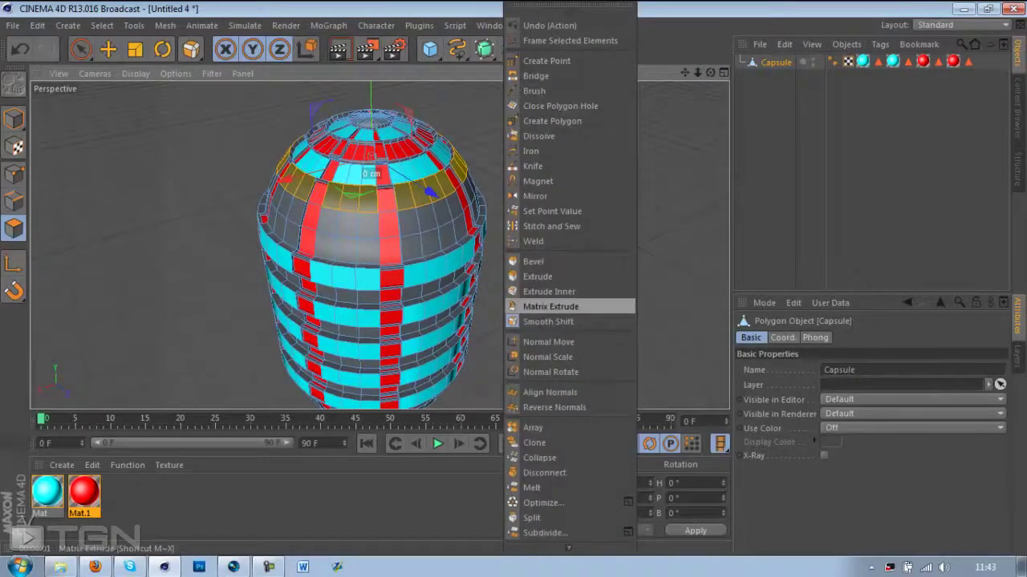
{"action": "left_click", "coordinate": [550, 306]}
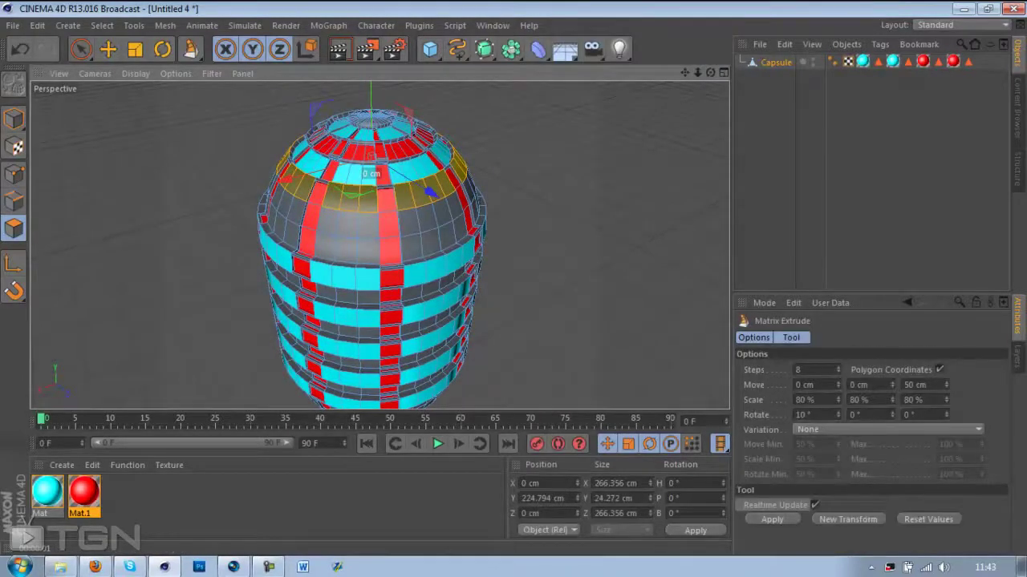
{"action": "left_click_drag", "start_coordinate": [370, 174], "coordinate": [358, 167]}
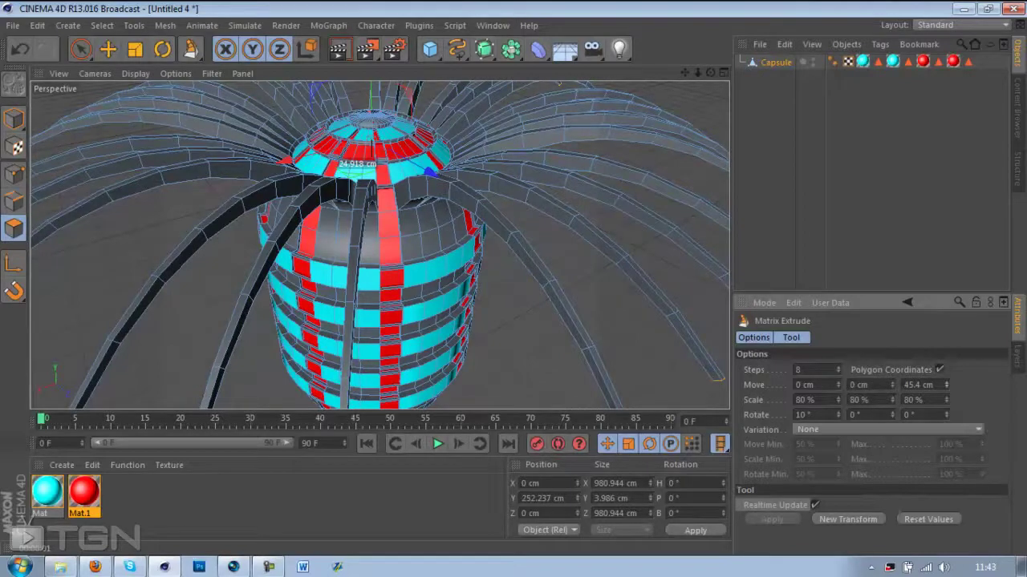
{"action": "left_click_drag", "start_coordinate": [359, 167], "coordinate": [366, 171]}
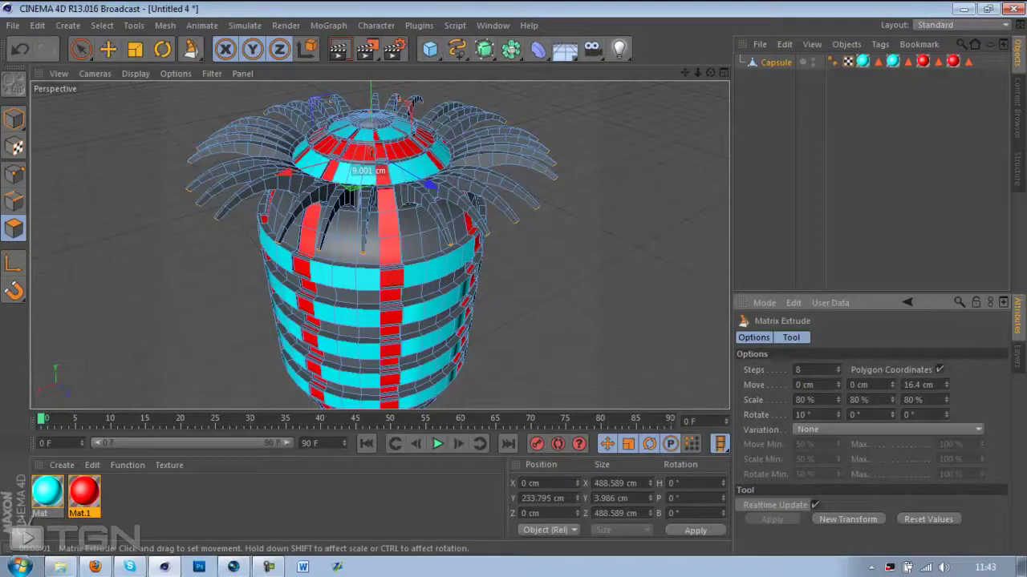
{"action": "right_click", "coordinate": [547, 291]}
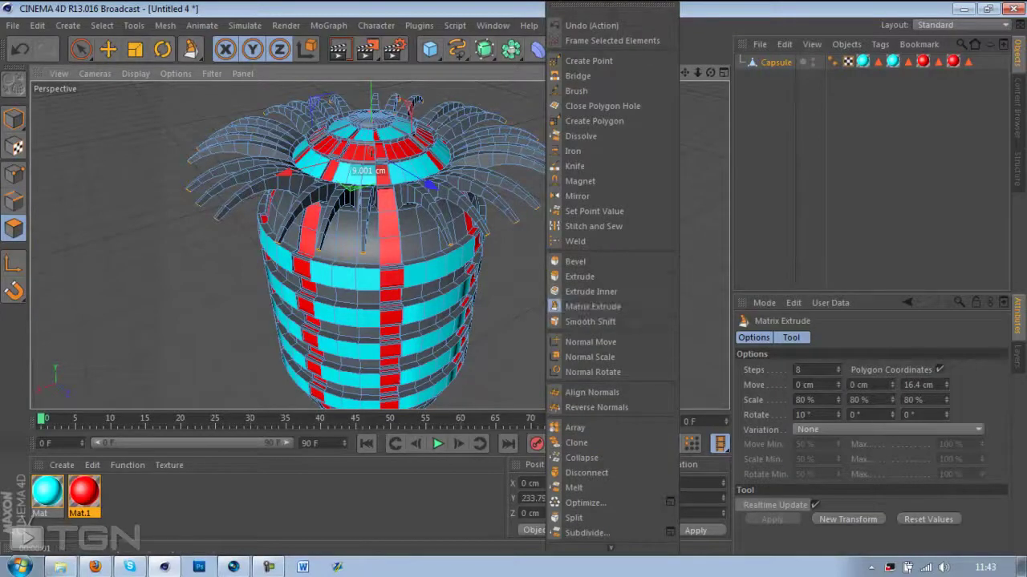
{"action": "right_click", "coordinate": [546, 252]}
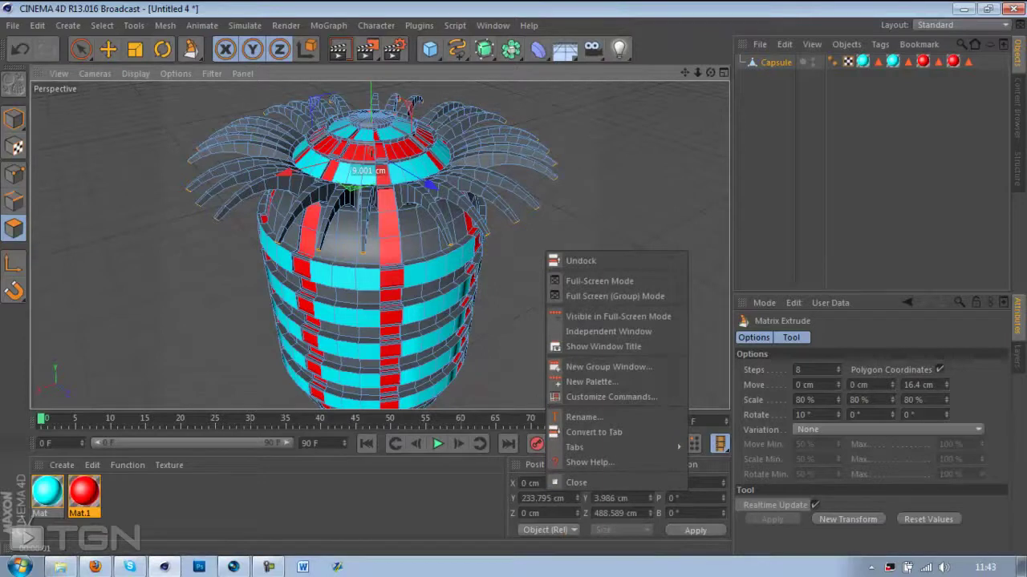
Try a Matrix Extrude move of 1.54 cm in X and 0.37 cm in Y on the dome arms, resetting Y to 0 cm.
{"action": "key", "text": "Escape"}
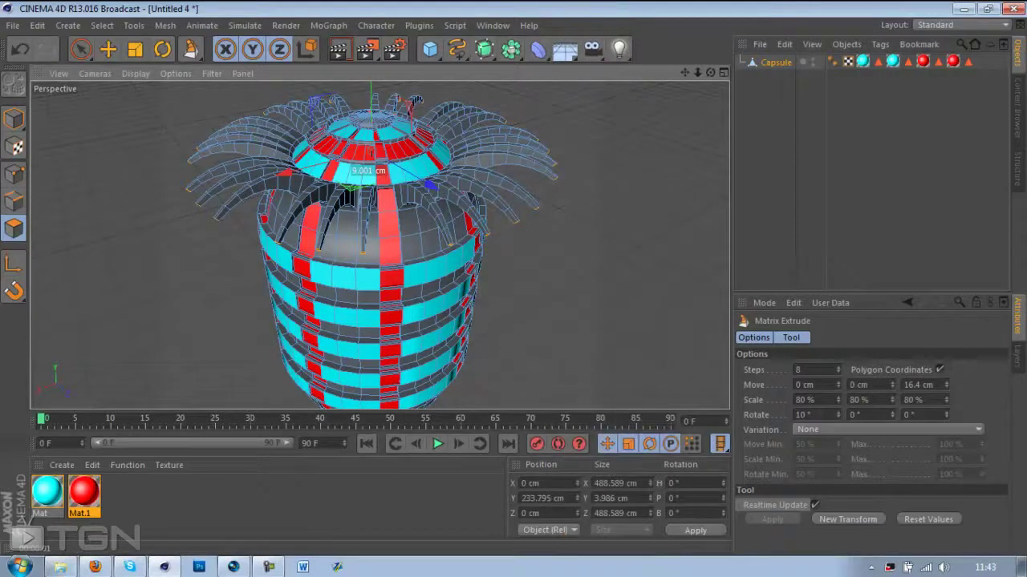
{"action": "mouse_move", "coordinate": [350, 187]}
{"action": "left_mouse_down"}
{"action": "mouse_move", "coordinate": [345, 165]}
{"action": "mouse_move", "coordinate": [354, 173]}
{"action": "left_mouse_up"}
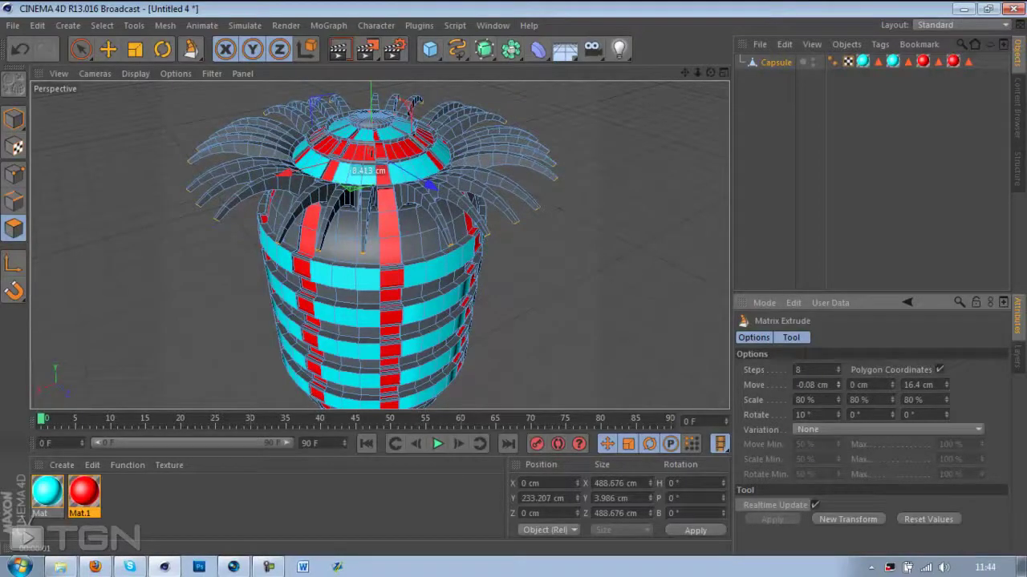
{"action": "left_click_drag", "start_coordinate": [354, 174], "coordinate": [348, 166]}
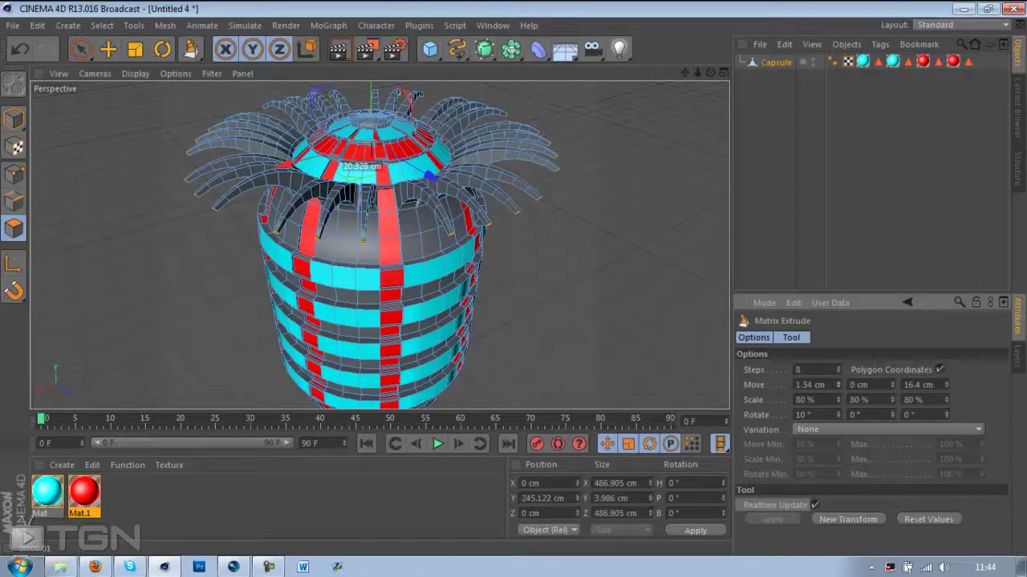
{"action": "left_click_drag", "start_coordinate": [892, 385], "coordinate": [891, 421]}
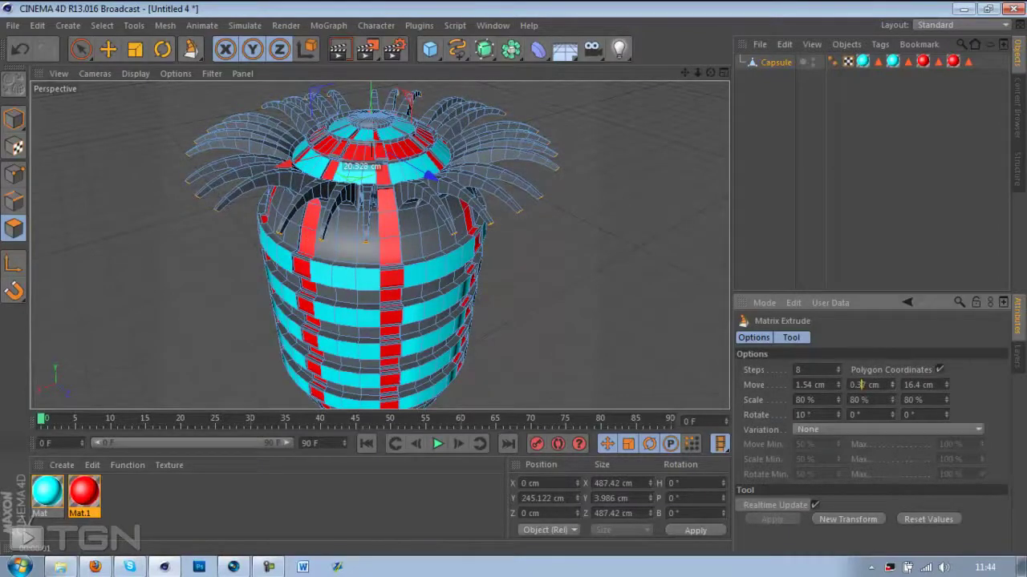
{"action": "key", "text": "Right"}
{"action": "key", "text": "BackSpace"}
{"action": "key", "text": "BackSpace"}
{"action": "key", "text": "BackSpace"}
Set the dome arms' Matrix Extrude to a 12.68 cm X and 13.04 cm Y move, 62% Y scale and -23° first rotation.
{"action": "left_click_drag", "start_coordinate": [361, 166], "coordinate": [336, 121]}
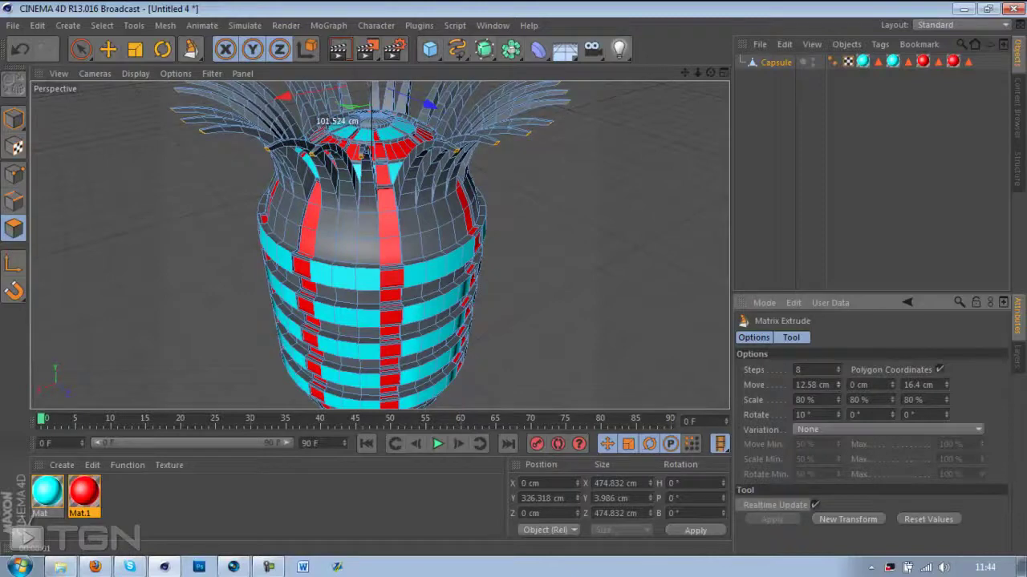
{"action": "left_click_drag", "start_coordinate": [892, 385], "coordinate": [892, 338]}
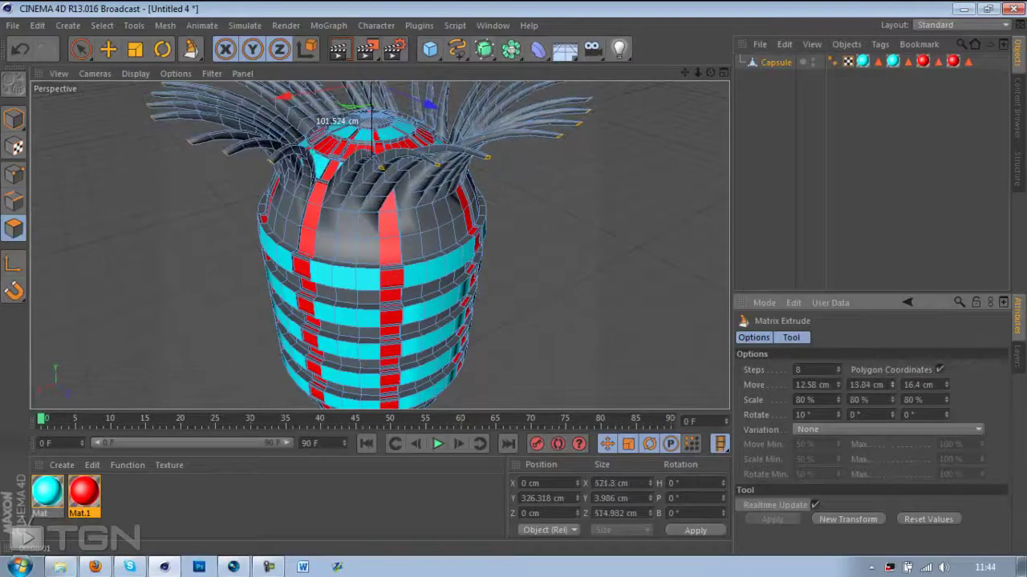
{"action": "left_click_drag", "start_coordinate": [838, 385], "coordinate": [838, 353]}
{"action": "left_click_drag", "start_coordinate": [838, 414], "coordinate": [838, 425]}
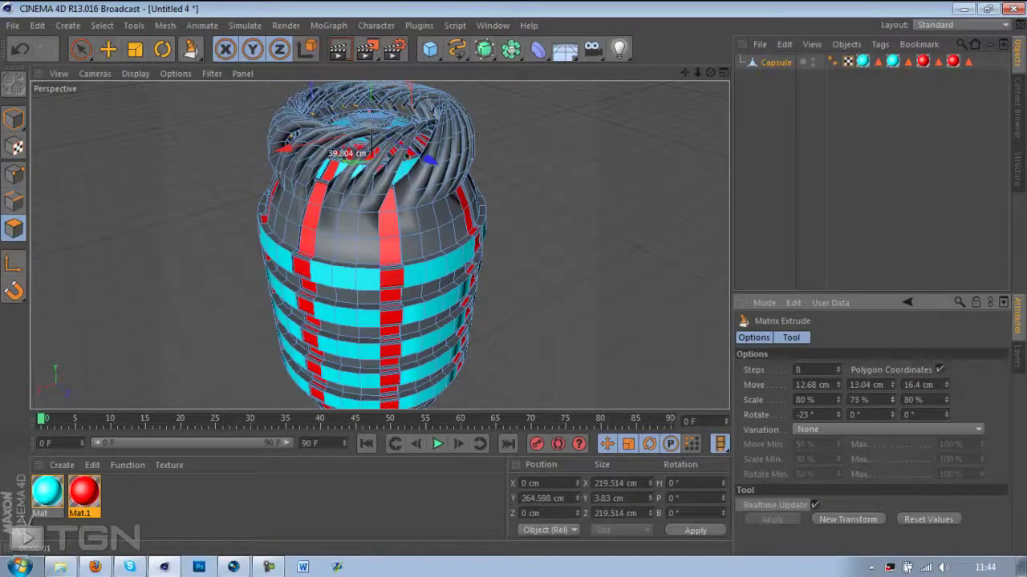
{"action": "mouse_move", "coordinate": [892, 400]}
{"action": "left_mouse_down"}
{"action": "mouse_move", "coordinate": [892, 356]}
{"action": "mouse_move", "coordinate": [892, 406]}
{"action": "left_mouse_up"}
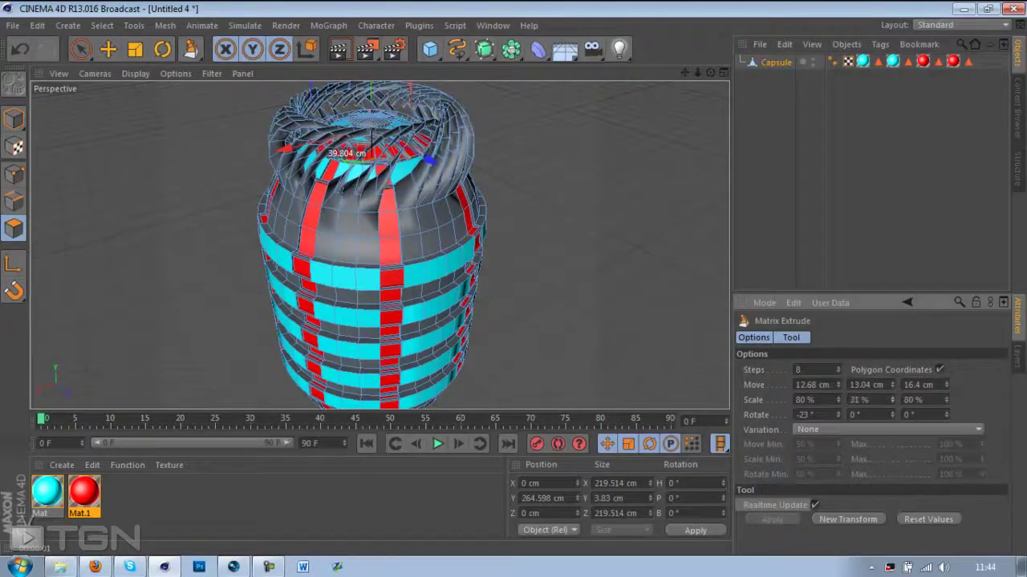
{"action": "mouse_move", "coordinate": [892, 400]}
{"action": "left_mouse_down"}
{"action": "mouse_move", "coordinate": [892, 422]}
{"action": "mouse_move", "coordinate": [892, 409]}
{"action": "left_mouse_up"}
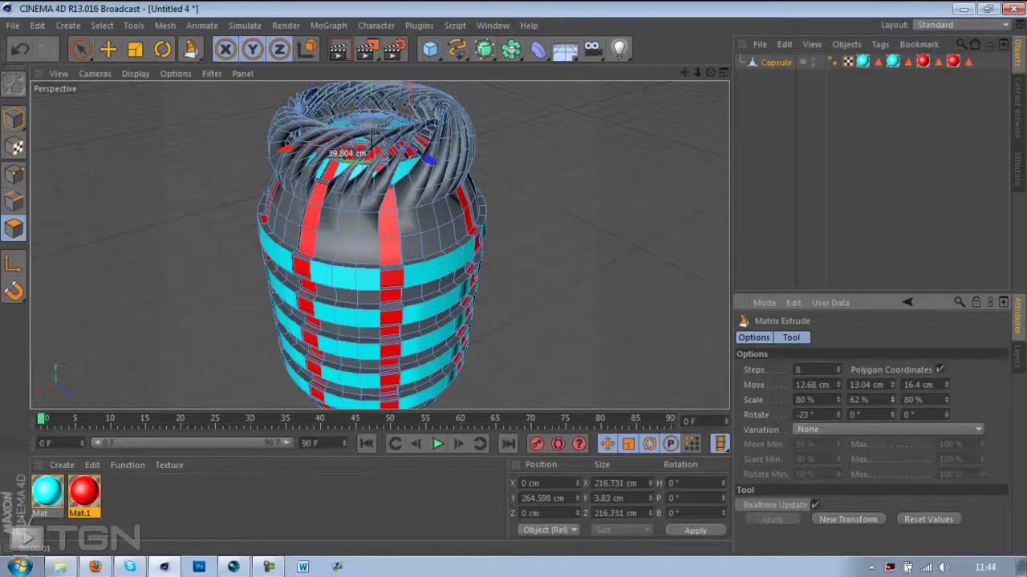
Try -175° for the second and -116° for the third Matrix Extrude rotation, resetting each to 0°.
{"action": "left_click_drag", "start_coordinate": [892, 415], "coordinate": [892, 562]}
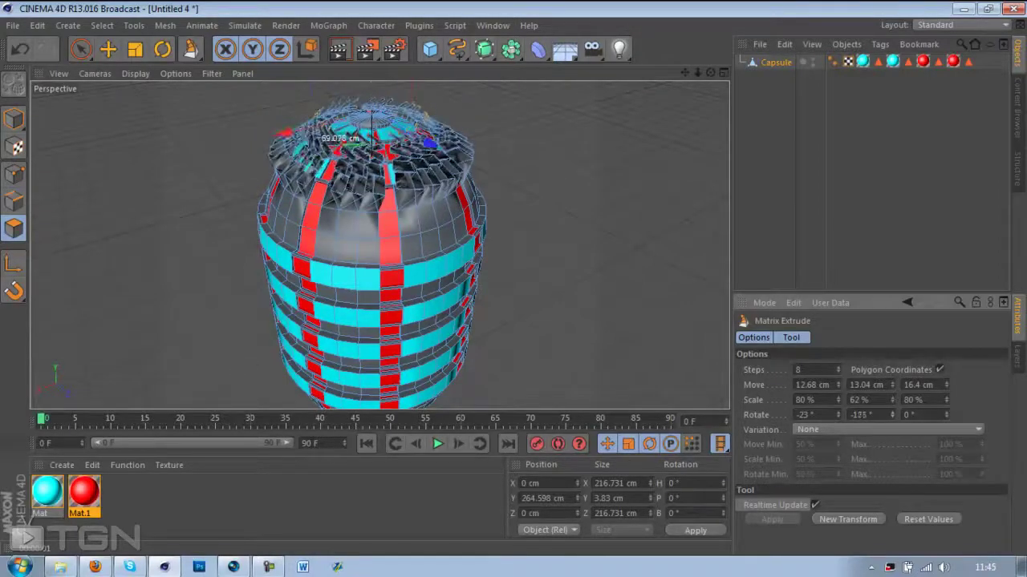
{"action": "left_click_drag", "start_coordinate": [891, 424], "coordinate": [891, 407]}
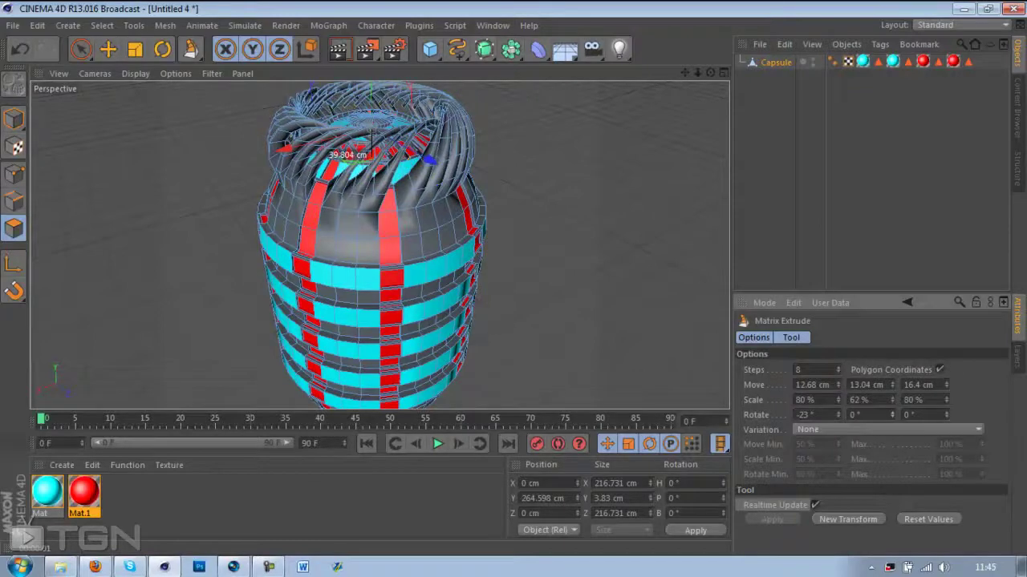
{"action": "mouse_move", "coordinate": [946, 414]}
{"action": "left_mouse_down"}
{"action": "mouse_move", "coordinate": [946, 396]}
{"action": "mouse_move", "coordinate": [946, 423]}
{"action": "left_mouse_up"}
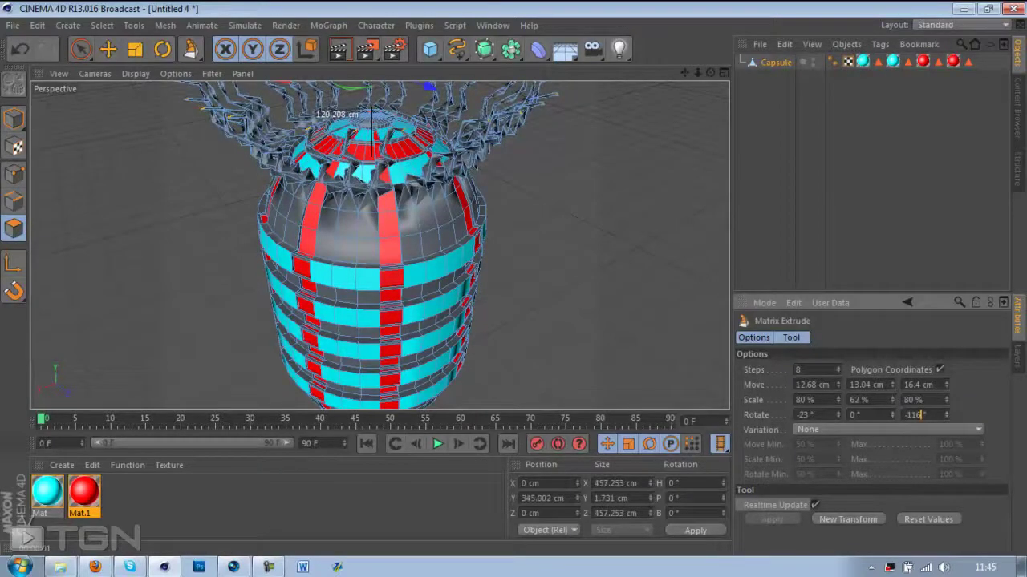
{"action": "key", "text": "BackSpace"}
{"action": "key", "text": "BackSpace"}
{"action": "key", "text": "BackSpace"}
{"action": "key", "text": "BackSpace"}
{"action": "type", "text": "0"}
{"action": "key", "text": "Return"}
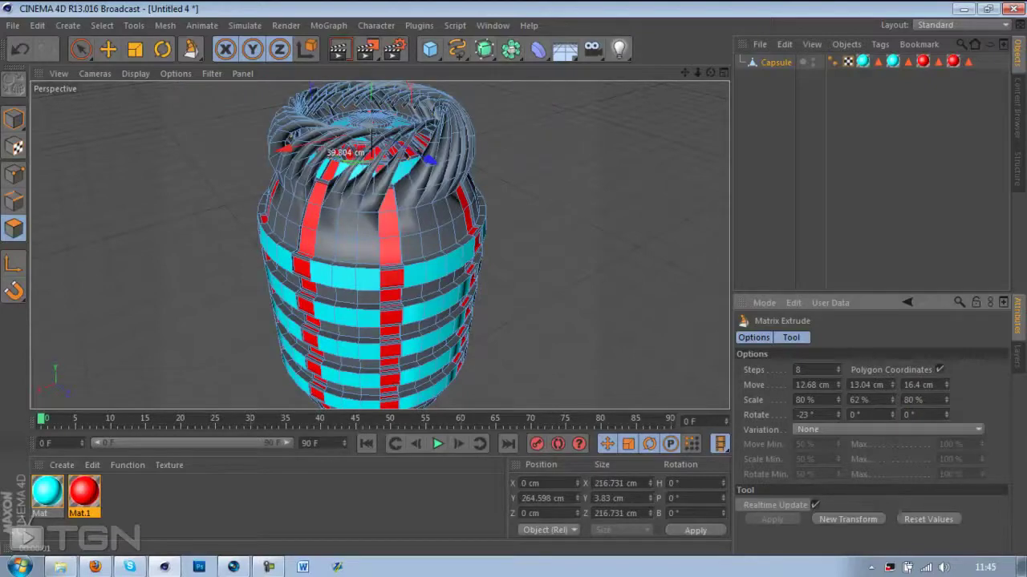
Select the outward-facing polygons along all the twisted arms around the dome.
{"action": "scroll", "coordinate": [381, 243], "scroll_direction": "up", "scroll_amount": 5}
{"action": "scroll", "coordinate": [380, 244], "scroll_direction": "down", "scroll_amount": 4}
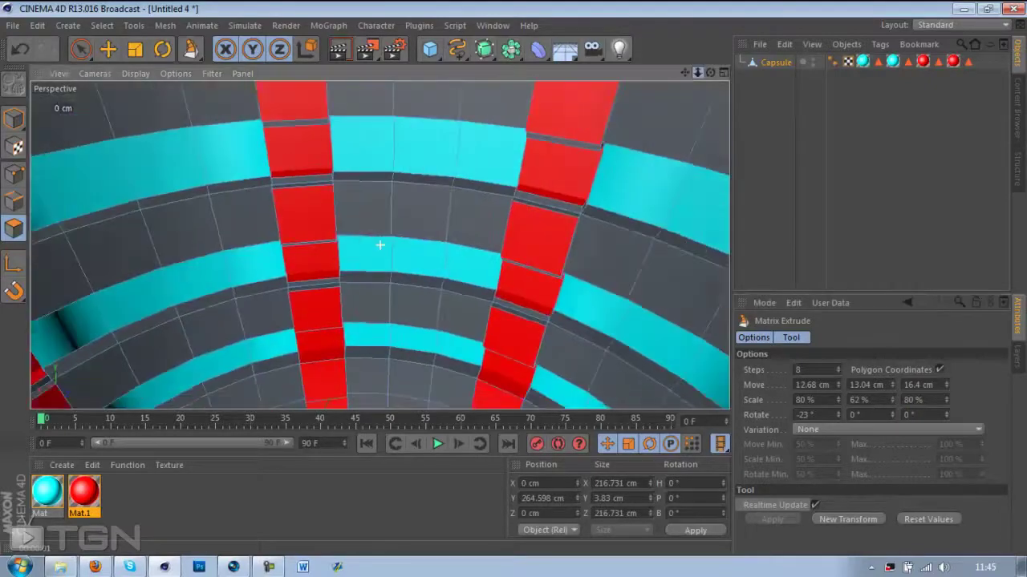
{"action": "scroll", "coordinate": [380, 244], "scroll_direction": "down", "scroll_amount": 2}
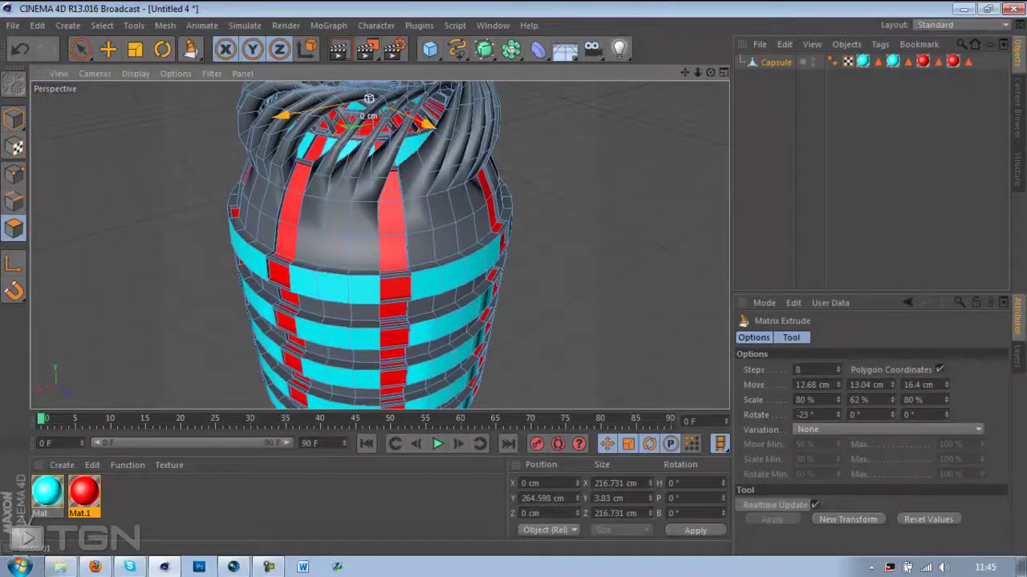
{"action": "left_click_drag", "start_coordinate": [711, 73], "coordinate": [678, 101]}
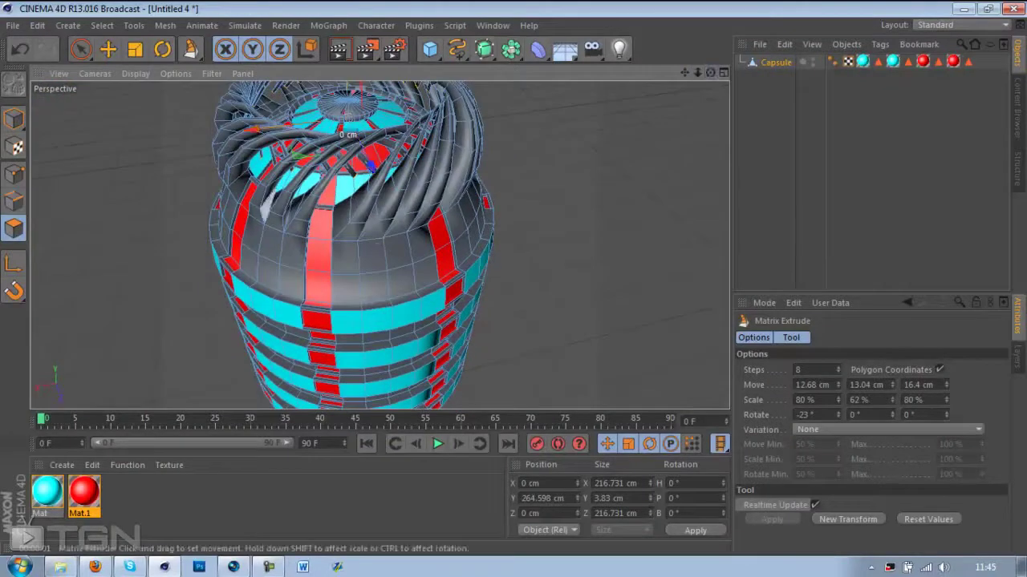
{"action": "left_click", "coordinate": [297, 227]}
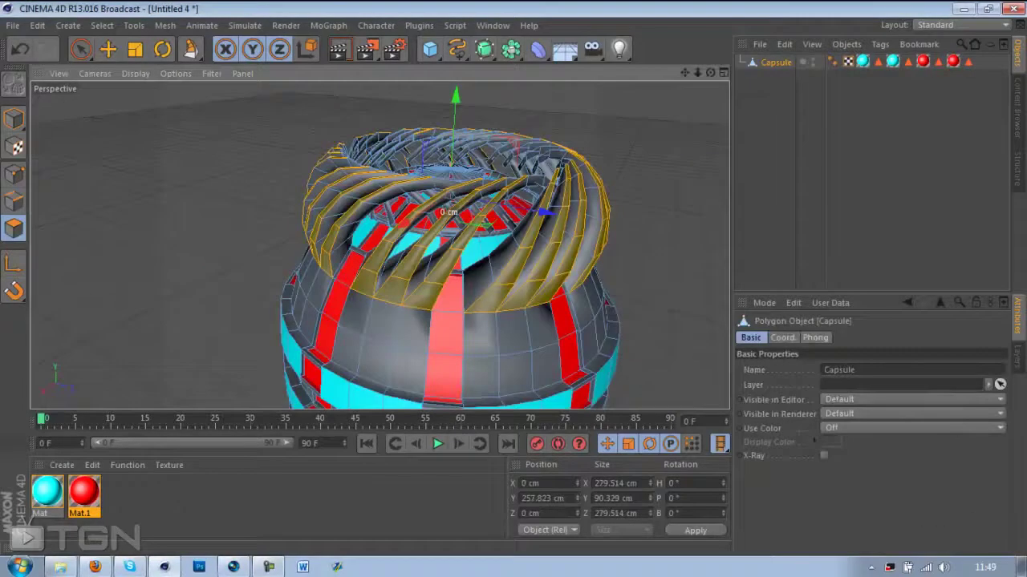
Apply Extrude Inner with a 2 cm offset to the selected outer faces of the twisted arms.
{"action": "mouse_move", "coordinate": [379, 245]}
{"action": "left_mouse_down", "text": "alt"}
{"action": "mouse_move", "coordinate": [385, 234]}
{"action": "mouse_move", "coordinate": [375, 328]}
{"action": "mouse_move", "coordinate": [380, 244]}
{"action": "mouse_move", "coordinate": [369, 233]}
{"action": "left_mouse_up", "text": "alt"}
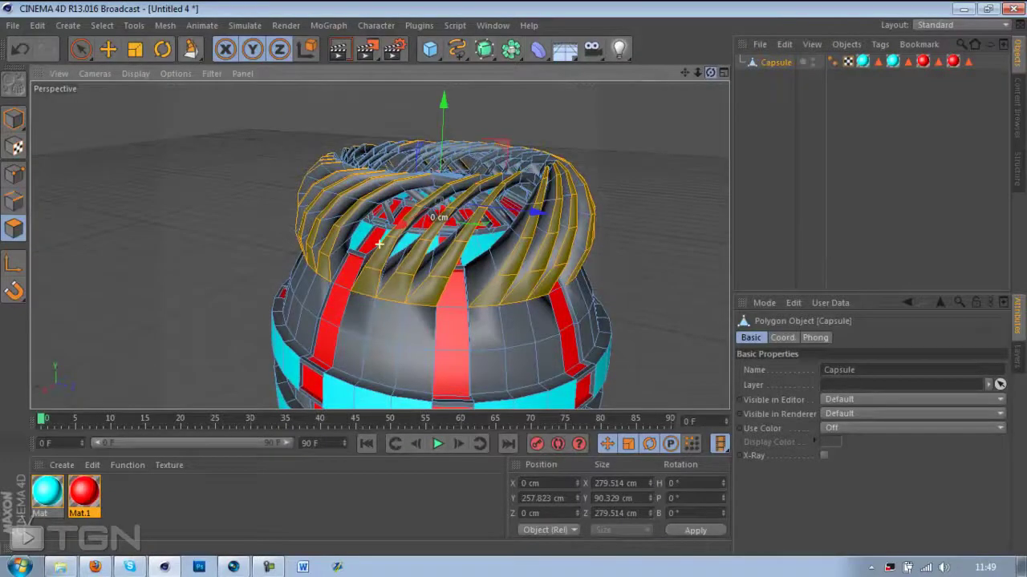
{"action": "left_click_drag", "start_coordinate": [710, 73], "coordinate": [647, 80]}
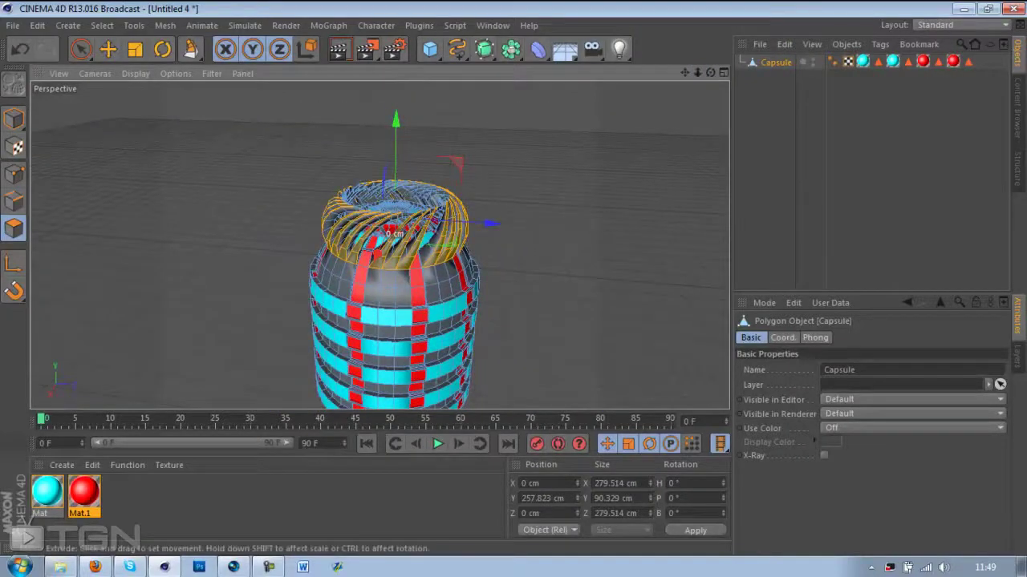
{"action": "right_click", "coordinate": [514, 277]}
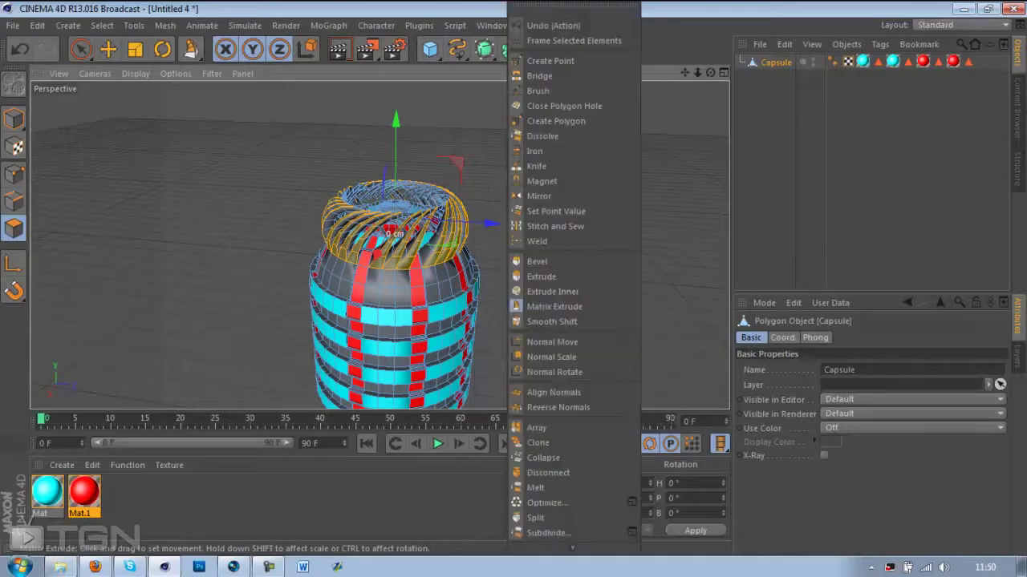
{"action": "left_click", "coordinate": [553, 292]}
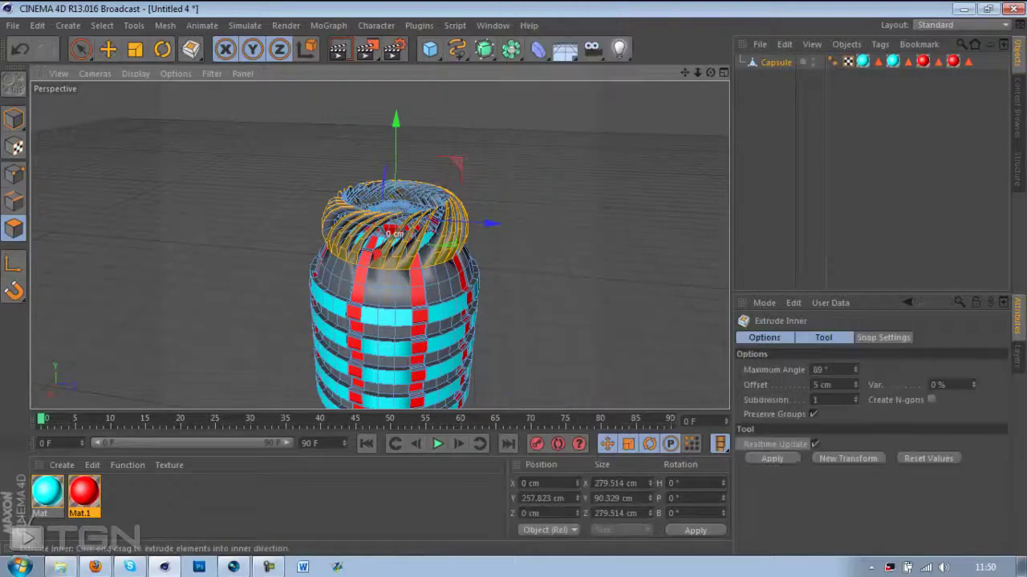
{"action": "left_click_drag", "start_coordinate": [541, 282], "coordinate": [522, 283]}
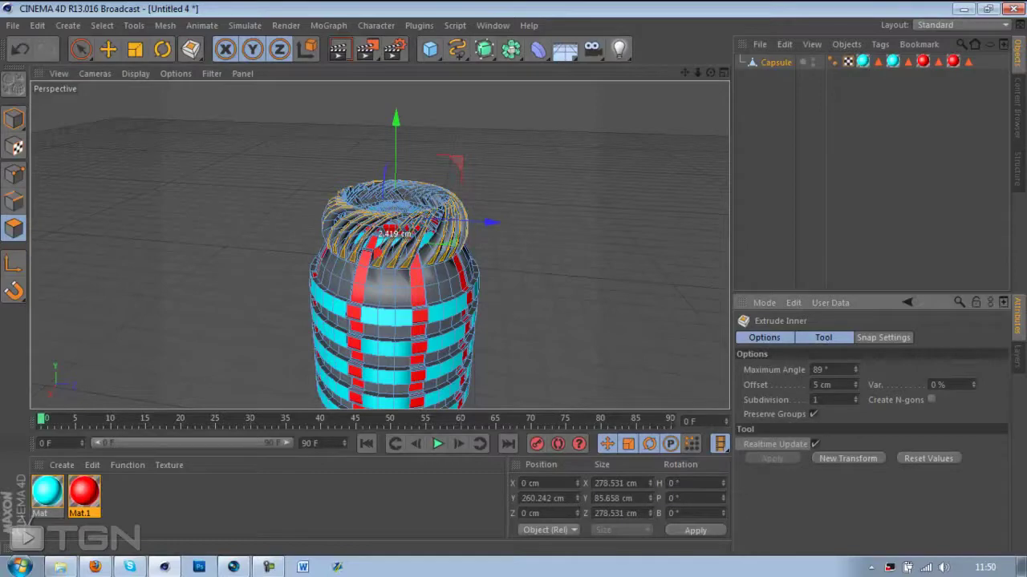
{"action": "scroll", "coordinate": [380, 244], "scroll_direction": "up", "scroll_amount": 10}
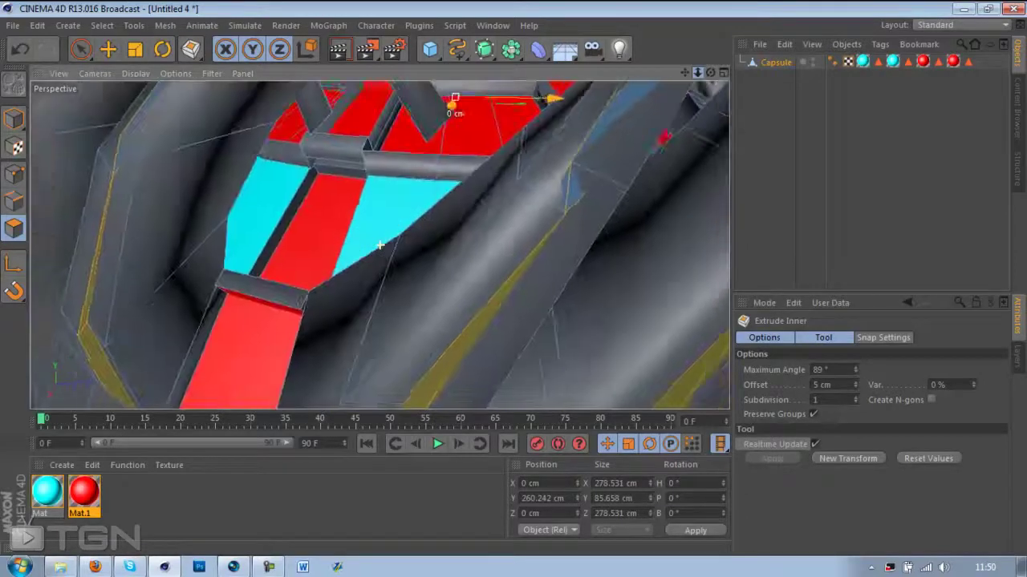
{"action": "scroll", "coordinate": [380, 244], "scroll_direction": "down", "scroll_amount": 5}
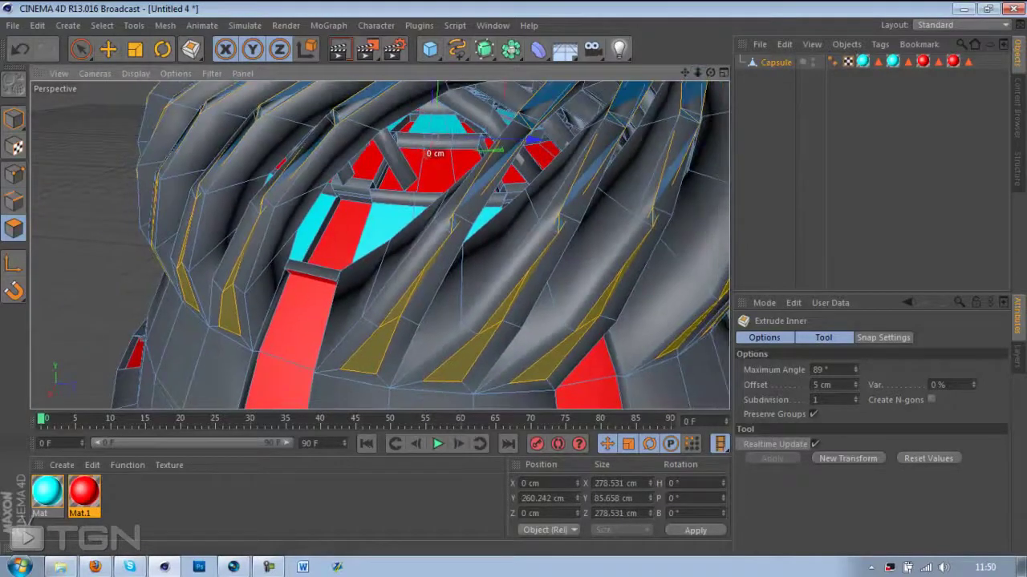
{"action": "mouse_move", "coordinate": [434, 142]}
{"action": "left_mouse_down"}
{"action": "mouse_move", "coordinate": [410, 141]}
{"action": "mouse_move", "coordinate": [431, 156]}
{"action": "left_mouse_up"}
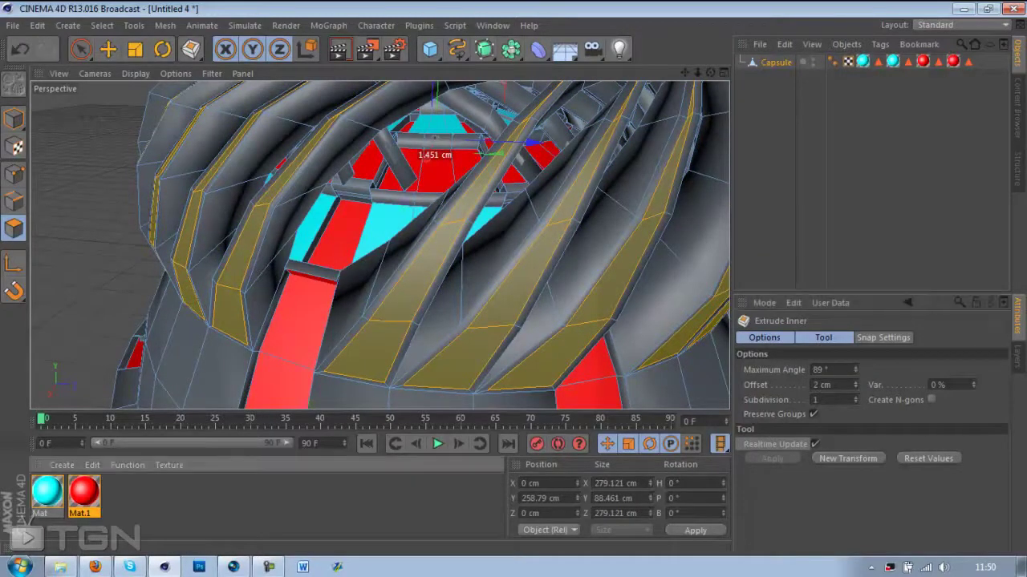
Assign the red Mat.1 material to the inset arm polygons and render the view from several angles.
{"action": "left_click_drag", "start_coordinate": [84, 491], "coordinate": [775, 62]}
{"action": "left_click_drag", "start_coordinate": [698, 73], "coordinate": [617, 73]}
{"action": "scroll", "coordinate": [380, 245], "scroll_direction": "down", "scroll_amount": 6}
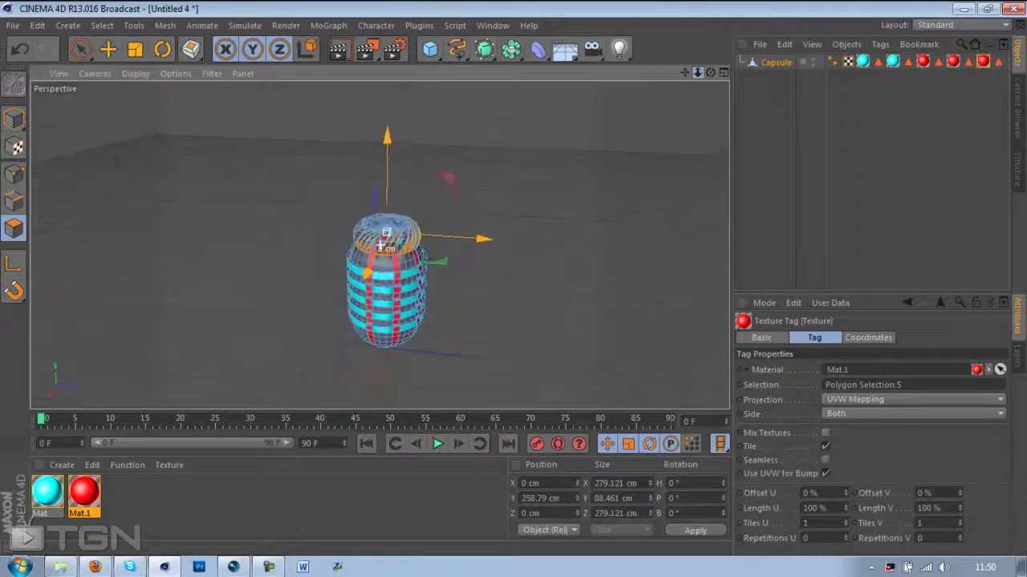
{"action": "scroll", "coordinate": [379, 244], "scroll_direction": "up", "scroll_amount": 3}
{"action": "key", "text": "ctrl+r"}
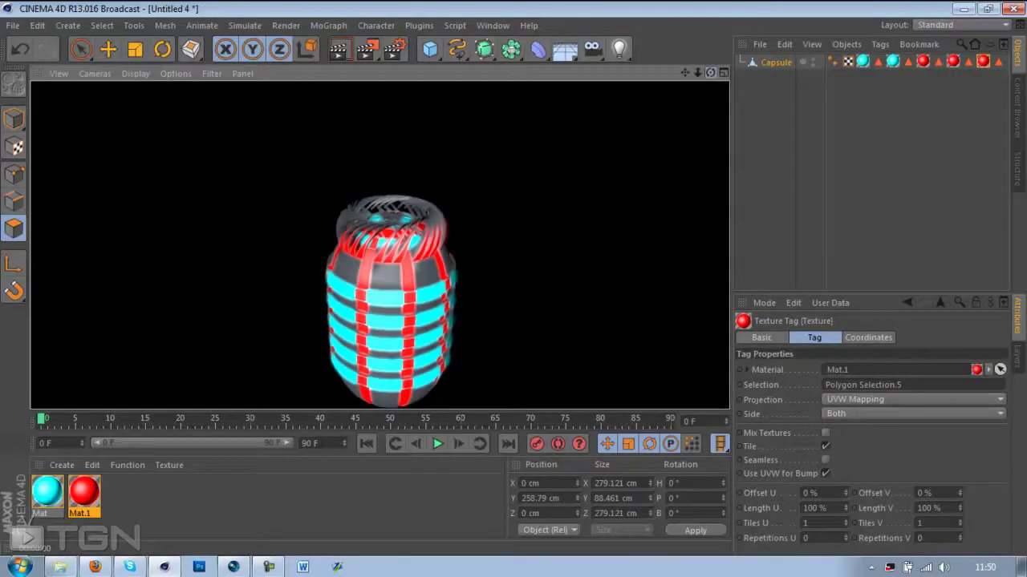
{"action": "mouse_move", "coordinate": [710, 72]}
{"action": "left_mouse_down"}
{"action": "mouse_move", "coordinate": [693, 93]}
{"action": "mouse_move", "coordinate": [696, 77]}
{"action": "mouse_move", "coordinate": [701, 85]}
{"action": "left_mouse_up"}
{"action": "left_click", "coordinate": [338, 49]}
{"action": "key", "text": "ctrl+r"}
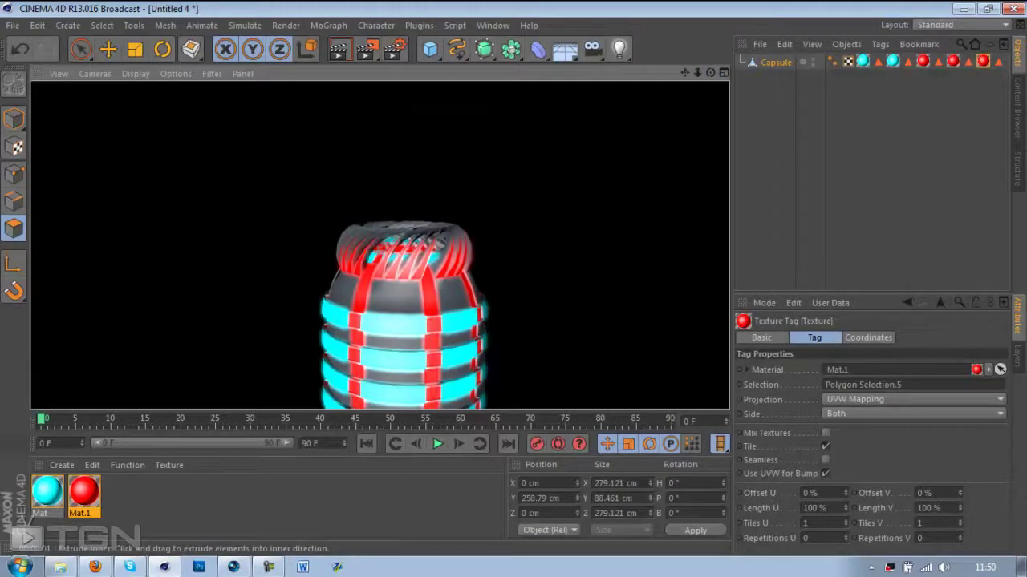
Create a new material and set its colour to dark grey, RGB 41, 39, 39.
{"action": "left_click", "coordinate": [873, 169]}
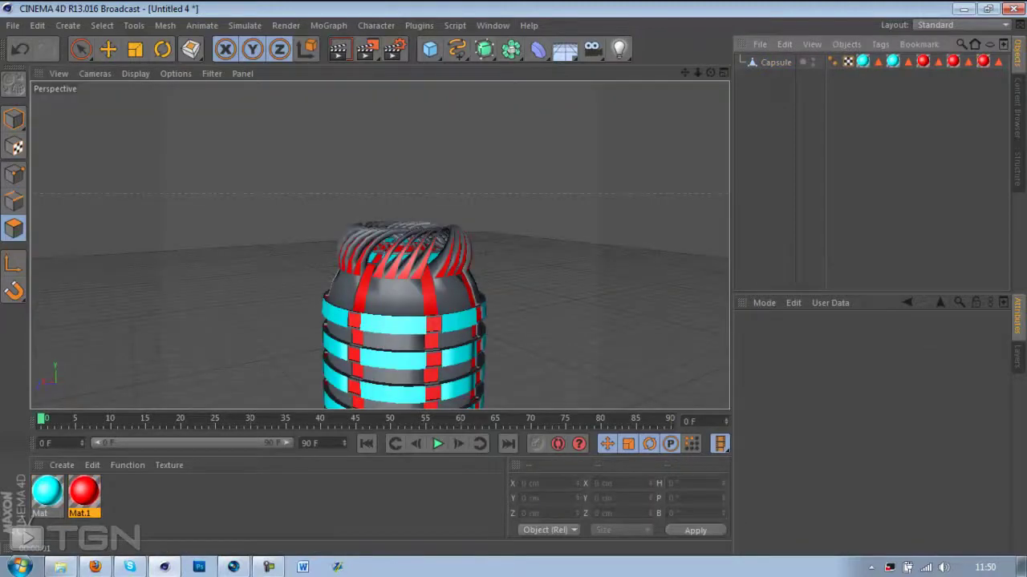
{"action": "key", "text": "ctrl+n"}
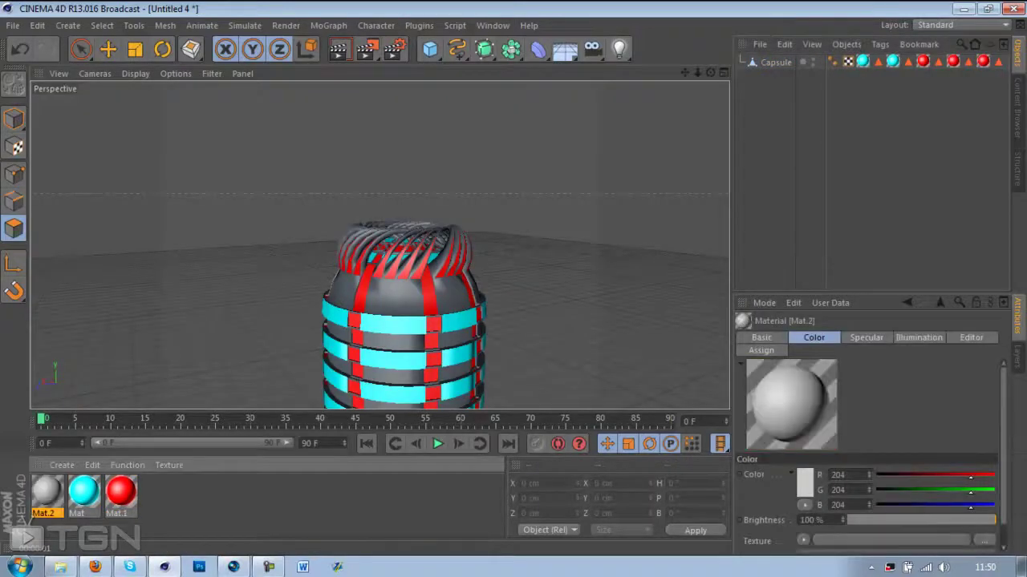
{"action": "double_click", "coordinate": [48, 491]}
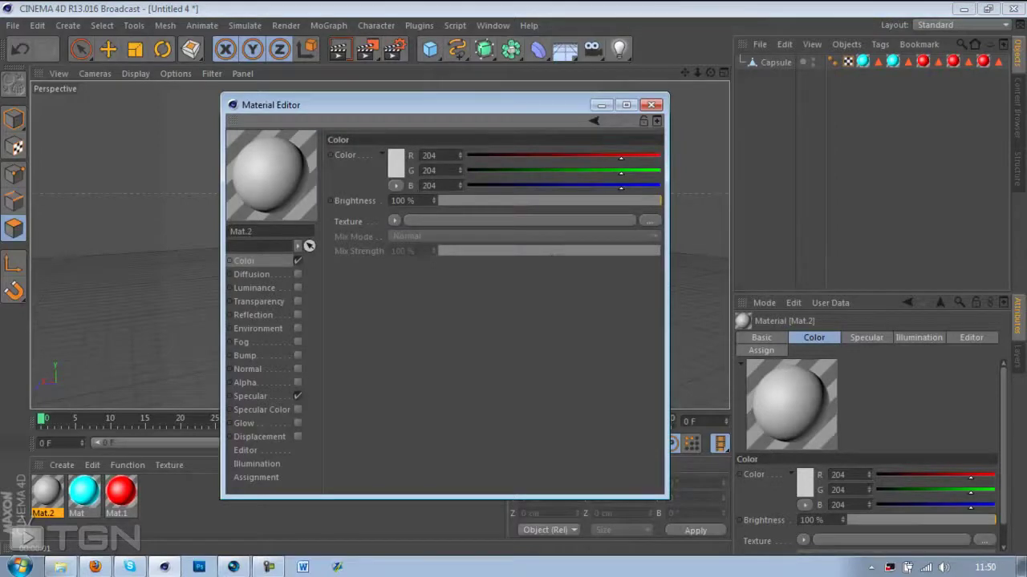
{"action": "double_click", "coordinate": [394, 162]}
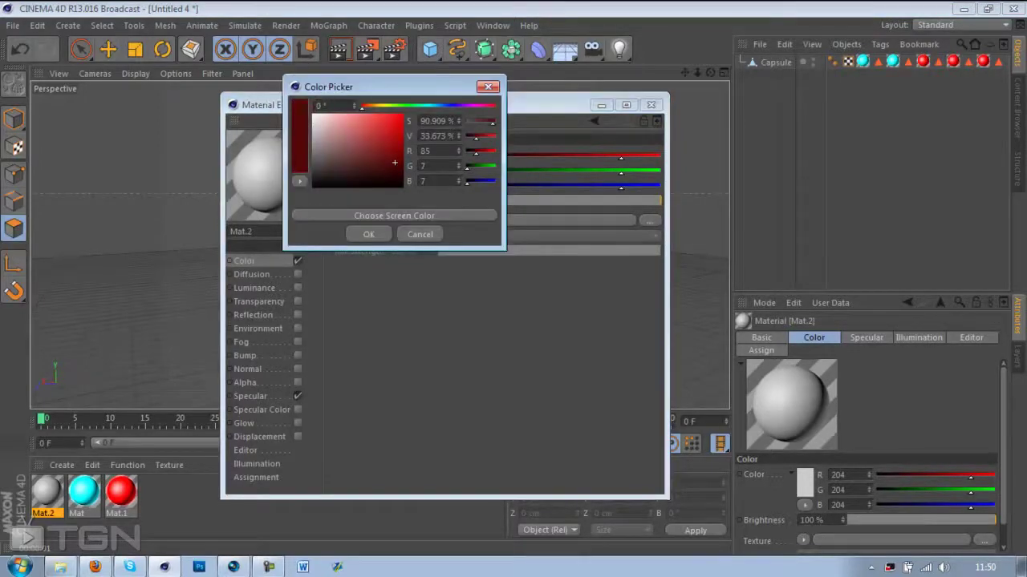
{"action": "left_click_drag", "start_coordinate": [393, 163], "coordinate": [316, 175]}
{"action": "left_click", "coordinate": [368, 234]}
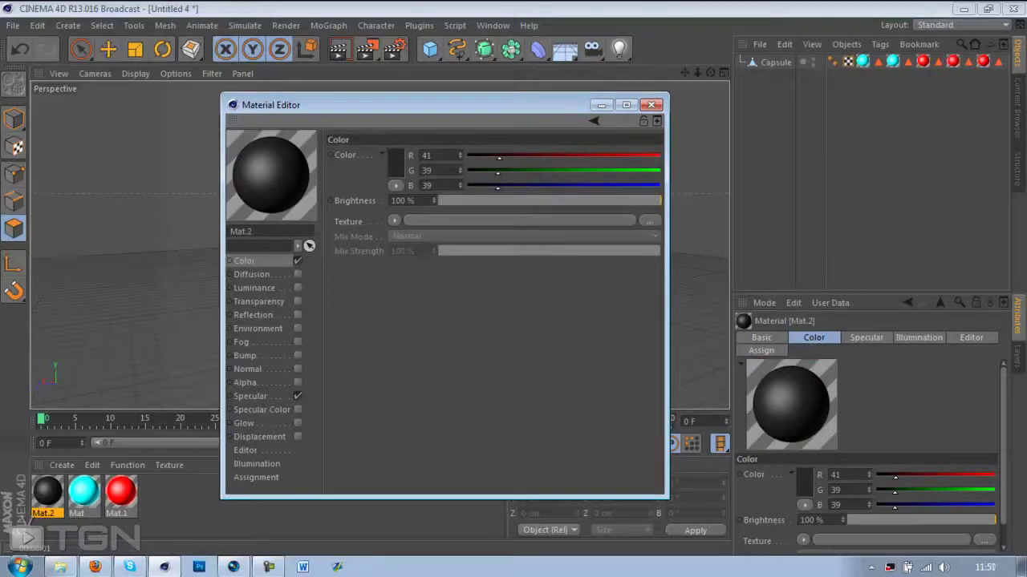
Enable Reflection on the dark Mat.2 material and use a Fresnel shader as its reflection texture.
{"action": "left_click", "coordinate": [254, 315]}
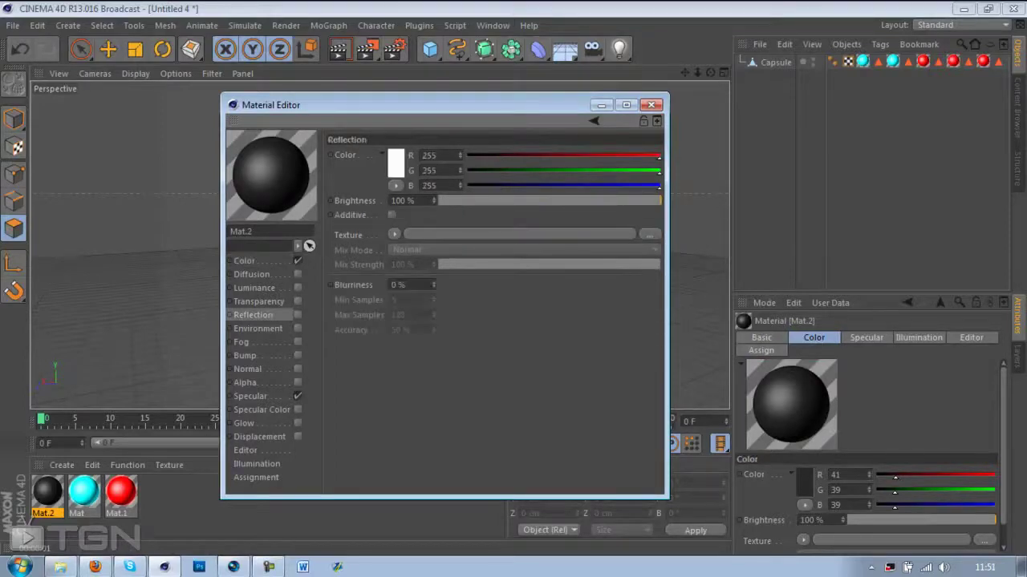
{"action": "left_click", "coordinate": [298, 314]}
{"action": "left_click", "coordinate": [394, 234]}
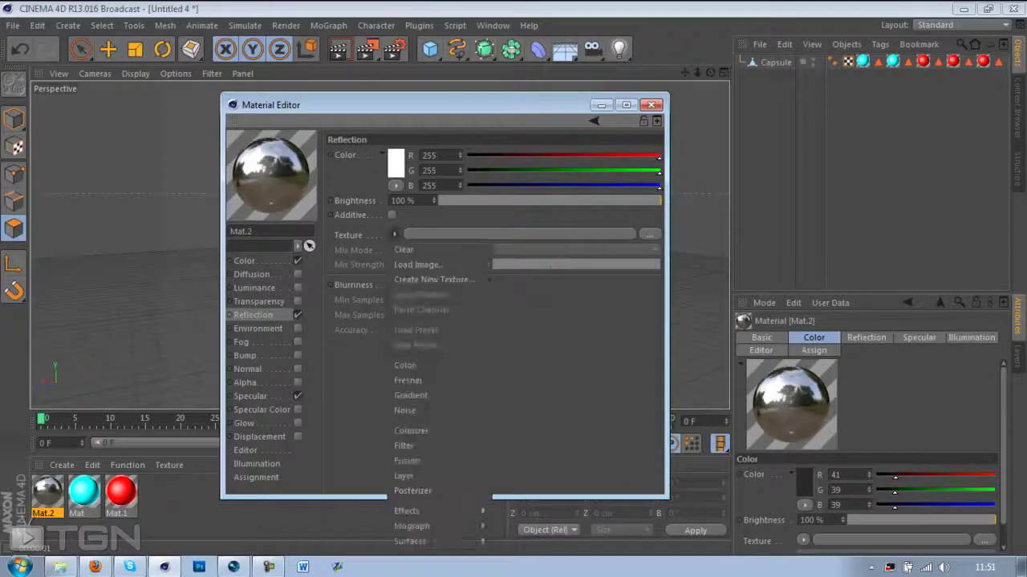
{"action": "left_click", "coordinate": [408, 380]}
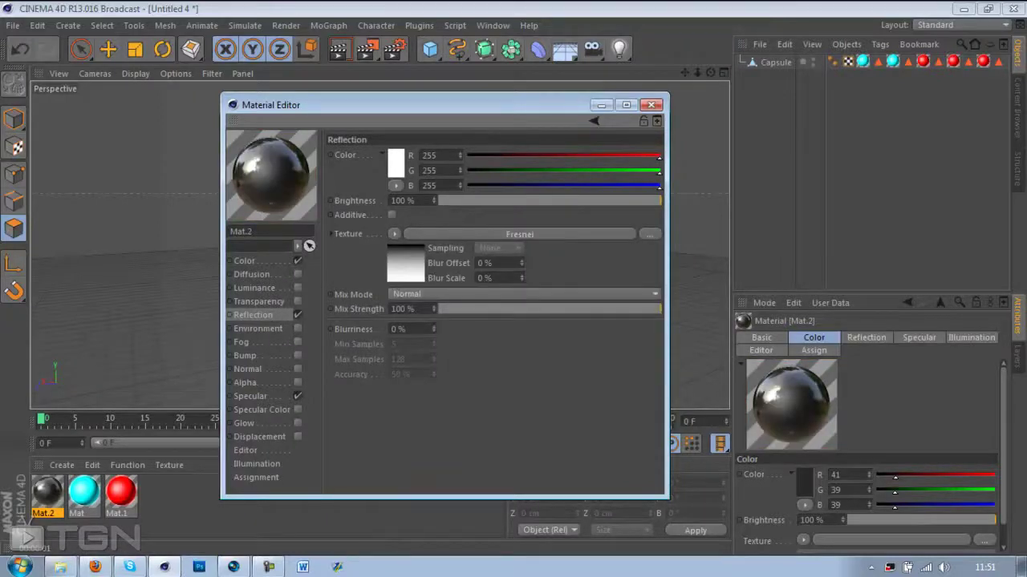
Set Mat.2's reflection brightness to 35%, mix strength to 35% and blurriness to 3%, and finish editing the material.
{"action": "left_click_drag", "start_coordinate": [508, 200], "coordinate": [516, 201]}
{"action": "left_click", "coordinate": [510, 309]}
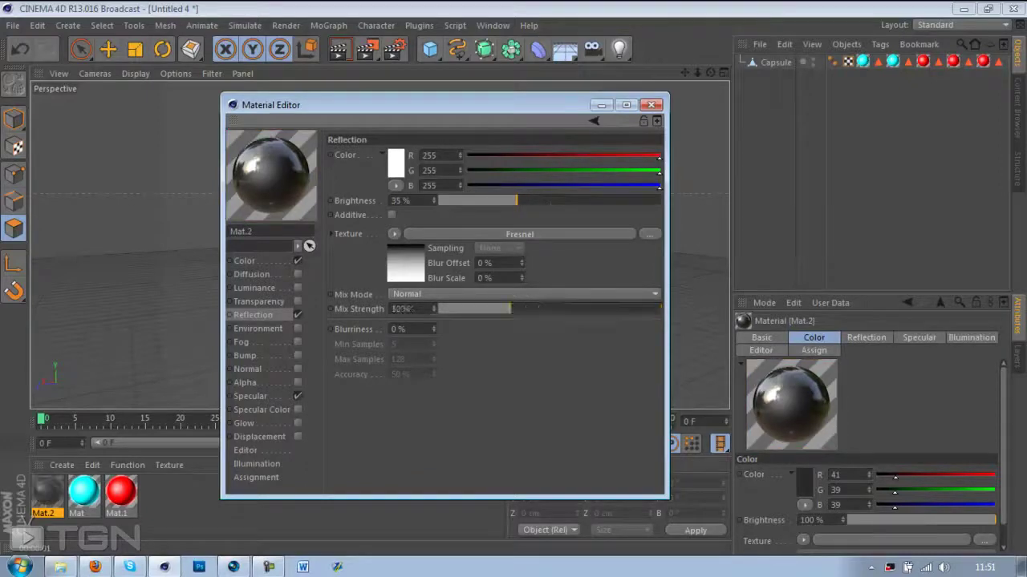
{"action": "left_click_drag", "start_coordinate": [509, 308], "coordinate": [515, 309]}
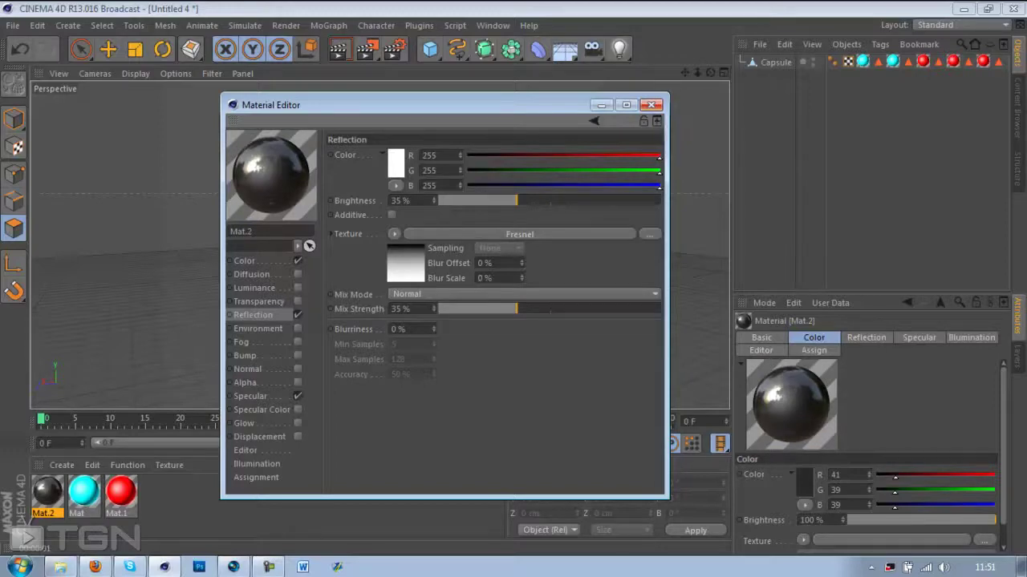
{"action": "left_click", "coordinate": [434, 327]}
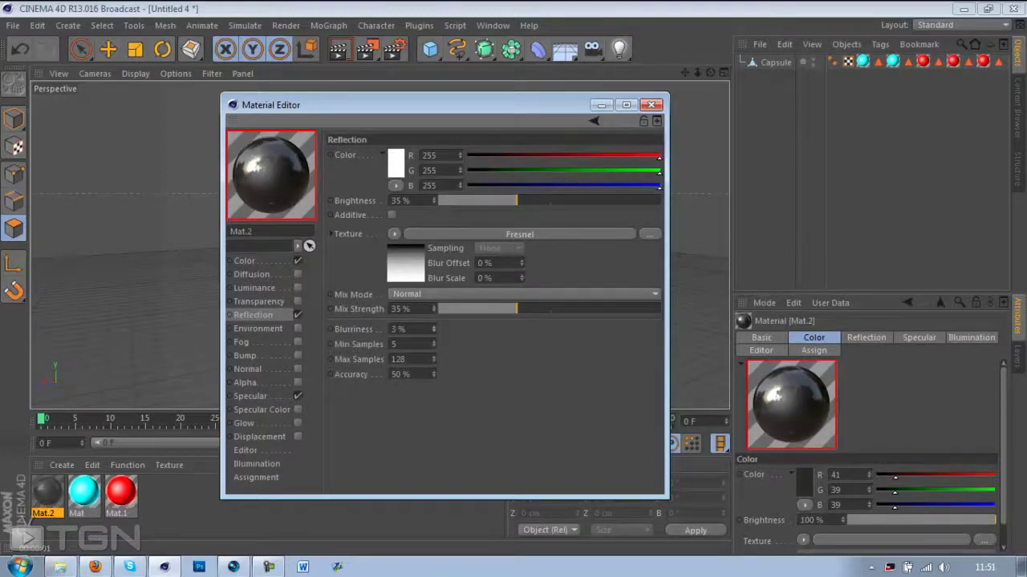
{"action": "left_click", "coordinate": [651, 104]}
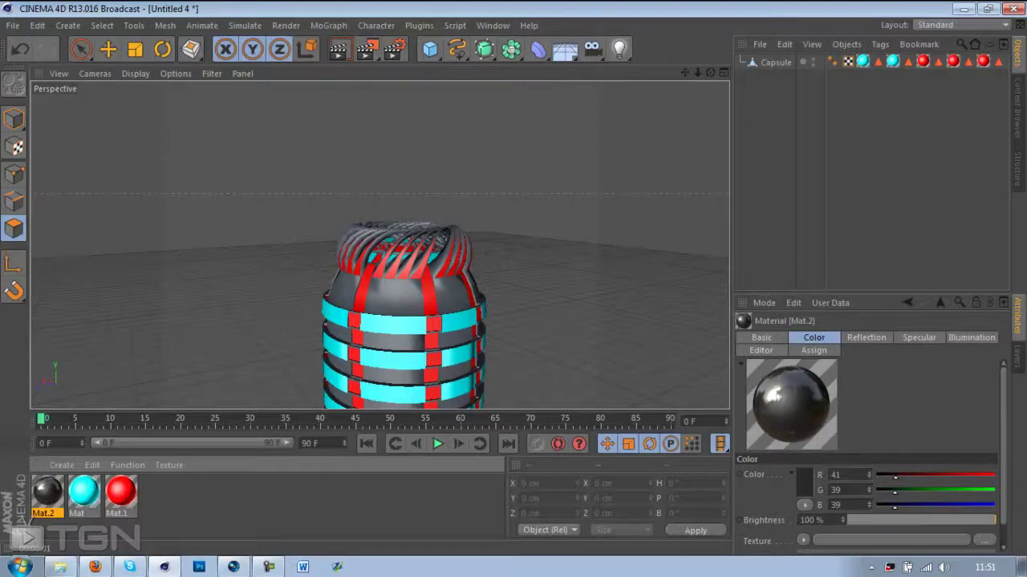
Apply the dark reflective Mat.2 material to the whole capsule.
{"action": "left_click_drag", "start_coordinate": [48, 491], "coordinate": [401, 337]}
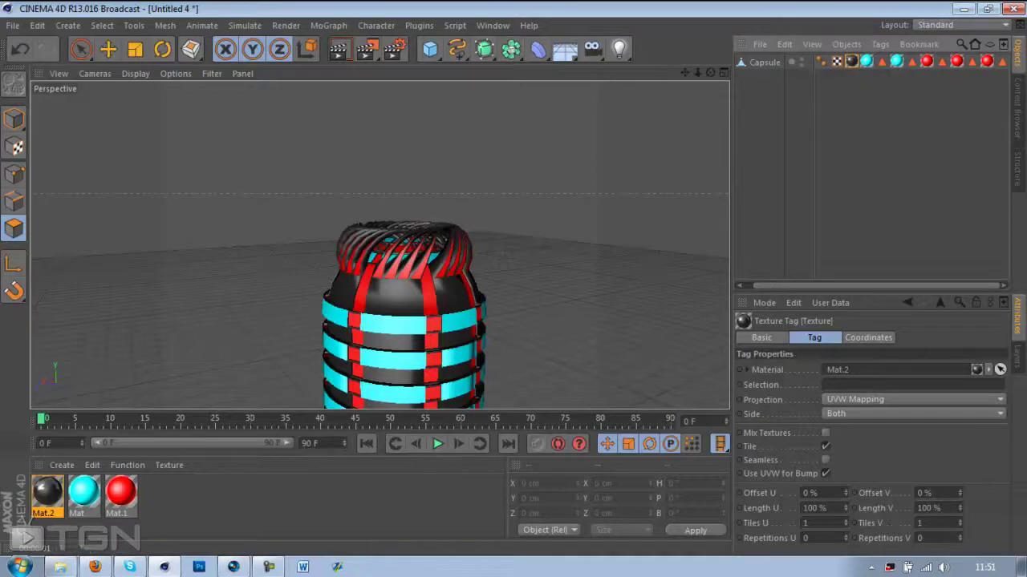
{"action": "scroll", "coordinate": [381, 245], "scroll_direction": "down", "scroll_amount": 6}
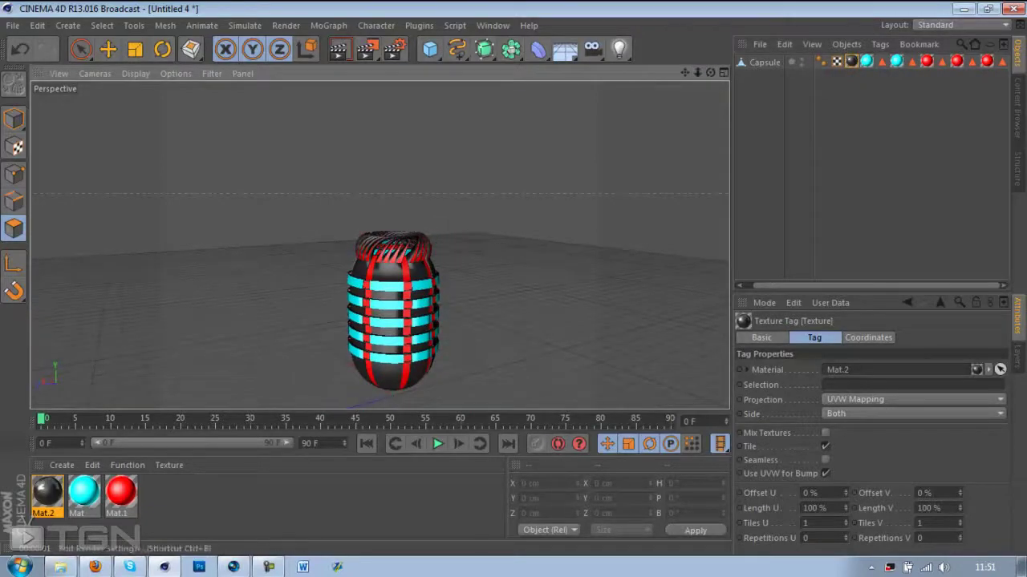
Set the render output width to 1980 pixels in the render settings.
{"action": "left_click", "coordinate": [393, 49]}
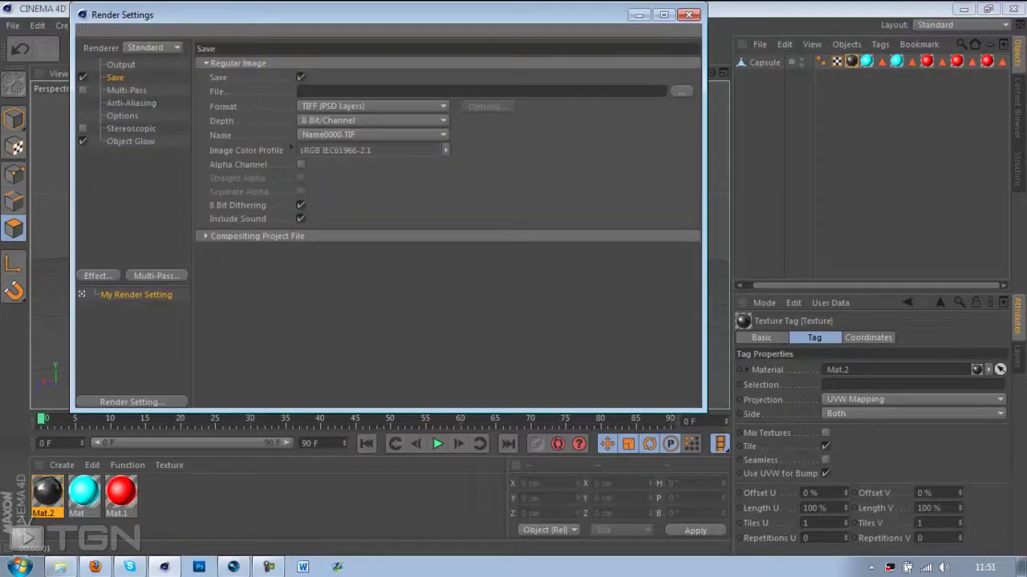
{"action": "left_click", "coordinate": [121, 65]}
{"action": "left_click", "coordinate": [296, 78]}
{"action": "key", "text": "BackSpace"}
{"action": "key", "text": "BackSpace"}
{"action": "key", "text": "BackSpace"}
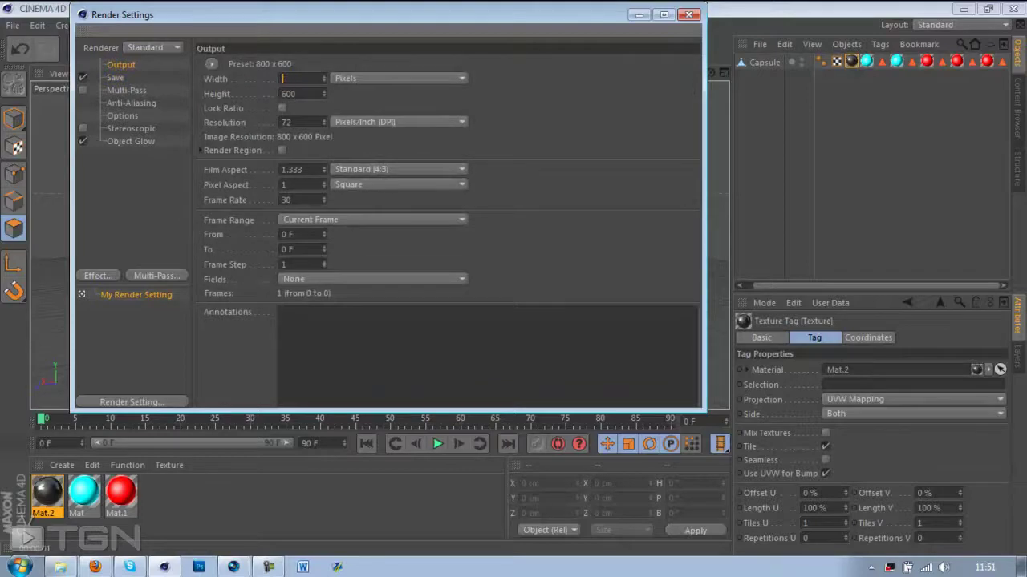
{"action": "type", "text": "1980"}
{"action": "key", "text": "Tab"}
{"action": "key", "text": "BackSpace"}
{"action": "key", "text": "BackSpace"}
{"action": "key", "text": "BackSpace"}
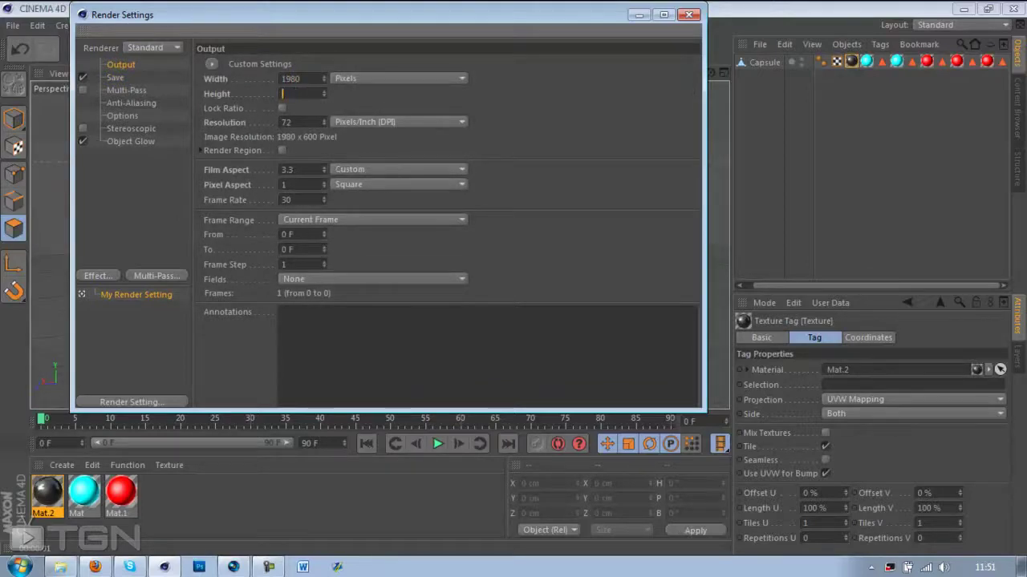
{"action": "type", "text": "1902"}
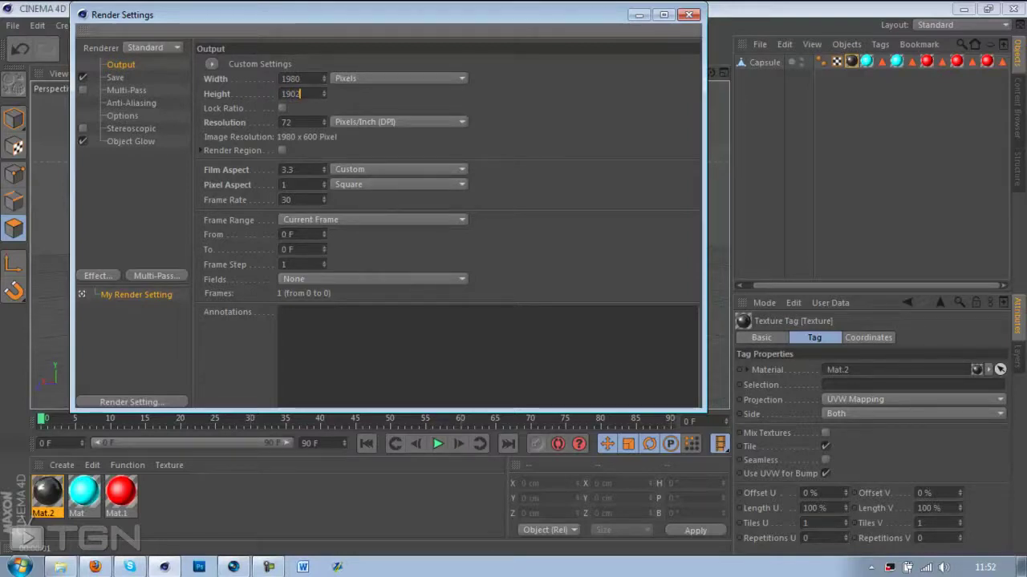
{"action": "key", "text": "Tab"}
Set the render output height to 1080 pixels.
{"action": "left_click", "coordinate": [300, 94]}
{"action": "key", "text": "BackSpace"}
{"action": "key", "text": "BackSpace"}
{"action": "key", "text": "BackSpace"}
{"action": "key", "text": "BackSpace"}
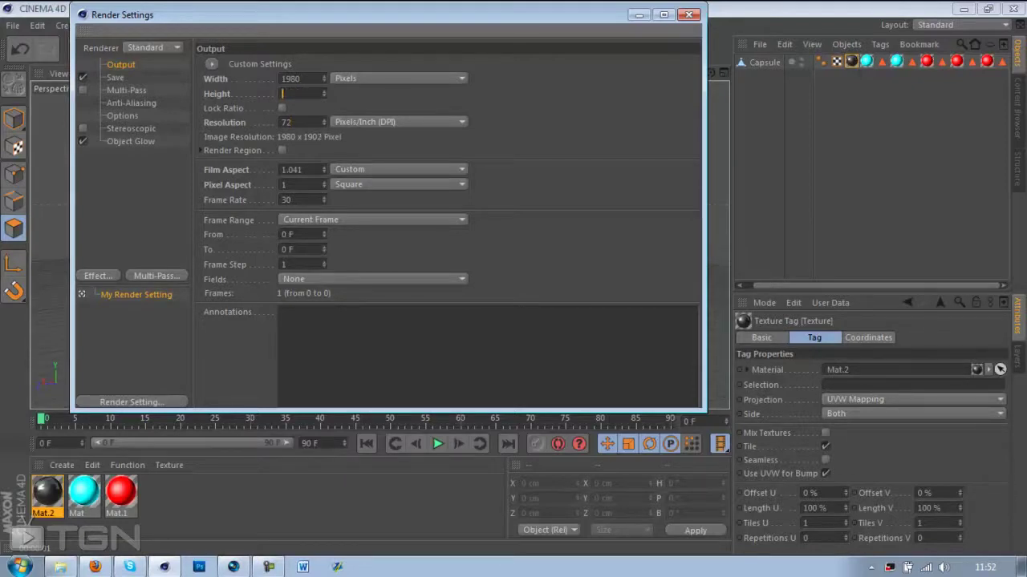
{"action": "type", "text": "1080"}
{"action": "key", "text": "Return"}
Set the render output resolution to 100 pixels per inch.
{"action": "left_click", "coordinate": [291, 123]}
{"action": "key", "text": "BackSpace"}
{"action": "key", "text": "BackSpace"}
{"action": "type", "text": "19"}
{"action": "key", "text": "BackSpace"}
{"action": "type", "text": "00"}
Choose PNG as the file format for saving the rendered image.
{"action": "left_click", "coordinate": [115, 77]}
{"action": "left_click", "coordinate": [373, 106]}
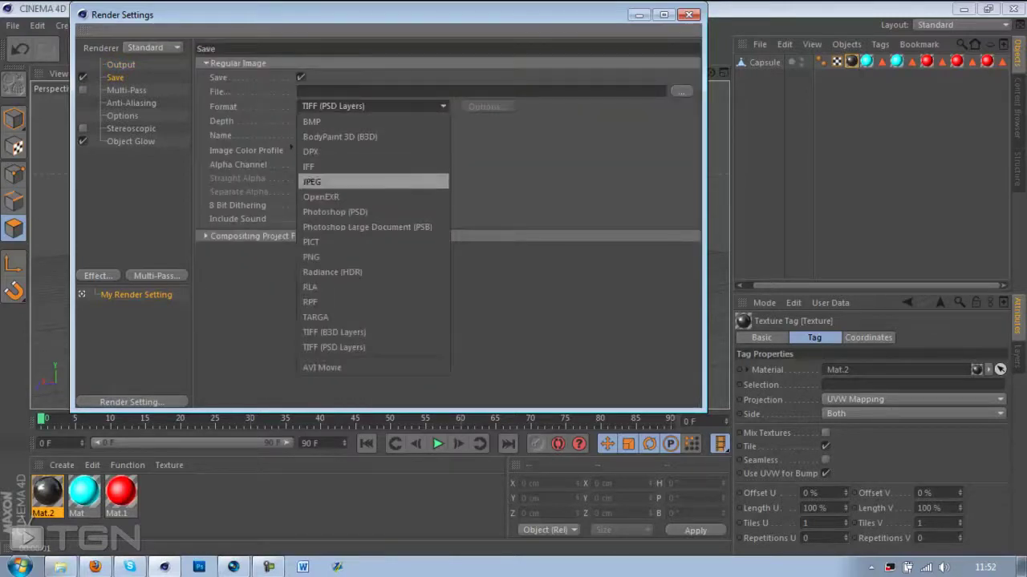
{"action": "left_click", "coordinate": [337, 257]}
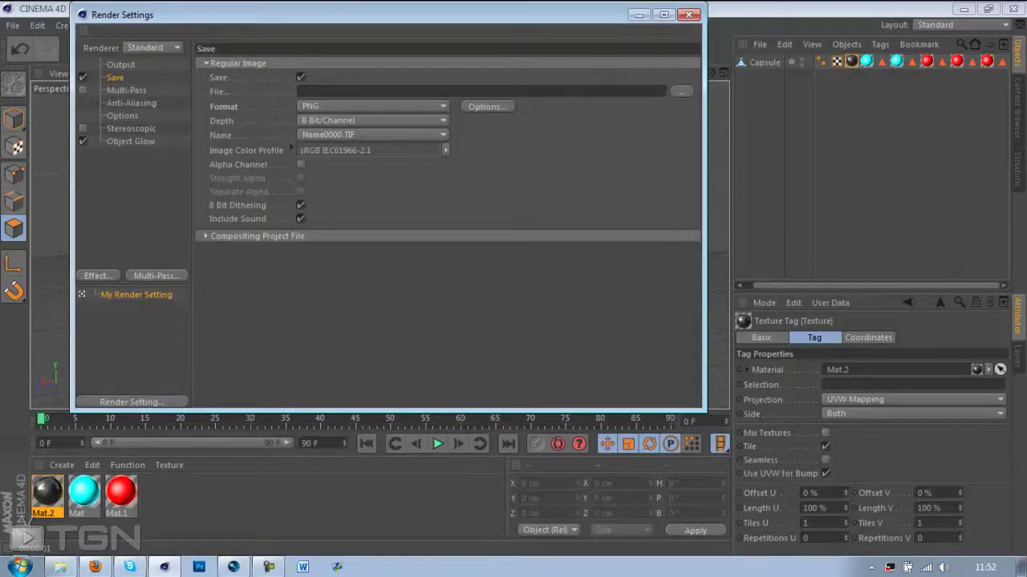
Set the render's save file to Tut model in the Models folder of Pictures and enable the alpha channel.
{"action": "left_click", "coordinate": [681, 92]}
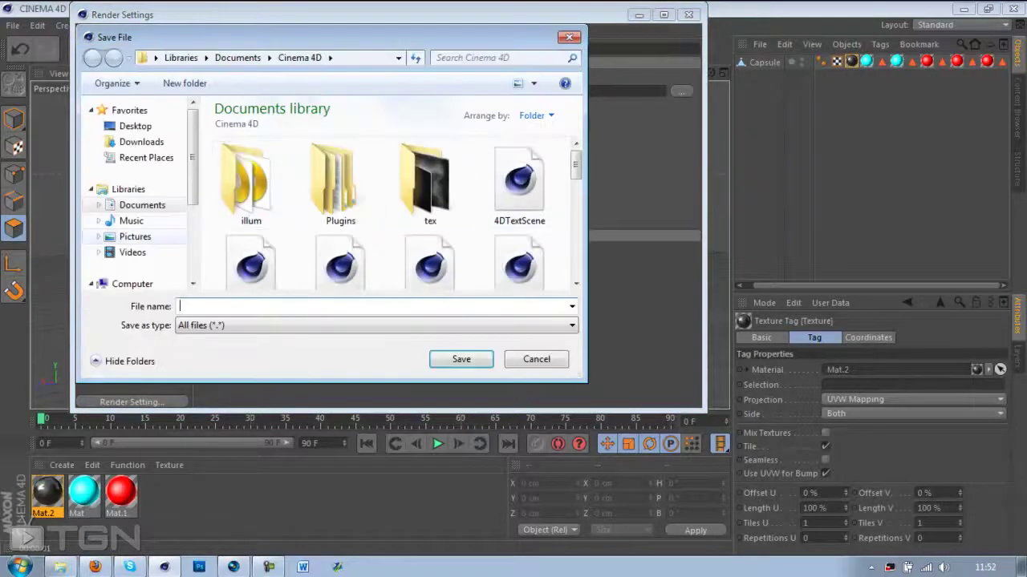
{"action": "left_click", "coordinate": [134, 236]}
{"action": "double_click", "coordinate": [511, 183]}
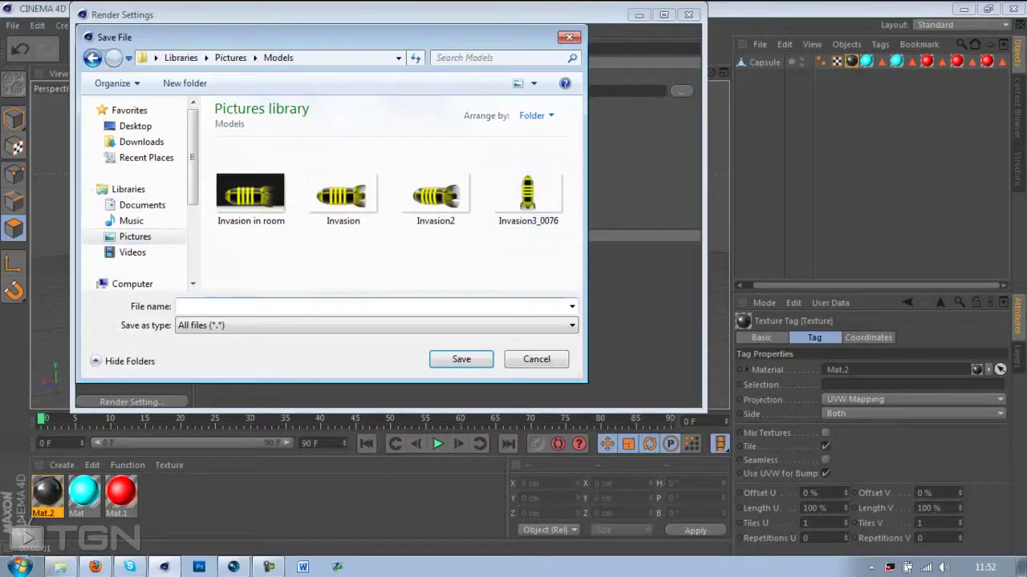
{"action": "type", "text": "Tut m"}
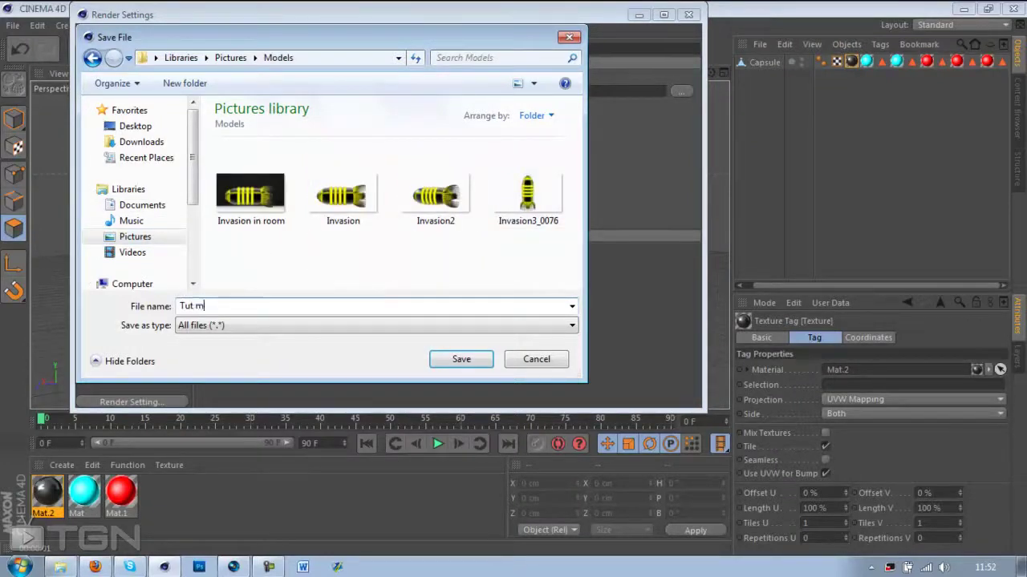
{"action": "type", "text": "odel"}
{"action": "key", "text": "Return"}
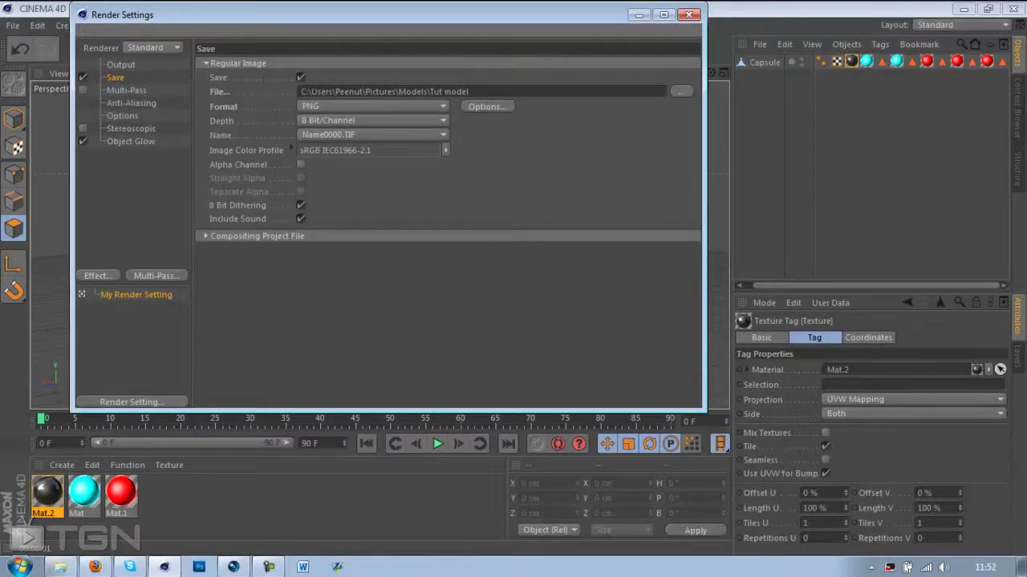
{"action": "left_click", "coordinate": [300, 164]}
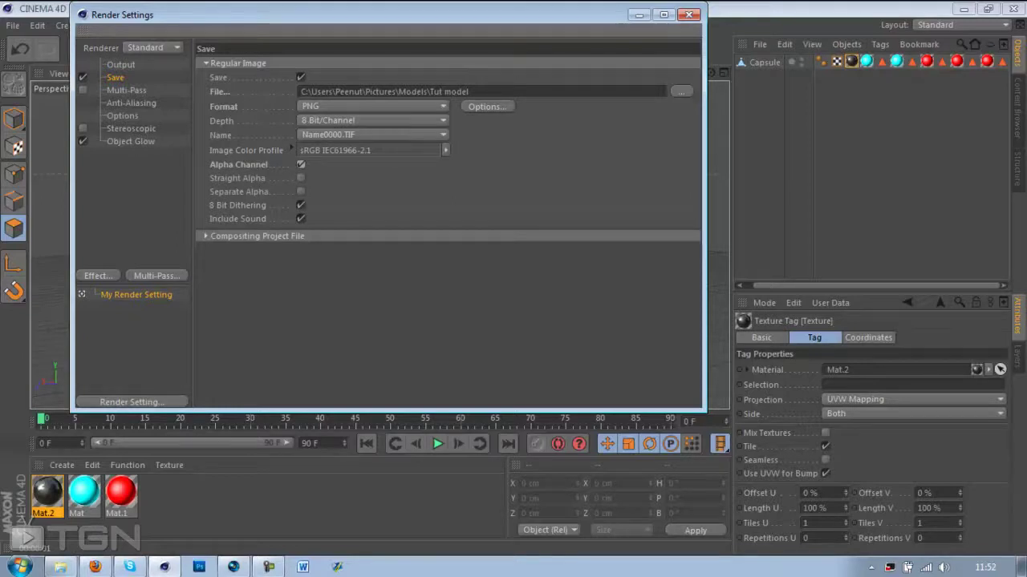
Set the render's anti-aliasing to Best with a maximum level of 2x2.
{"action": "left_click", "coordinate": [132, 103]}
{"action": "left_click", "coordinate": [353, 63]}
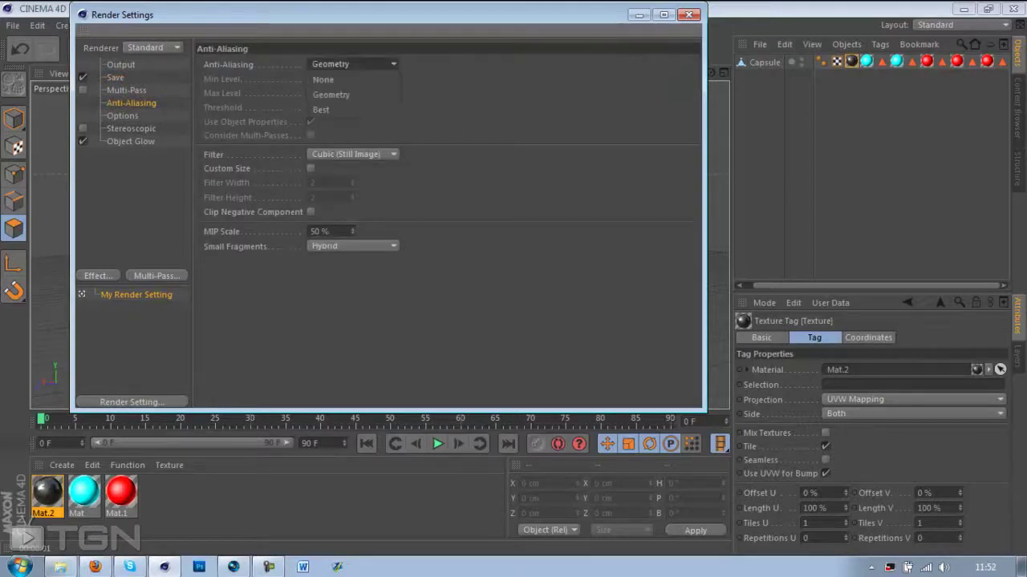
{"action": "left_click", "coordinate": [353, 107]}
{"action": "left_click", "coordinate": [353, 93]}
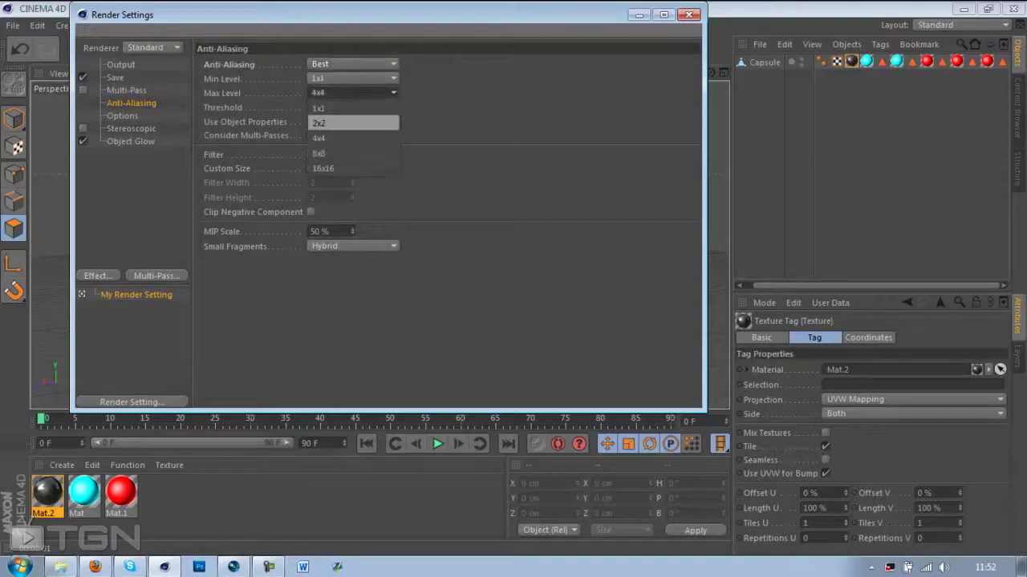
{"action": "left_click", "coordinate": [353, 122]}
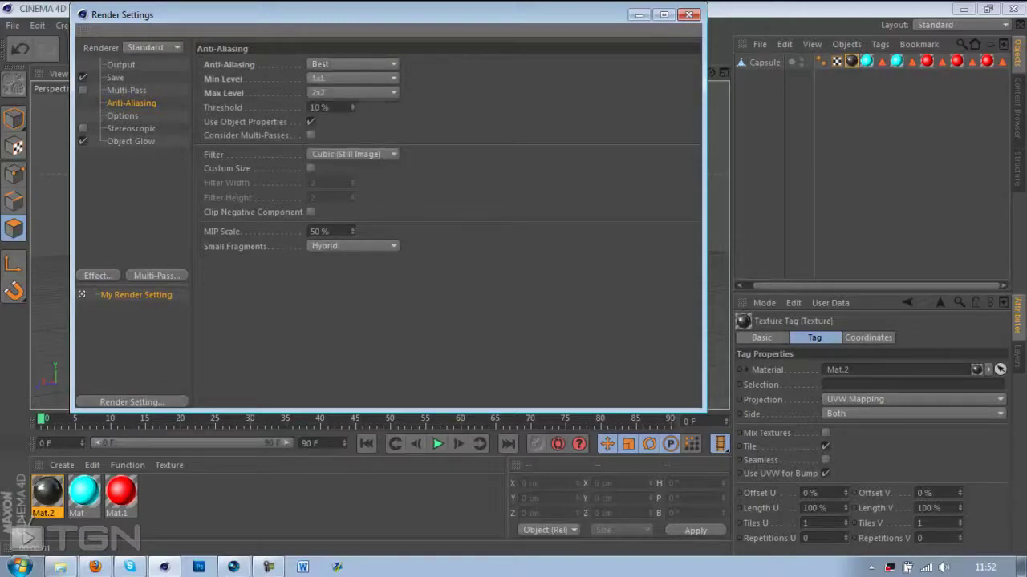
Add the Ambient Occlusion effect to the render settings.
{"action": "left_click", "coordinate": [131, 142]}
{"action": "left_click", "coordinate": [131, 128]}
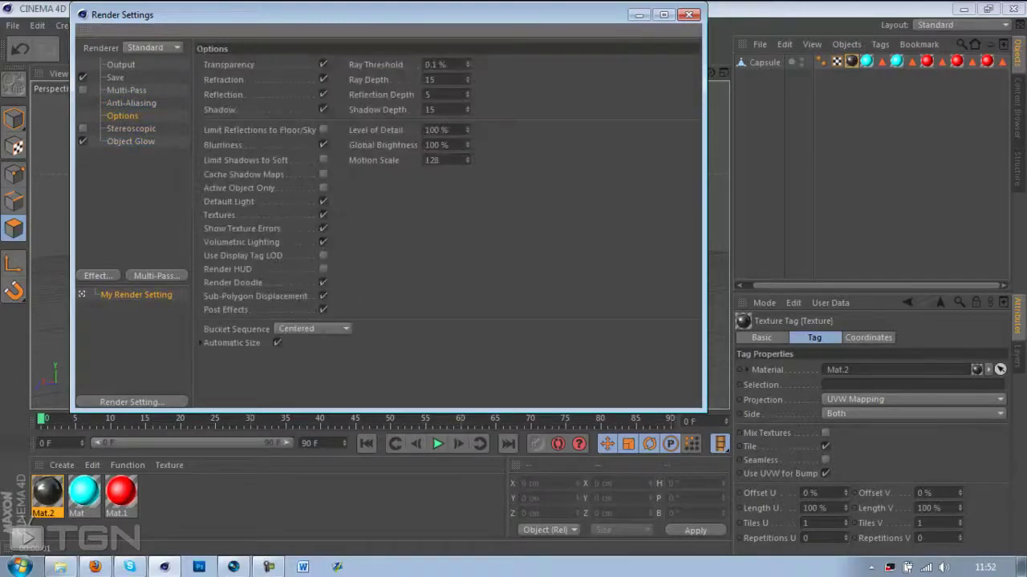
{"action": "left_click", "coordinate": [97, 275]}
{"action": "left_click", "coordinate": [165, 370]}
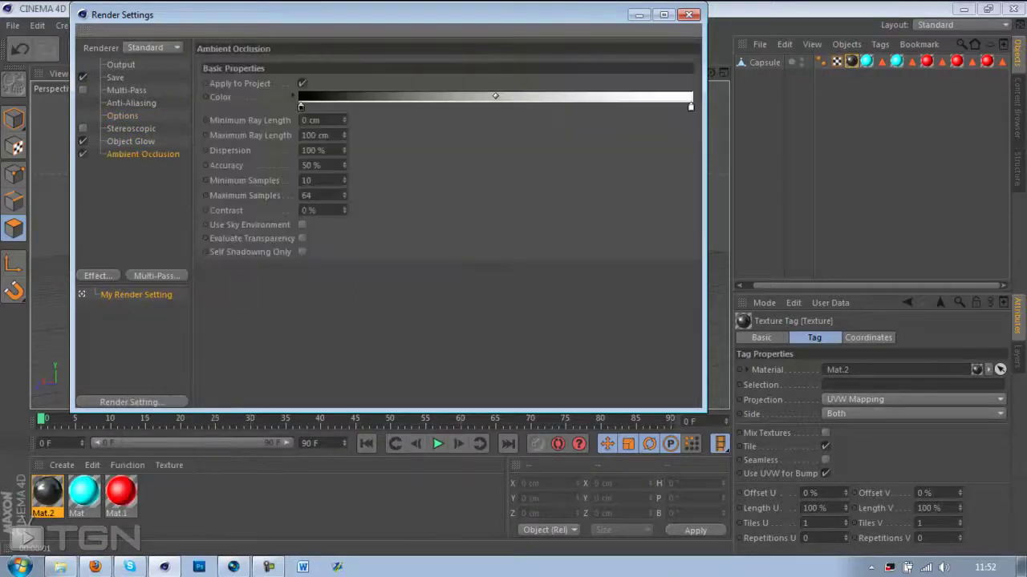
Add the Global Illumination effect and set its GI mode to IR + QMC (Still Image).
{"action": "left_click", "coordinate": [97, 275]}
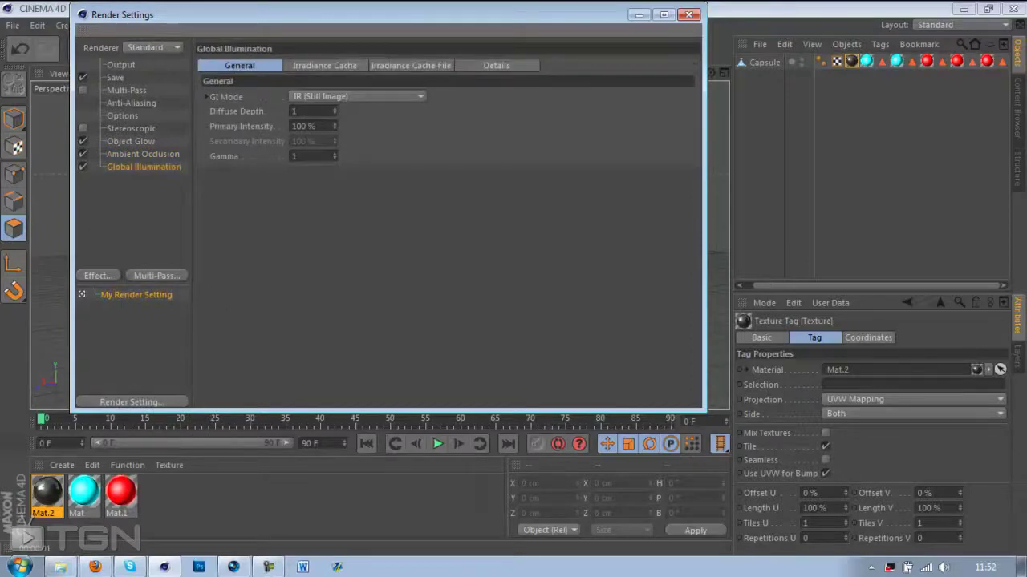
{"action": "left_click", "coordinate": [357, 96]}
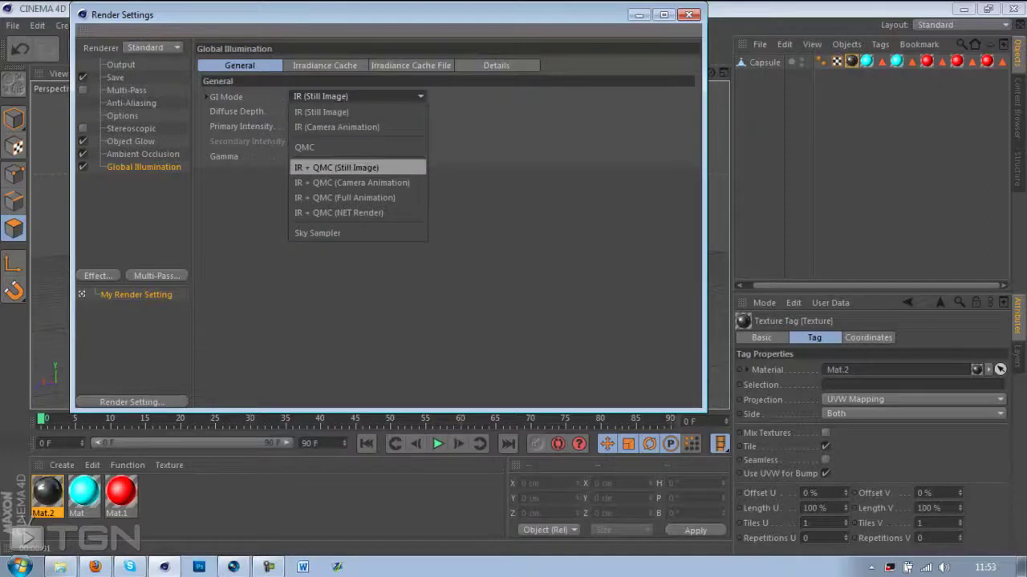
{"action": "left_click", "coordinate": [337, 167]}
Set the irradiance cache's stochastic samples and record density both to Low.
{"action": "left_click", "coordinate": [325, 65]}
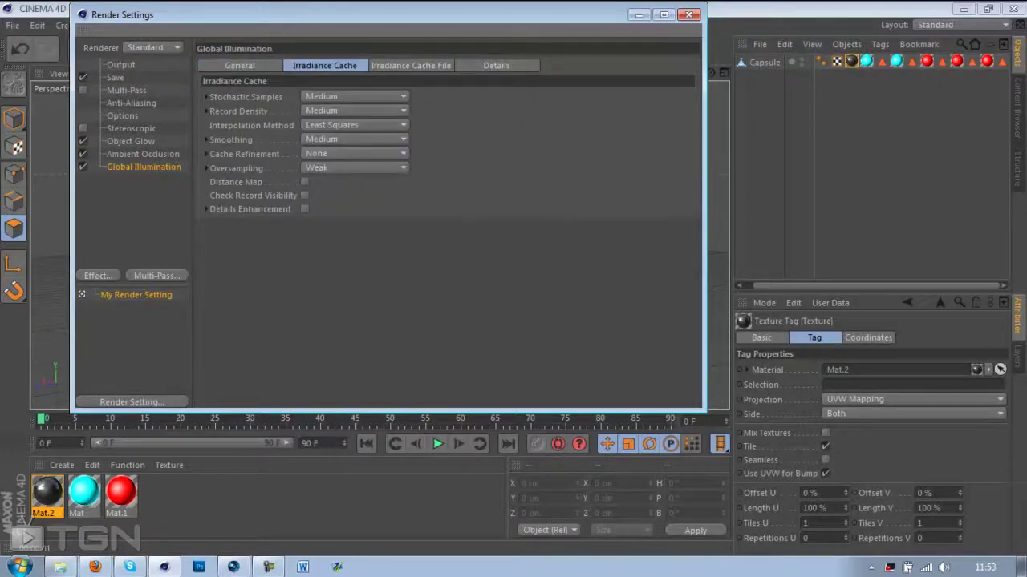
{"action": "left_click", "coordinate": [357, 97]}
{"action": "left_click", "coordinate": [337, 142]}
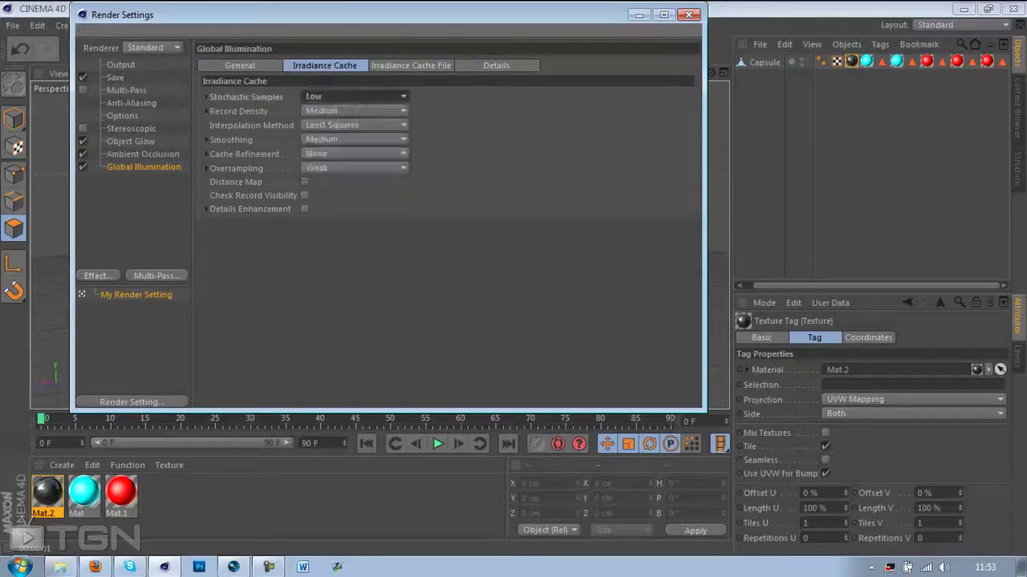
{"action": "left_click", "coordinate": [353, 111]}
{"action": "left_click", "coordinate": [329, 154]}
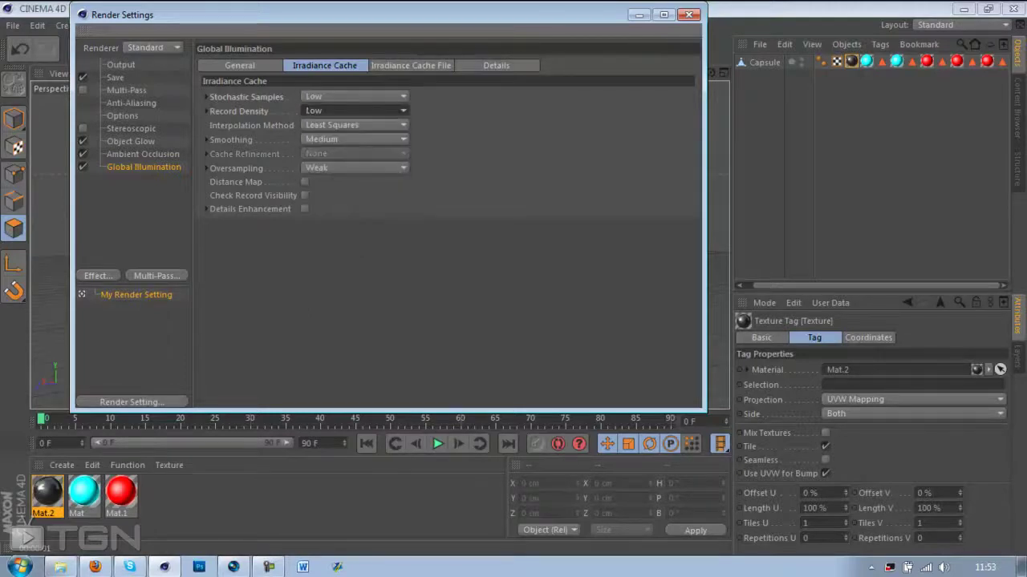
Set the irradiance cache's smoothing to Weak and oversampling to Minimal, and show the cache file options.
{"action": "left_click", "coordinate": [356, 139]}
{"action": "left_click", "coordinate": [325, 170]}
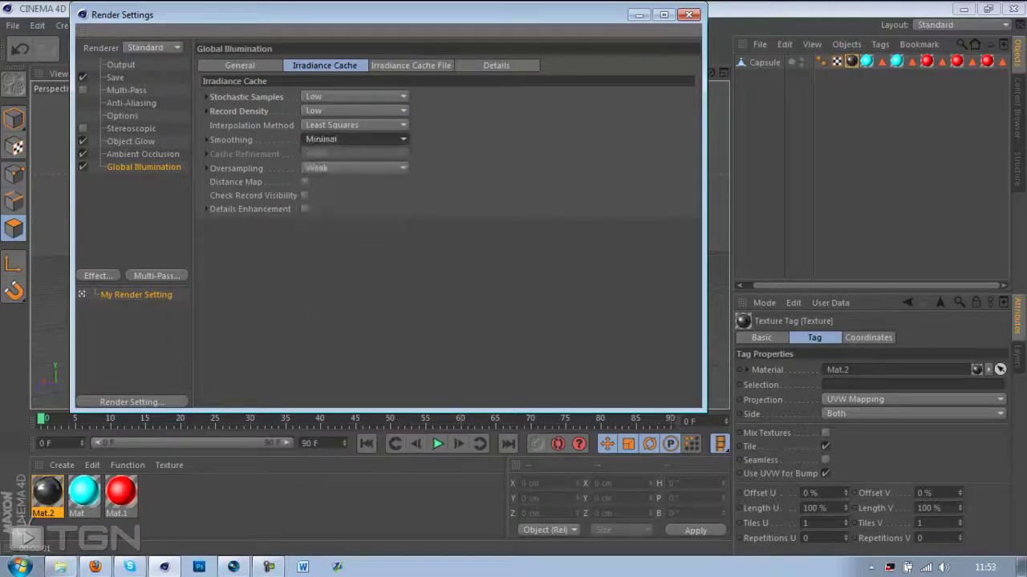
{"action": "left_click", "coordinate": [356, 168]}
{"action": "left_click", "coordinate": [356, 139]}
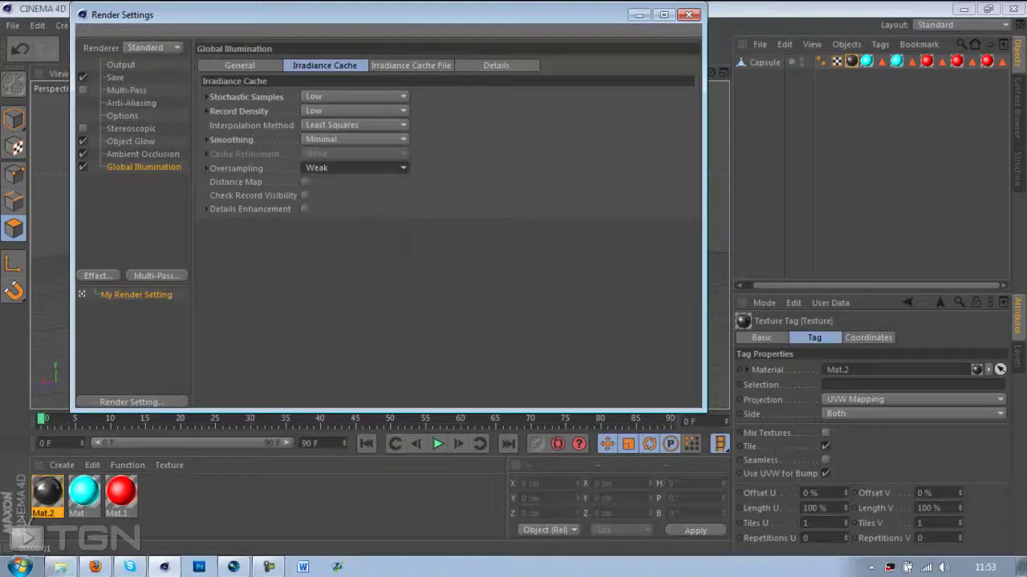
{"action": "left_click", "coordinate": [317, 185]}
{"action": "left_click", "coordinate": [355, 168]}
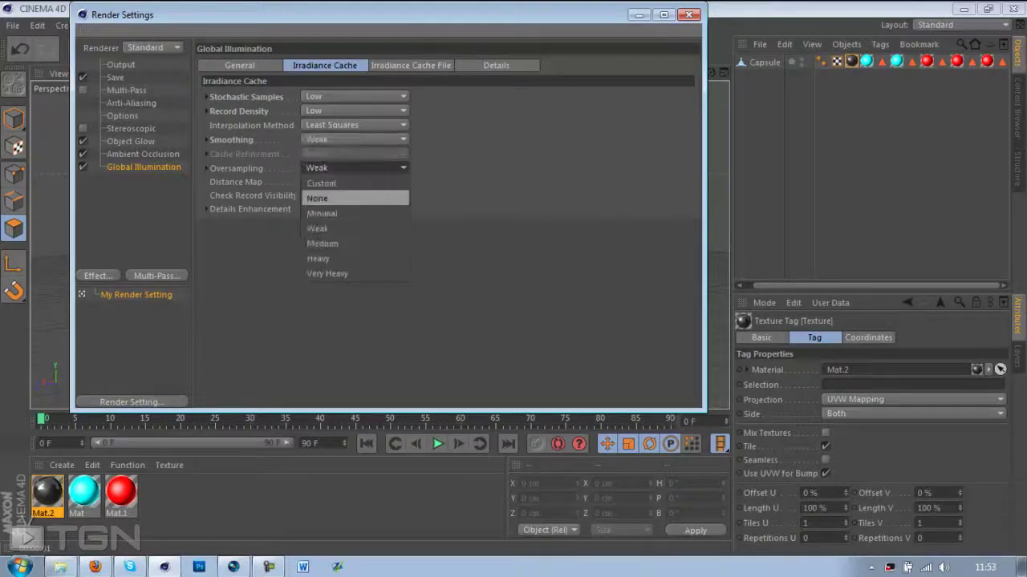
{"action": "left_click", "coordinate": [321, 213]}
{"action": "left_click", "coordinate": [410, 65]}
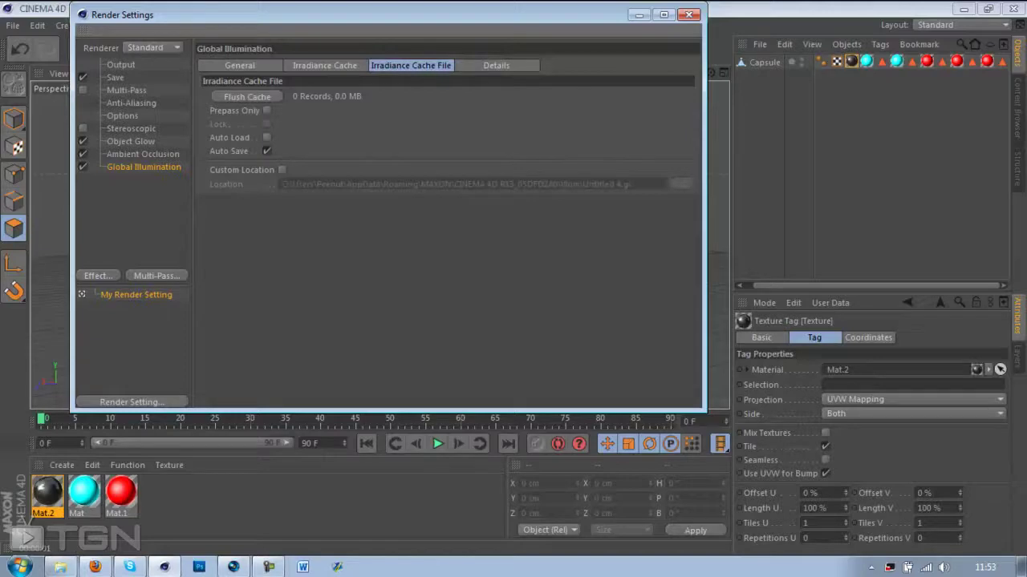
Turn off Auto Save for the irradiance cache file and close the render settings.
{"action": "left_click", "coordinate": [267, 150]}
{"action": "left_click", "coordinate": [689, 14]}
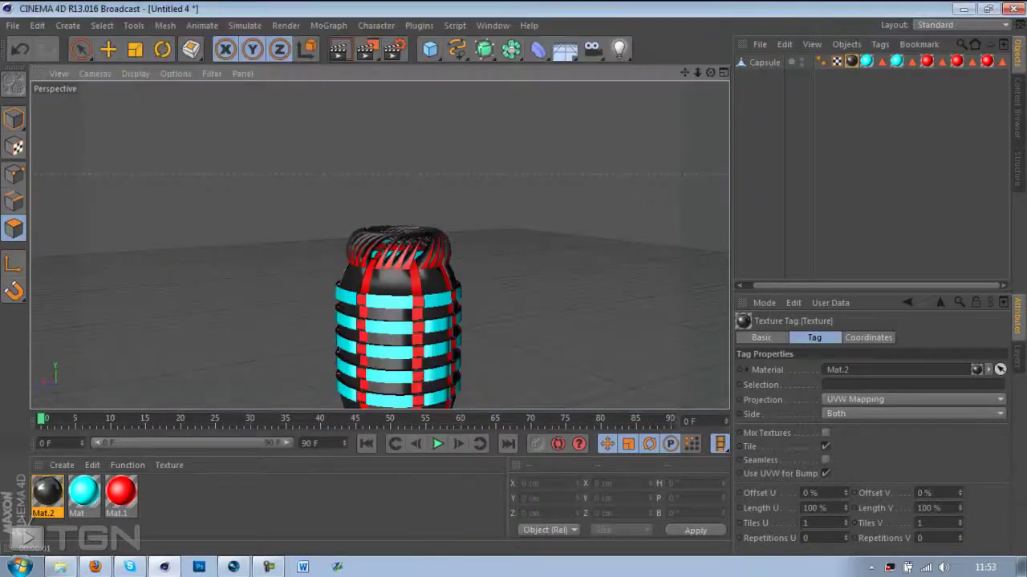
Duplicate the capsule object and work on the copy as a whole model.
{"action": "left_click_drag", "start_coordinate": [710, 73], "coordinate": [612, 26]}
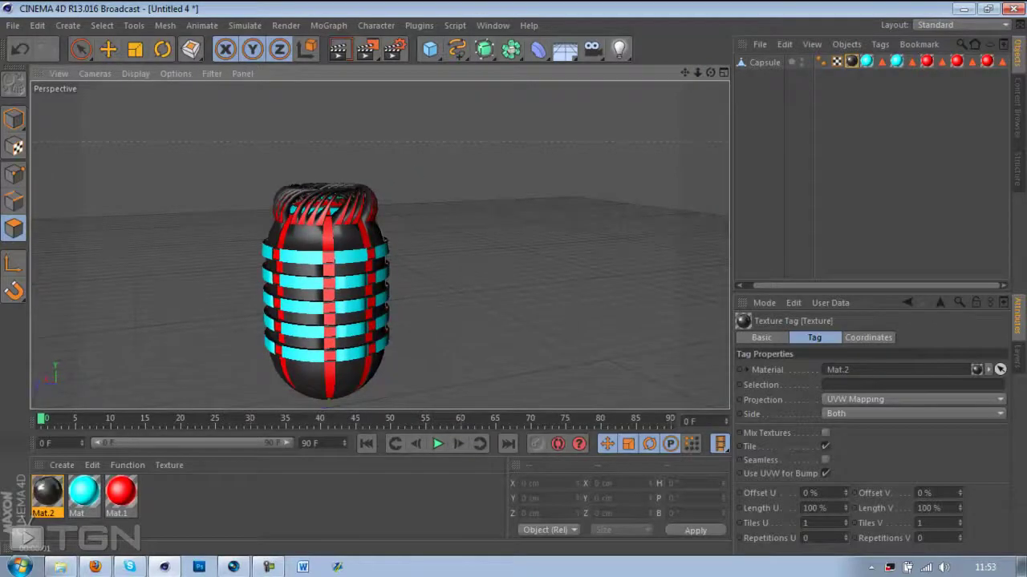
{"action": "left_click_drag", "start_coordinate": [698, 73], "coordinate": [721, 54]}
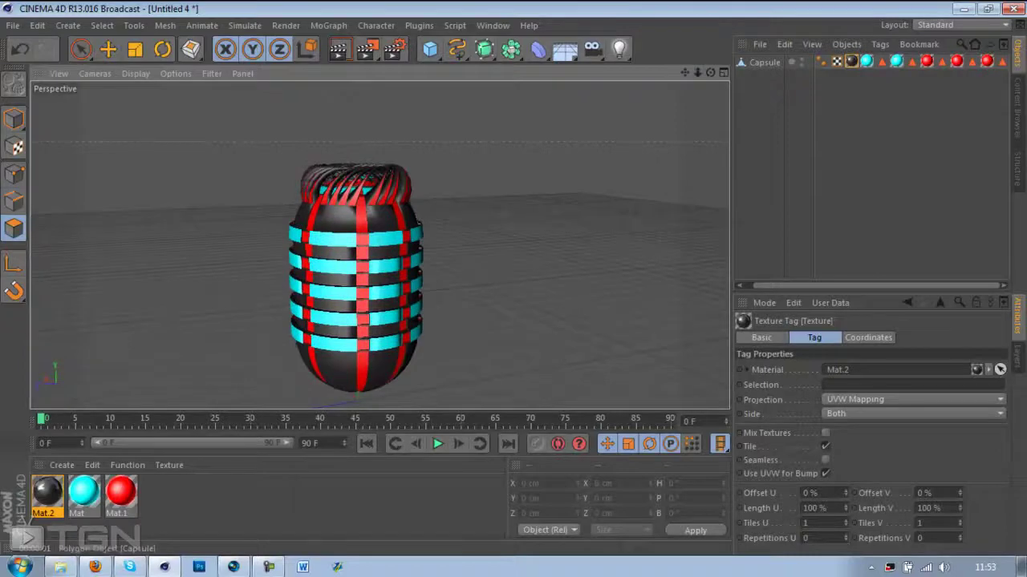
{"action": "left_click", "coordinate": [764, 62]}
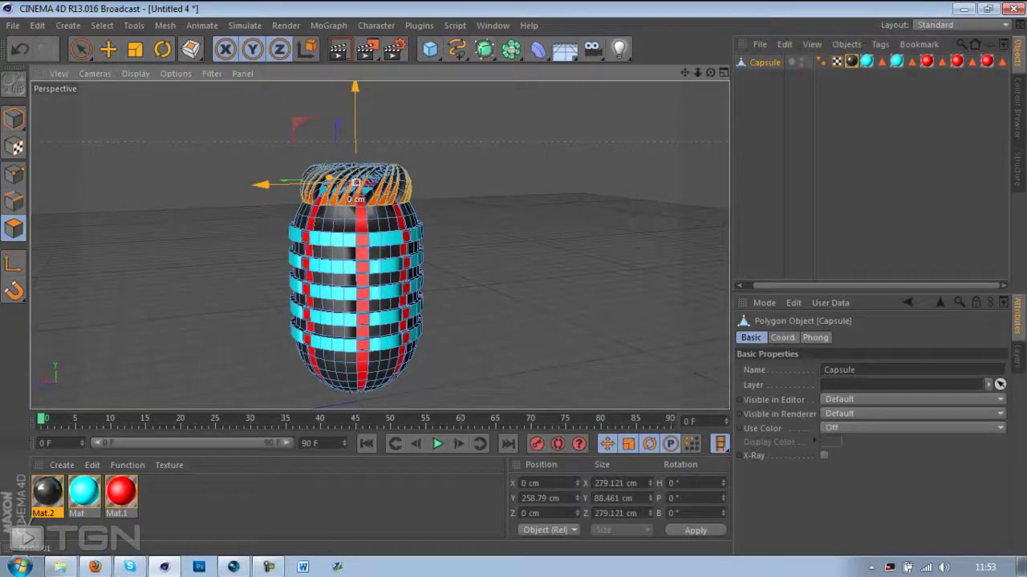
{"action": "key", "text": "ctrl+v"}
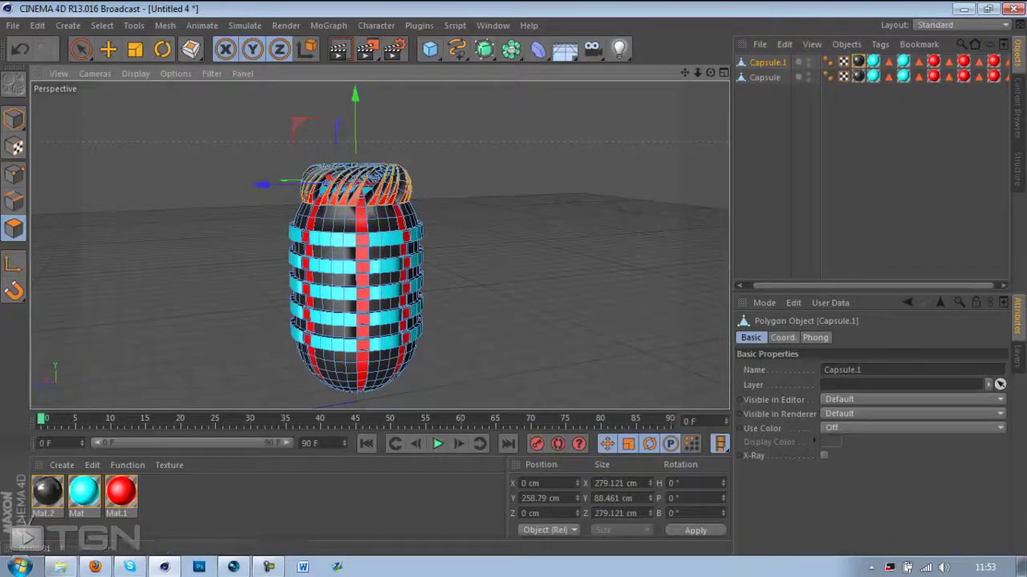
{"action": "left_click_drag", "start_coordinate": [711, 72], "coordinate": [680, 70]}
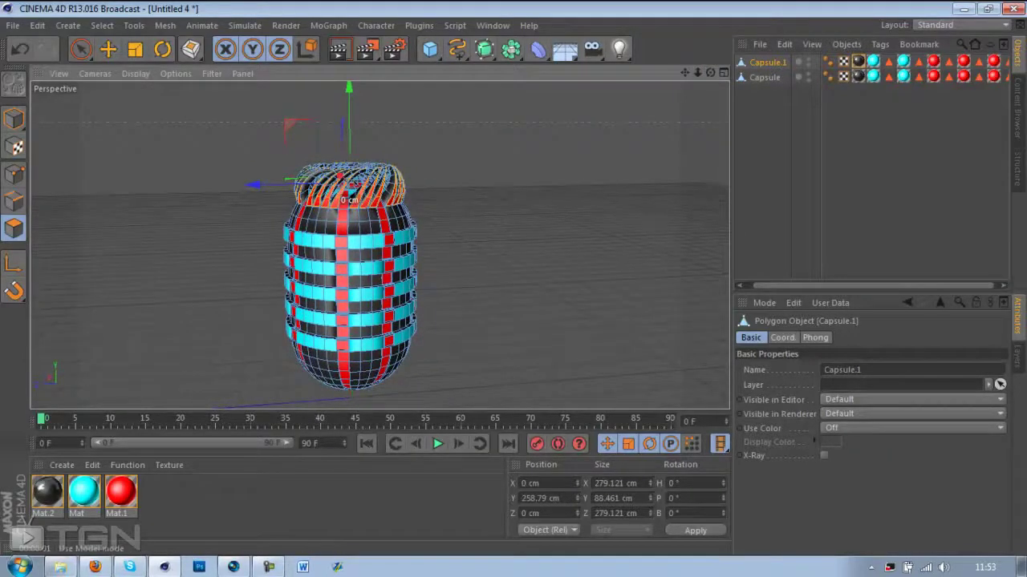
{"action": "left_click", "coordinate": [14, 119]}
{"action": "left_click", "coordinate": [162, 50]}
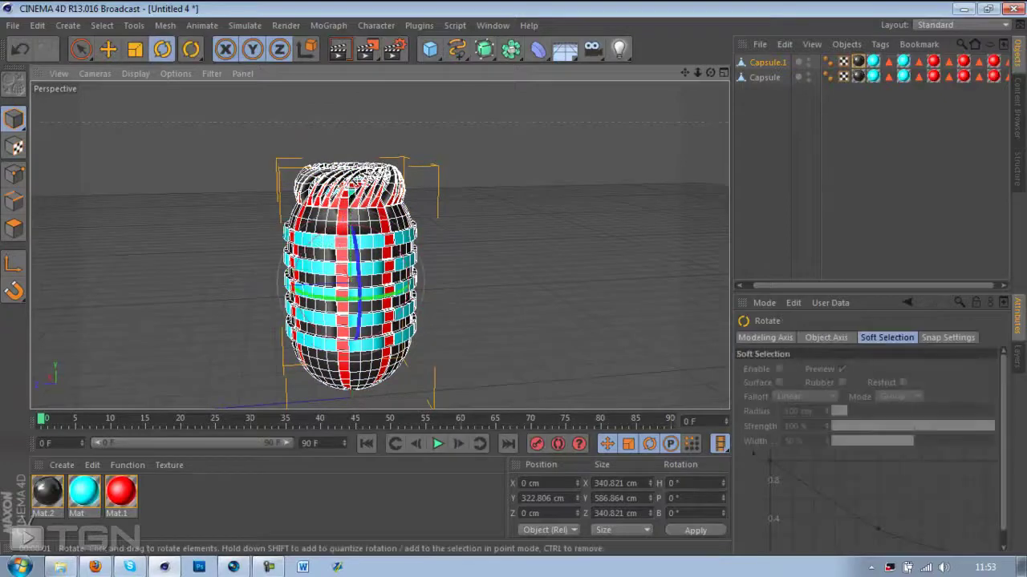
{"action": "left_click_drag", "start_coordinate": [351, 229], "coordinate": [370, 232]}
{"action": "key", "text": "ctrl+z"}
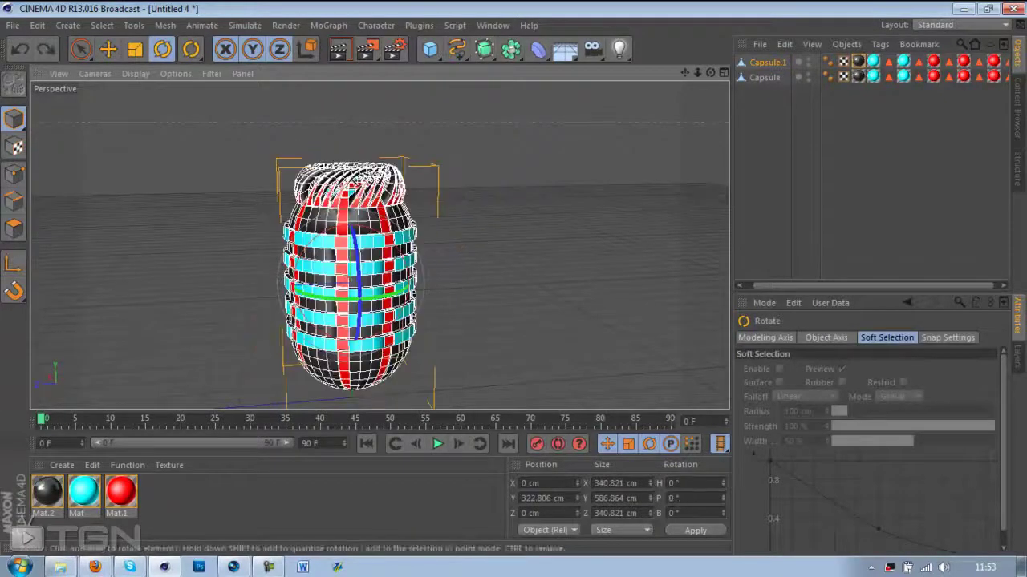
Move the capsule copy beside the original to about -389 cm in Z and tilt it to a -35° pitch.
{"action": "key", "text": "e"}
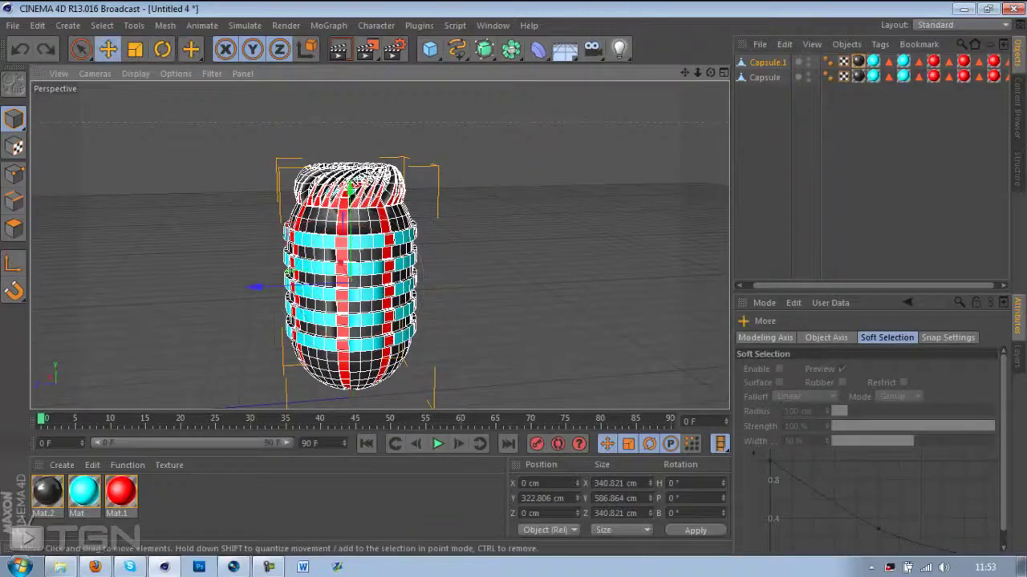
{"action": "left_click_drag", "start_coordinate": [251, 286], "coordinate": [401, 281]}
{"action": "key", "text": "r"}
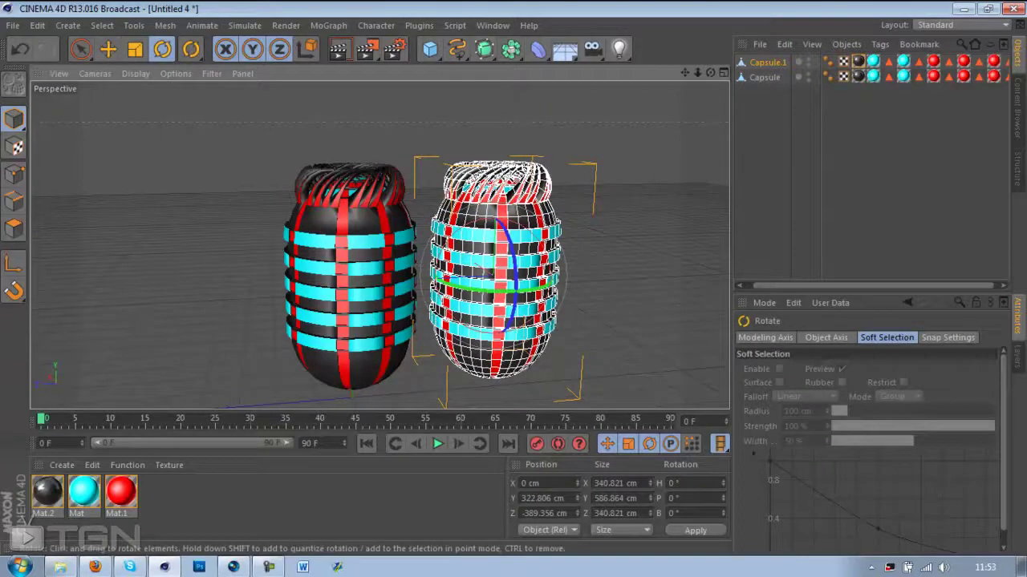
{"action": "left_click_drag", "start_coordinate": [481, 289], "coordinate": [529, 290]}
{"action": "key", "text": "ctrl+z"}
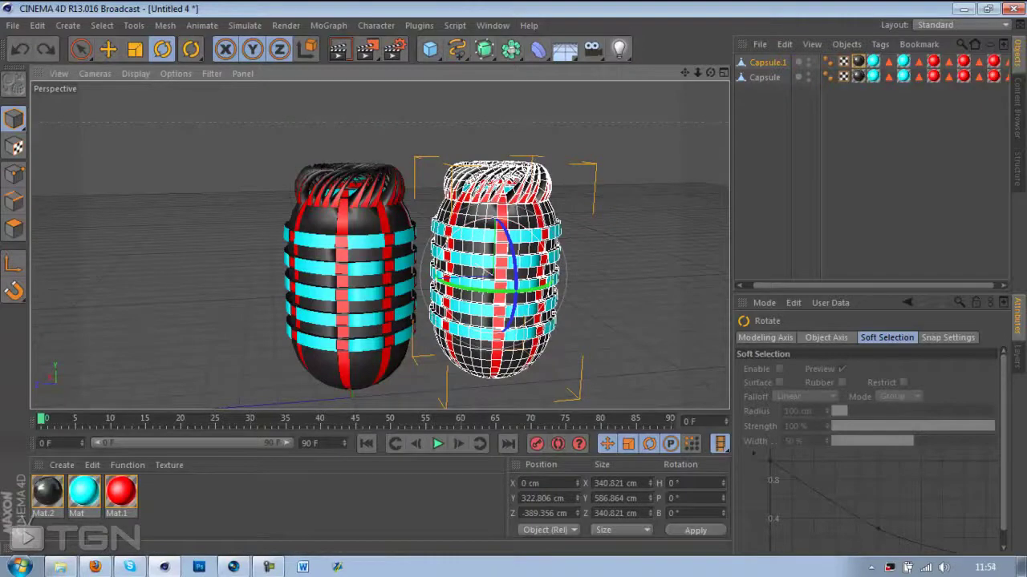
{"action": "left_click_drag", "start_coordinate": [490, 271], "coordinate": [453, 251]}
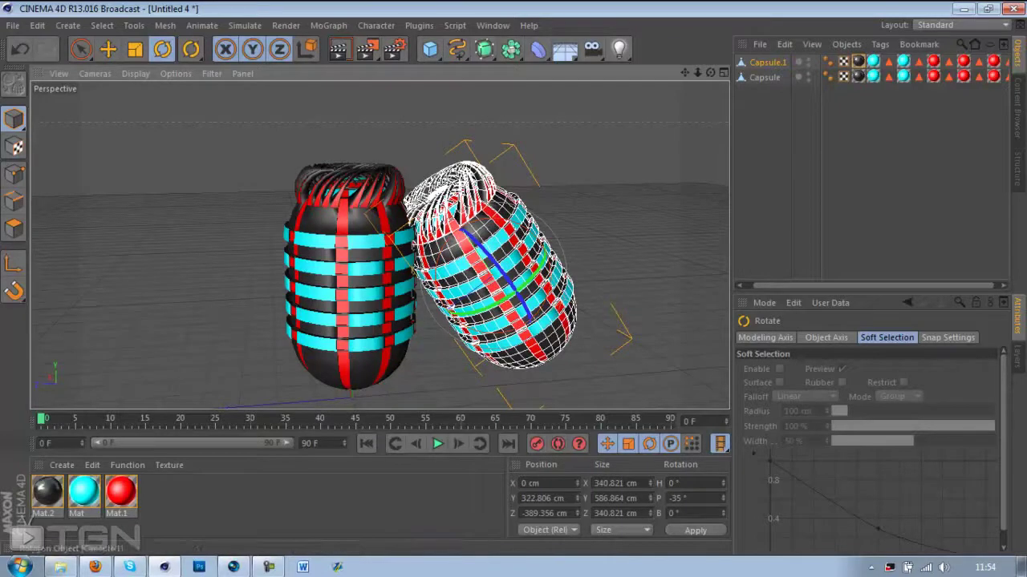
Tilt the original capsule to a 35° pitch and move it to about 411 cm in Y and 188 cm in Z.
{"action": "left_click", "coordinate": [765, 77]}
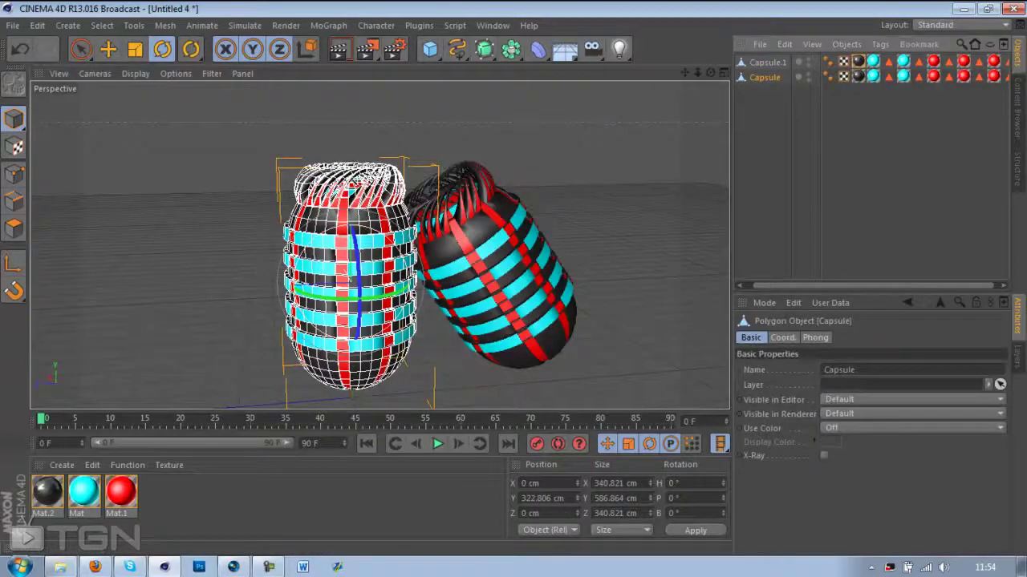
{"action": "left_click_drag", "start_coordinate": [346, 206], "coordinate": [321, 212]}
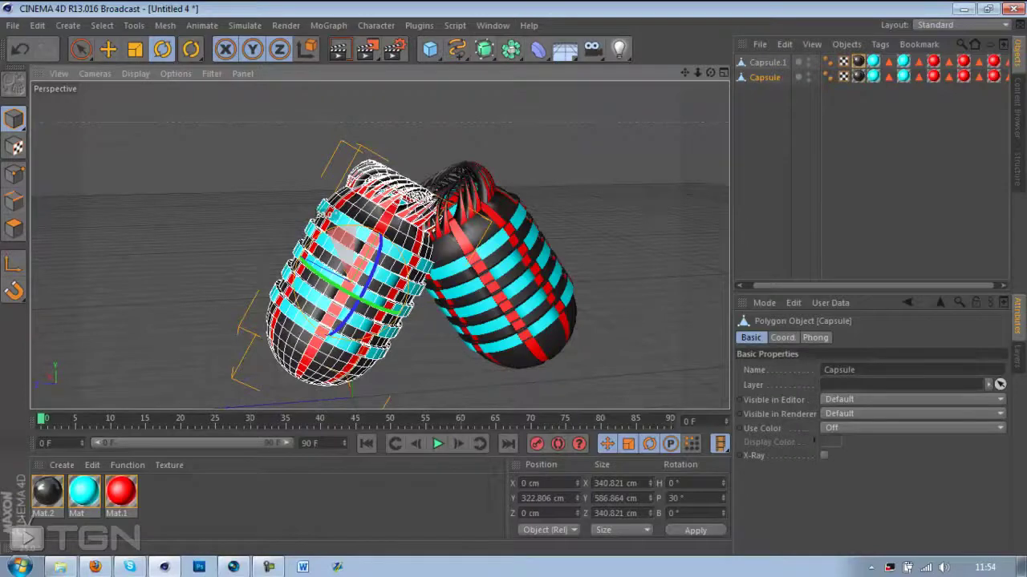
{"action": "left_click_drag", "start_coordinate": [321, 212], "coordinate": [319, 211]}
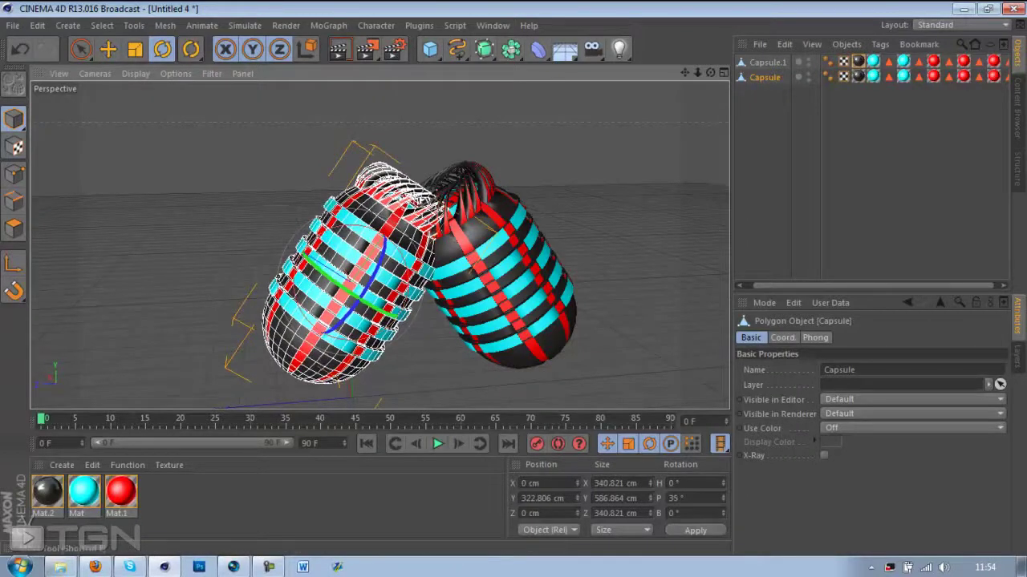
{"action": "left_click", "coordinate": [109, 50]}
{"action": "mouse_move", "coordinate": [407, 205]}
{"action": "left_mouse_down"}
{"action": "mouse_move", "coordinate": [386, 238]}
{"action": "mouse_move", "coordinate": [395, 218]}
{"action": "left_mouse_up"}
{"action": "left_click_drag", "start_coordinate": [261, 247], "coordinate": [192, 200]}
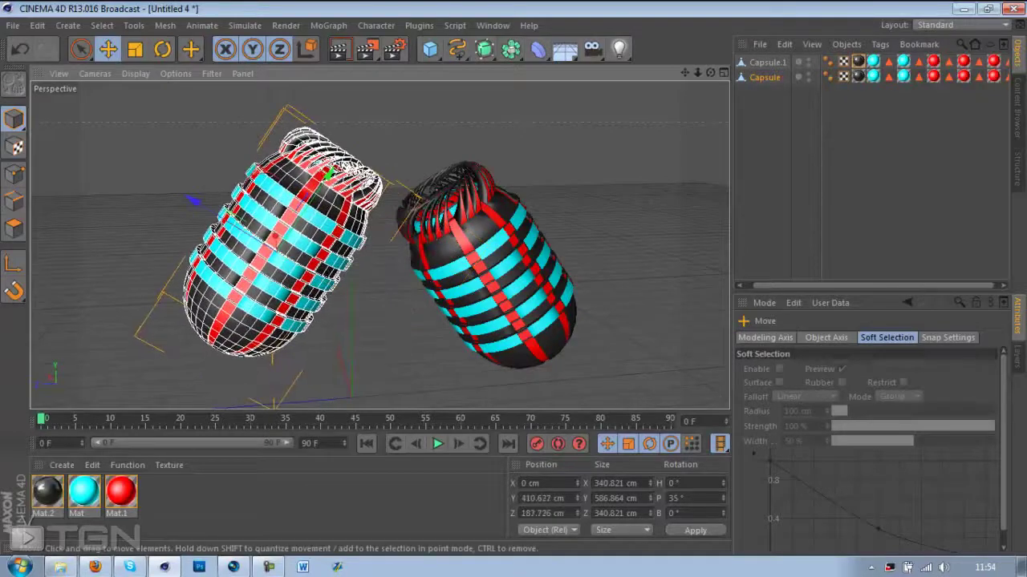
Move the capsule copy up and outward to about 381 cm in Y and -555 cm in Z.
{"action": "left_click", "coordinate": [767, 63]}
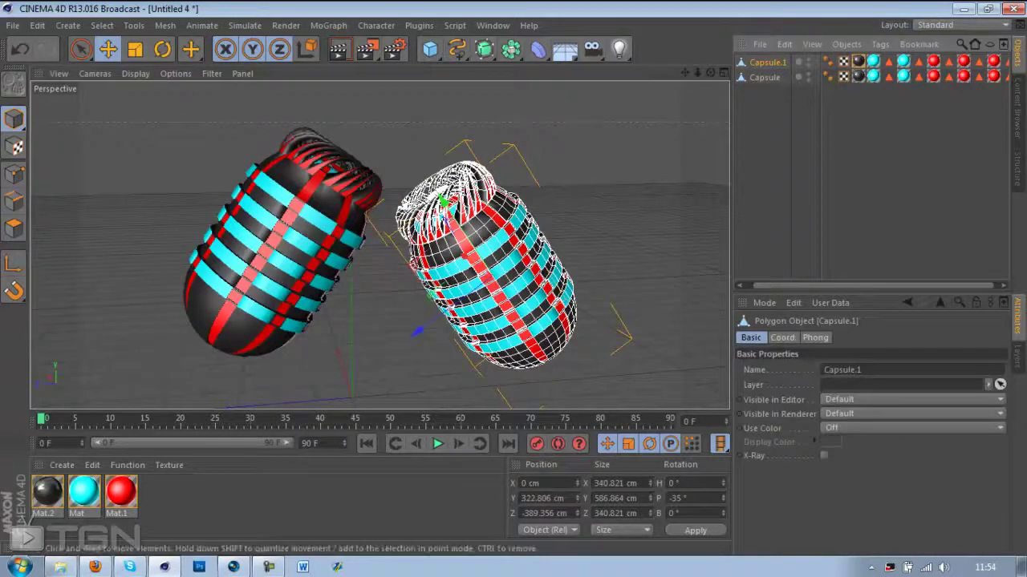
{"action": "left_click_drag", "start_coordinate": [417, 329], "coordinate": [467, 294]}
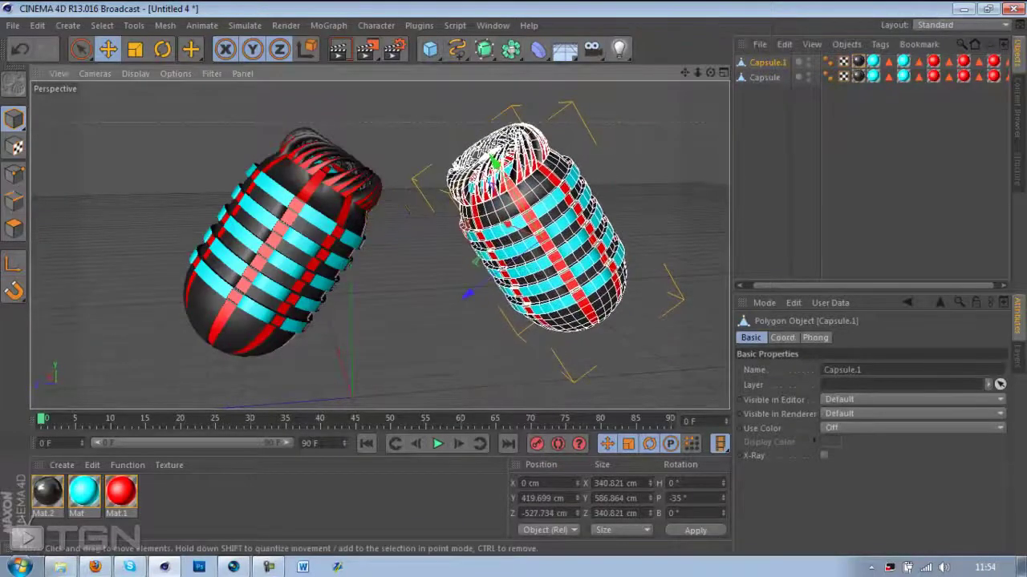
{"action": "mouse_move", "coordinate": [710, 73]}
{"action": "left_mouse_down"}
{"action": "mouse_move", "coordinate": [505, 114]}
{"action": "mouse_move", "coordinate": [433, 102]}
{"action": "mouse_move", "coordinate": [461, 92]}
{"action": "mouse_move", "coordinate": [626, 132]}
{"action": "mouse_move", "coordinate": [642, 73]}
{"action": "mouse_move", "coordinate": [625, 63]}
{"action": "mouse_move", "coordinate": [629, 50]}
{"action": "left_mouse_up"}
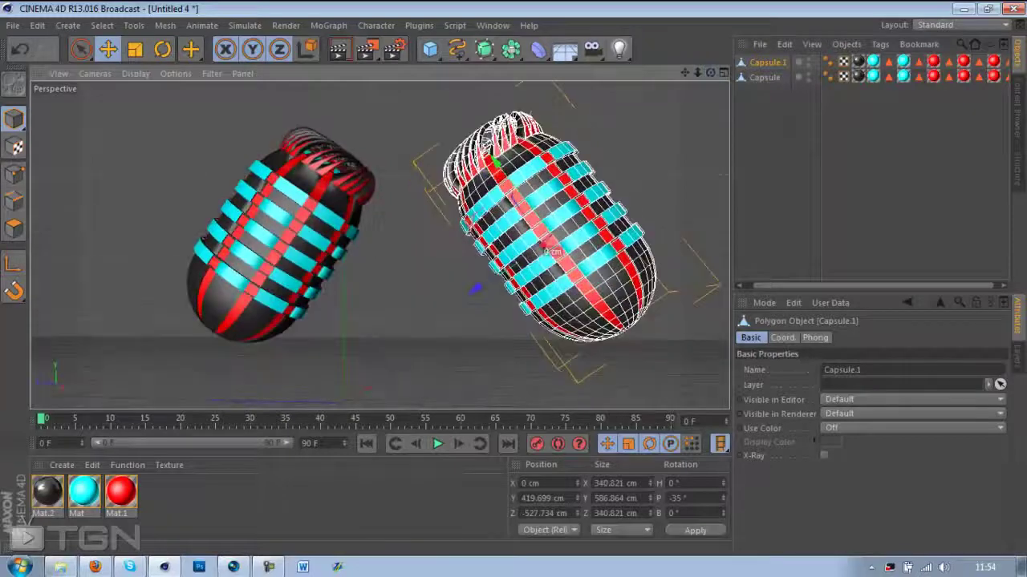
{"action": "left_click_drag", "start_coordinate": [495, 163], "coordinate": [507, 178]}
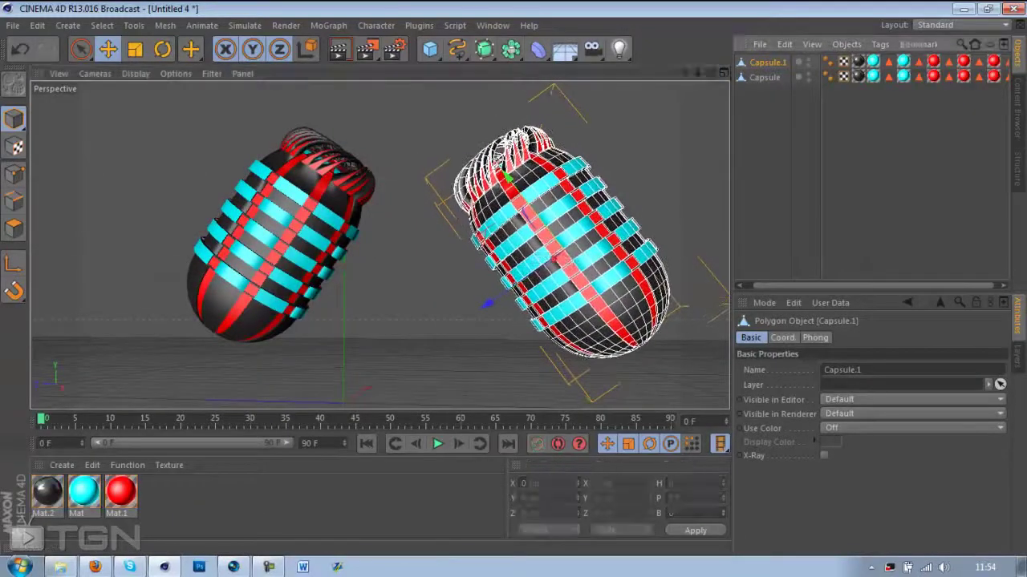
{"action": "left_click", "coordinate": [633, 120]}
Raise the capsule copy slightly so that it lines up with the original capsule.
{"action": "mouse_move", "coordinate": [711, 73]}
{"action": "left_mouse_down"}
{"action": "mouse_move", "coordinate": [681, 68]}
{"action": "mouse_move", "coordinate": [742, 89]}
{"action": "mouse_move", "coordinate": [706, 104]}
{"action": "mouse_move", "coordinate": [718, 69]}
{"action": "mouse_move", "coordinate": [733, 85]}
{"action": "mouse_move", "coordinate": [702, 100]}
{"action": "mouse_move", "coordinate": [710, 87]}
{"action": "left_mouse_up"}
{"action": "left_click", "coordinate": [764, 77]}
{"action": "left_click", "coordinate": [768, 62]}
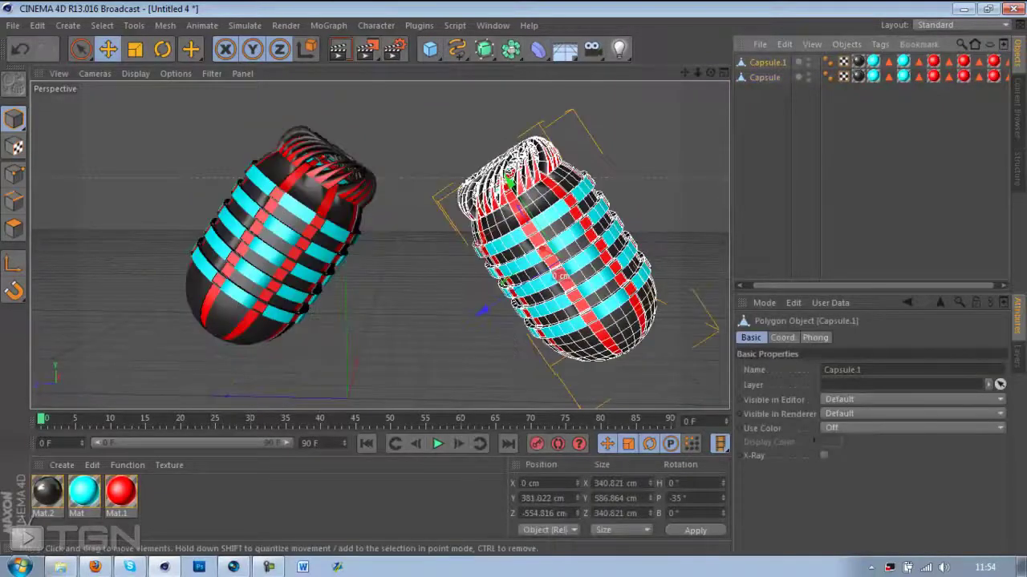
{"action": "left_click_drag", "start_coordinate": [509, 183], "coordinate": [503, 172]}
Deselect the capsules and render the active view with both of them in frame.
{"action": "left_click", "coordinate": [790, 161]}
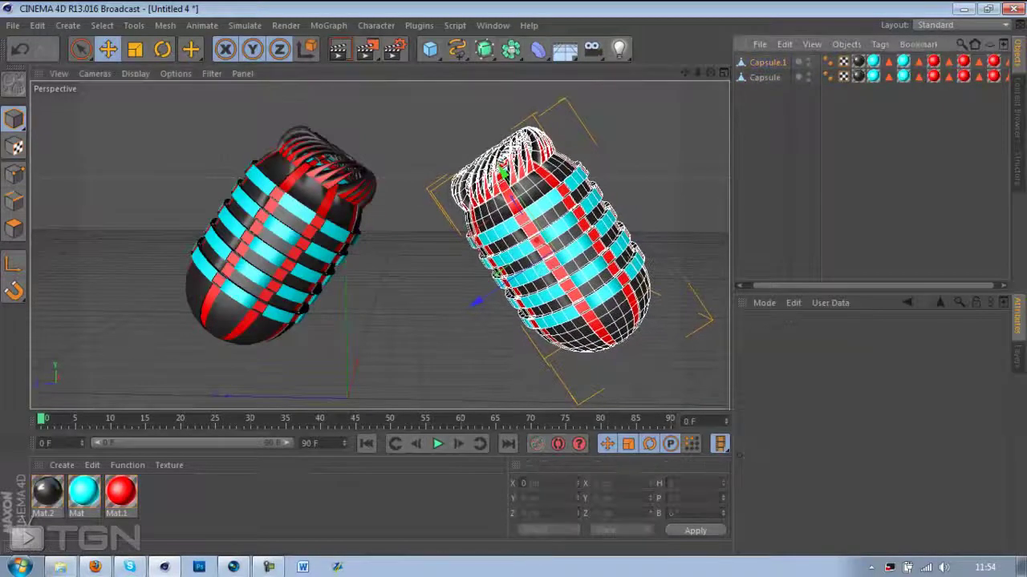
{"action": "left_click_drag", "start_coordinate": [685, 73], "coordinate": [648, 58]}
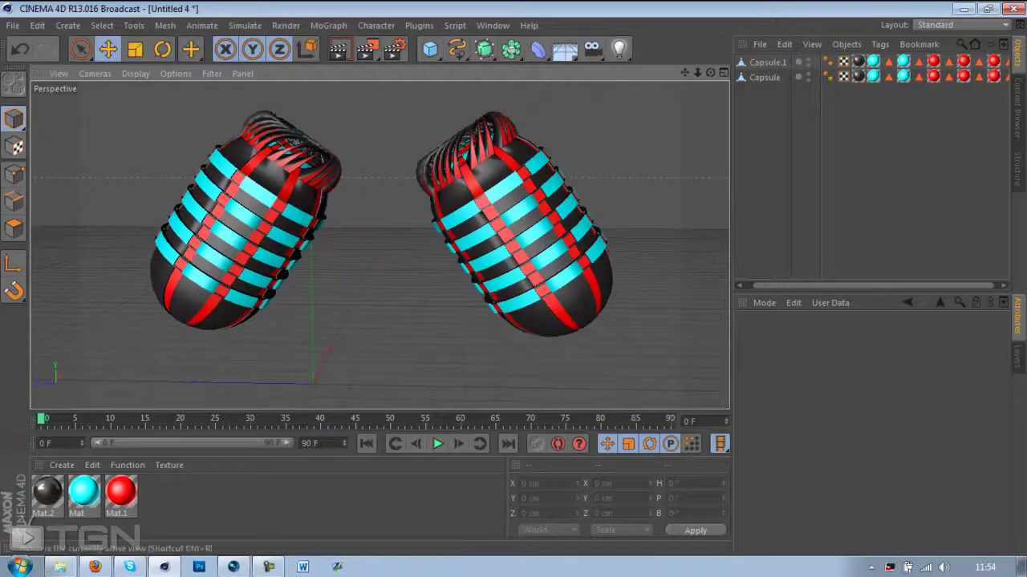
{"action": "left_click", "coordinate": [338, 49]}
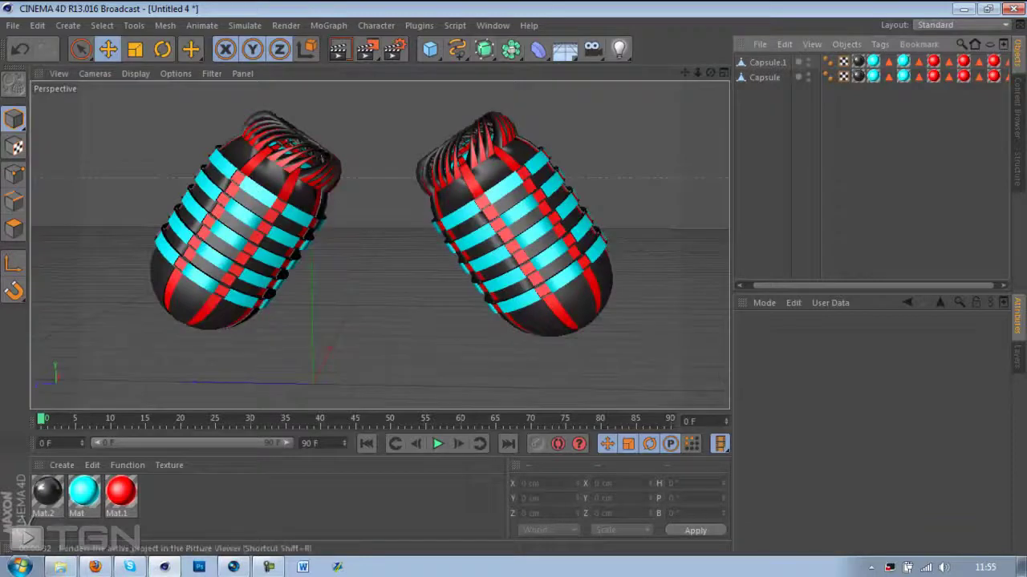
Set the Global Illumination GI mode to IR (Still Image).
{"action": "left_click", "coordinate": [393, 50]}
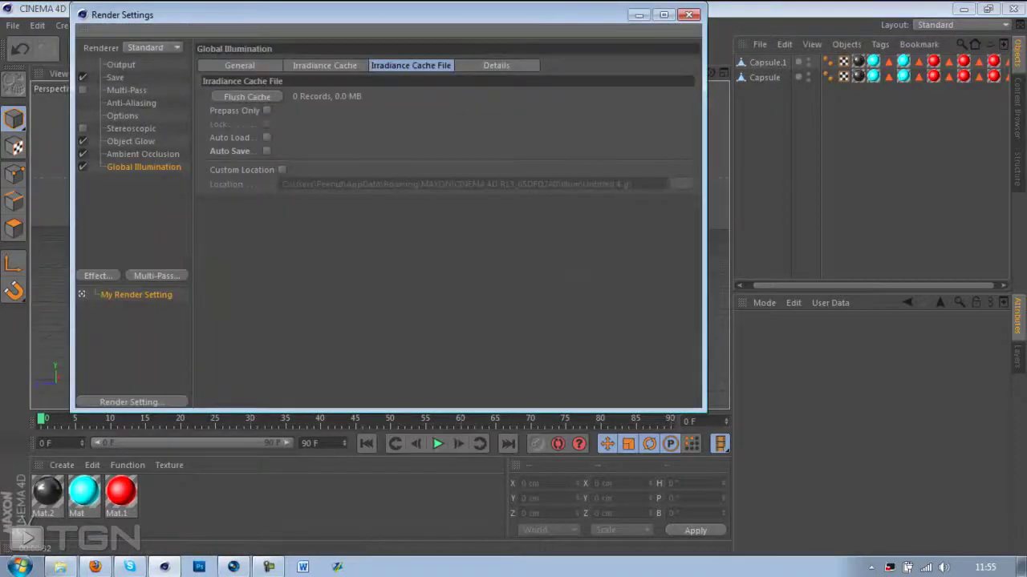
{"action": "left_click", "coordinate": [325, 65]}
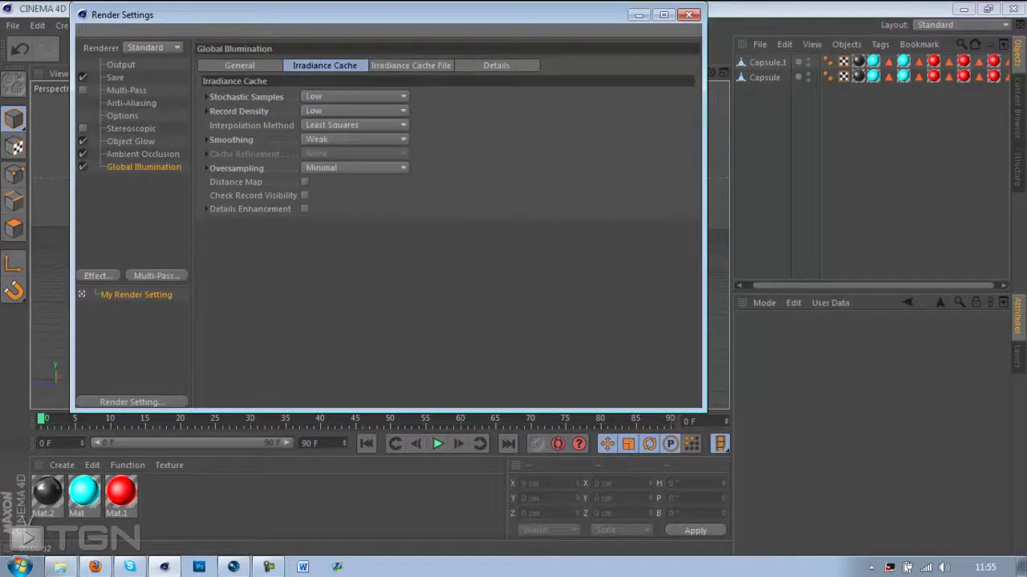
{"action": "left_click", "coordinate": [240, 65]}
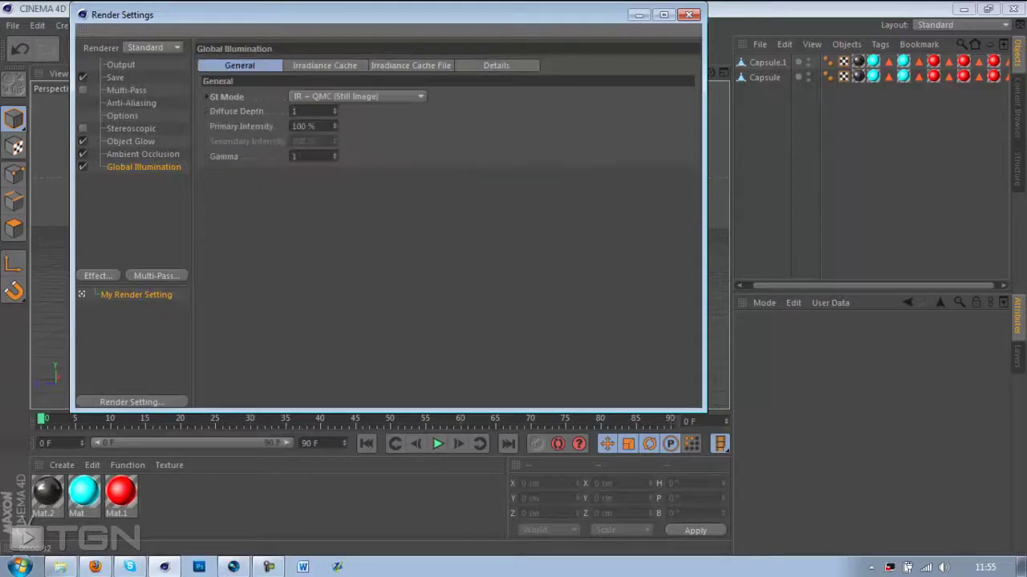
{"action": "left_click", "coordinate": [357, 97]}
{"action": "left_click", "coordinate": [332, 108]}
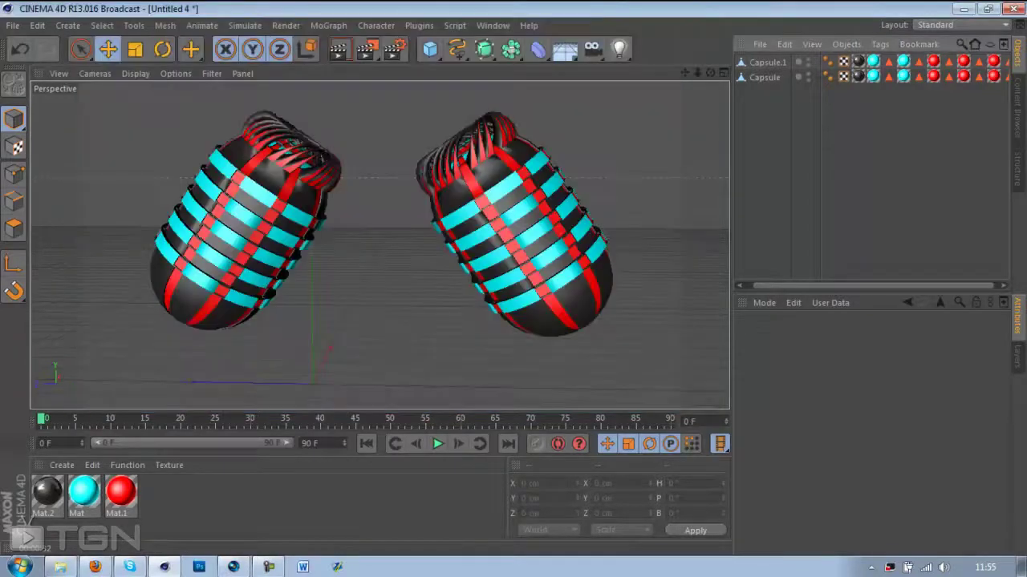
Test-render the active view twice, stopping each render early.
{"action": "left_click", "coordinate": [338, 49]}
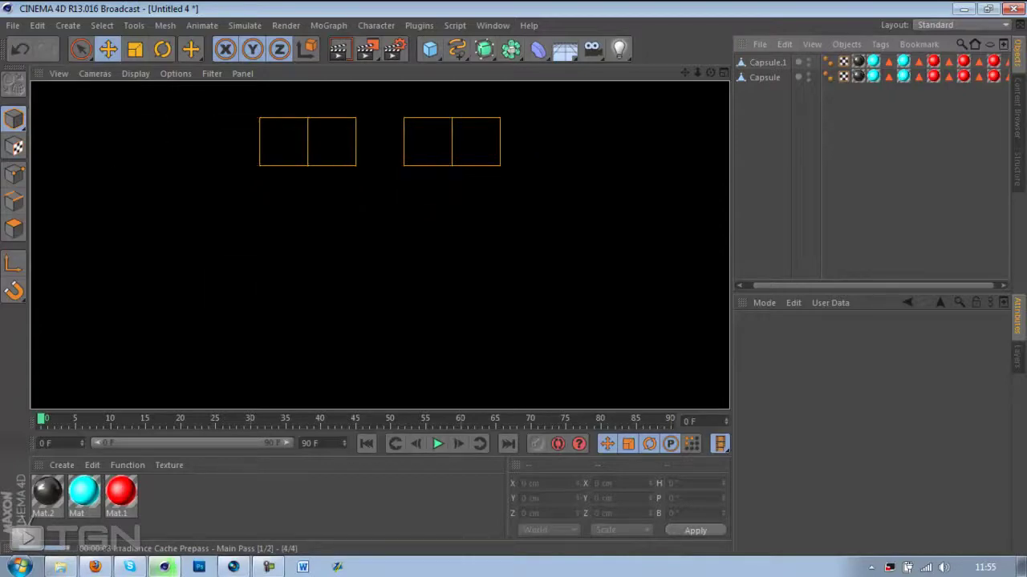
{"action": "key", "text": "Escape"}
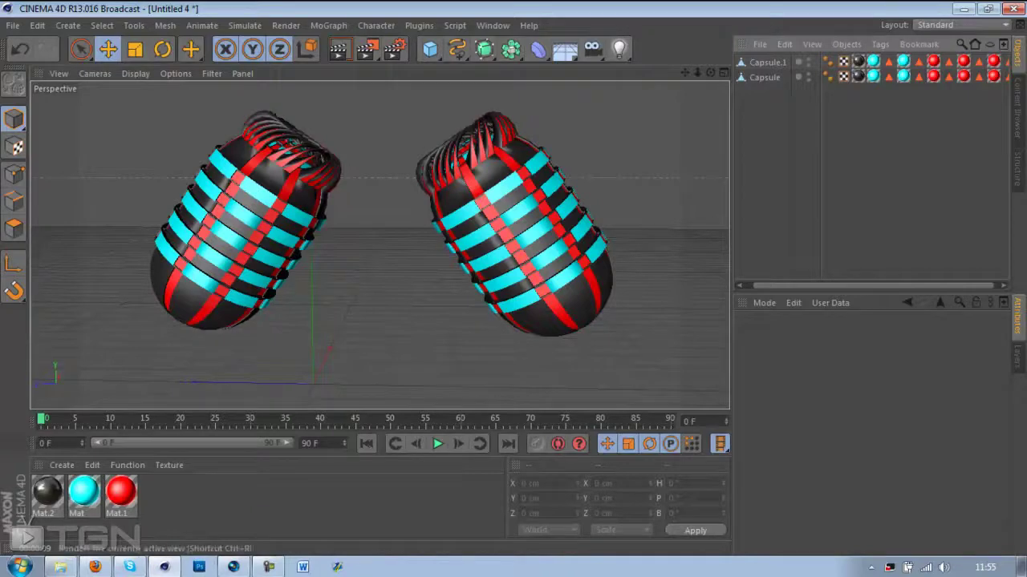
{"action": "left_click", "coordinate": [337, 49]}
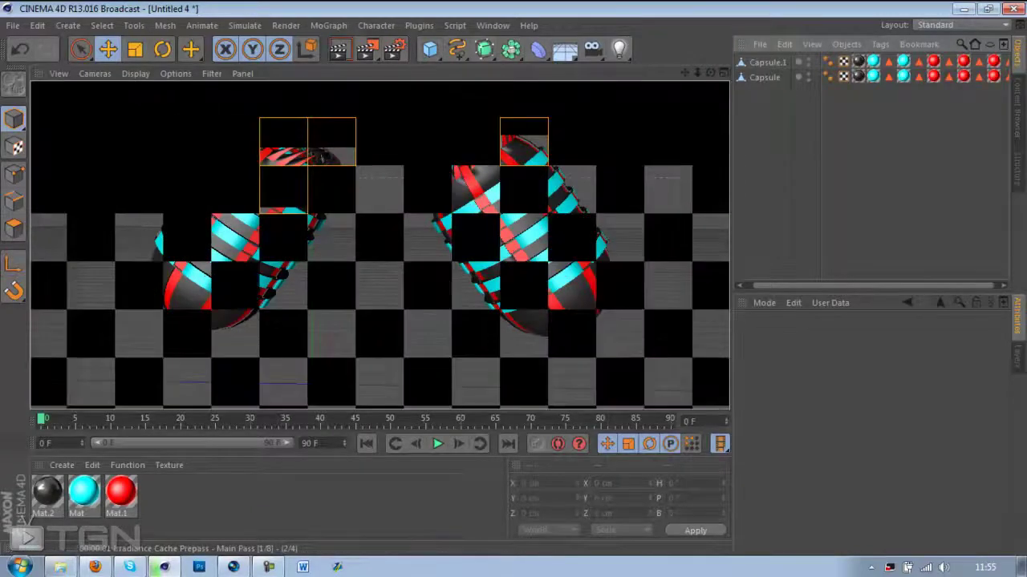
{"action": "key", "text": "Escape"}
Check the Ambient Occlusion and Object Glow entries in the render settings, and close the settings.
{"action": "left_click", "coordinate": [394, 49]}
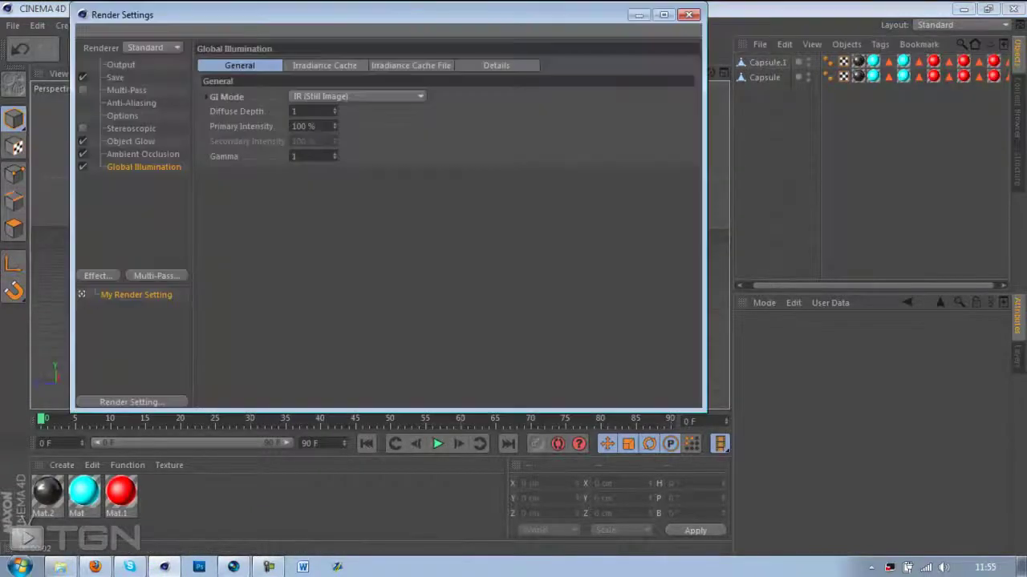
{"action": "left_click", "coordinate": [143, 154]}
{"action": "left_click", "coordinate": [131, 141]}
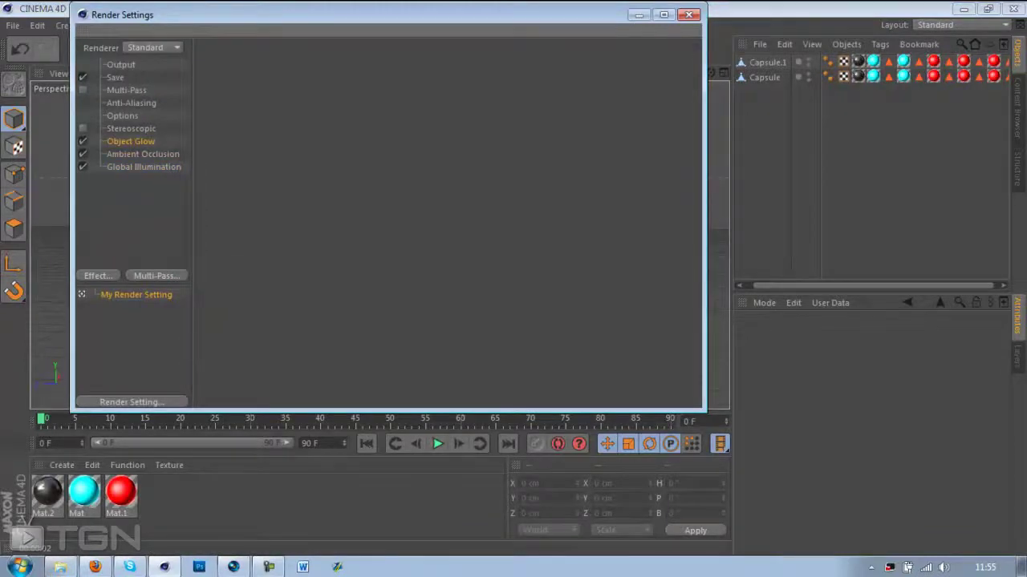
{"action": "left_click", "coordinate": [688, 14]}
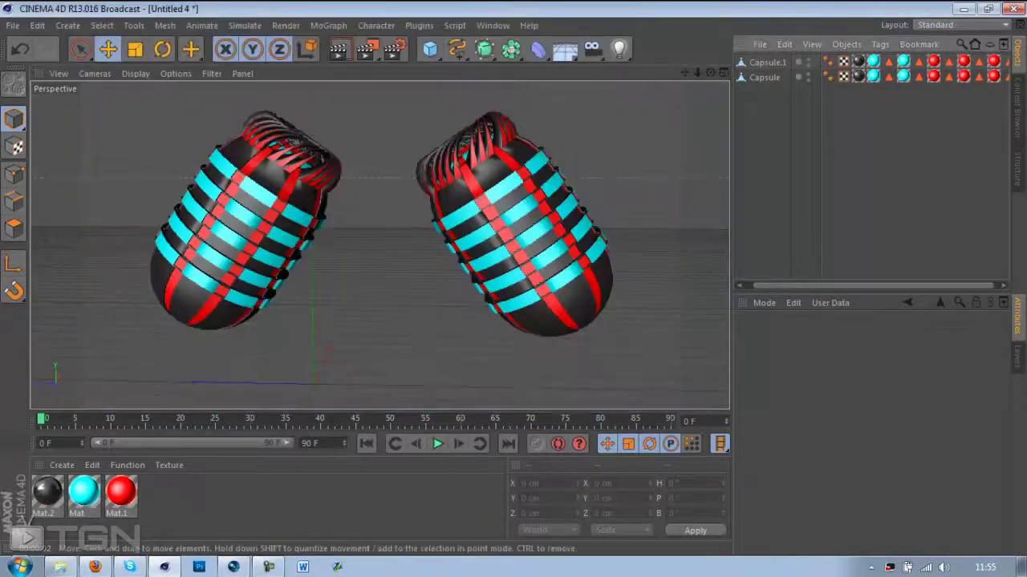
{"action": "mouse_move", "coordinate": [710, 73]}
{"action": "left_mouse_down"}
{"action": "mouse_move", "coordinate": [666, 80]}
{"action": "mouse_move", "coordinate": [694, 64]}
{"action": "left_mouse_up"}
{"action": "left_click_drag", "start_coordinate": [380, 244], "coordinate": [381, 243], "text": "alt"}
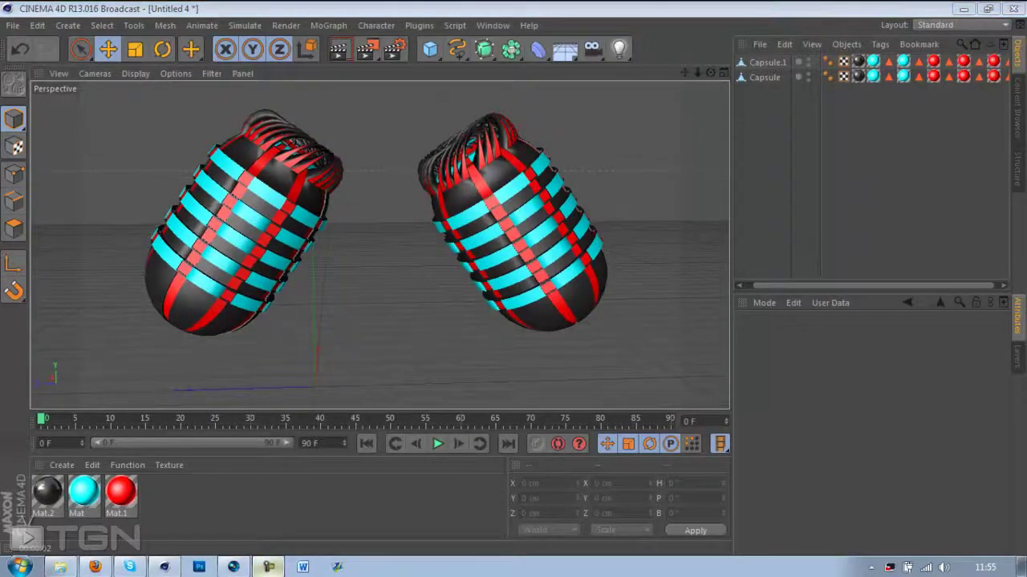
{"action": "left_click_drag", "start_coordinate": [380, 243], "coordinate": [380, 244], "text": "alt"}
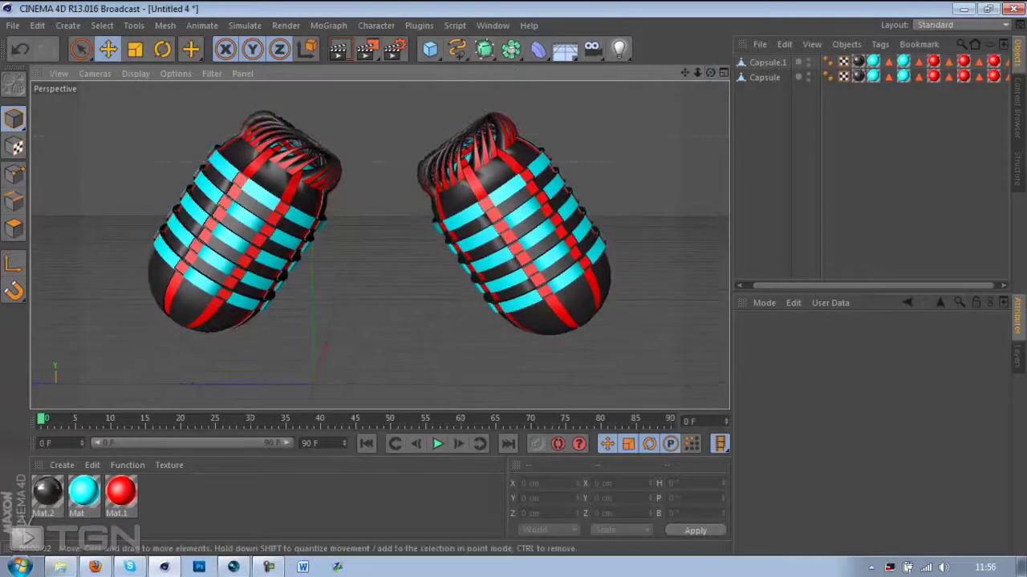
{"action": "left_click", "coordinate": [269, 567]}
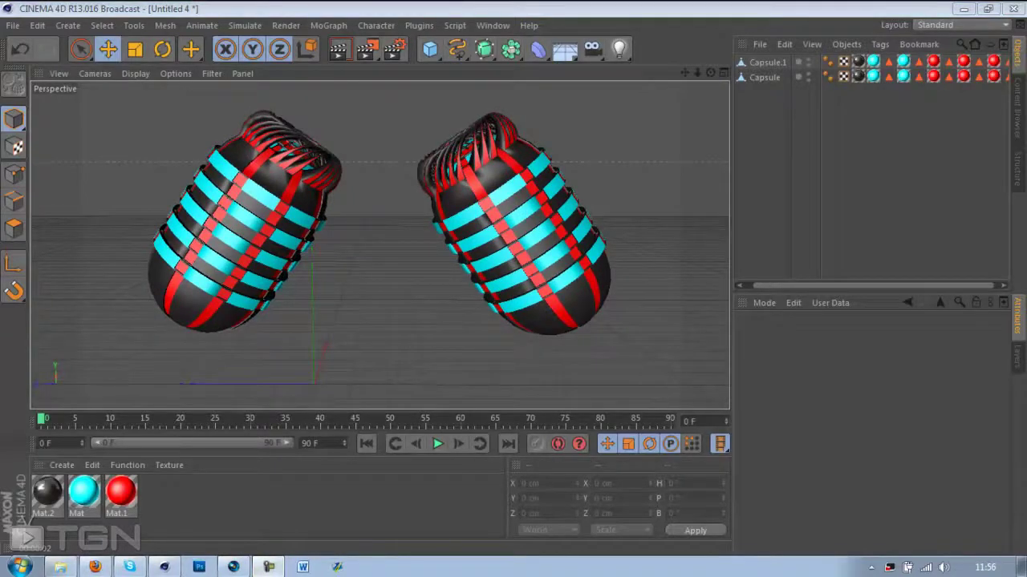